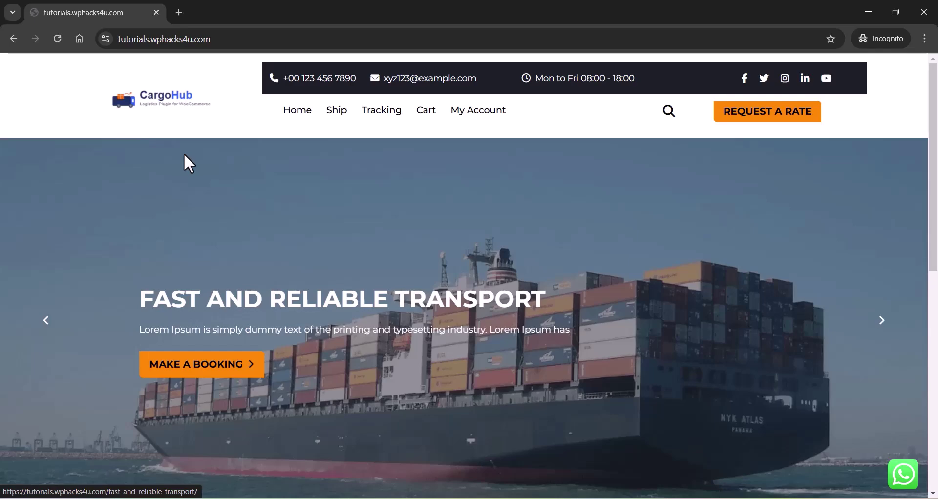
Look over the CargoHub home page and open the booking page from the banner.
scroll(190, 151, "down", 4)
scroll(194, 159, "down", 5)
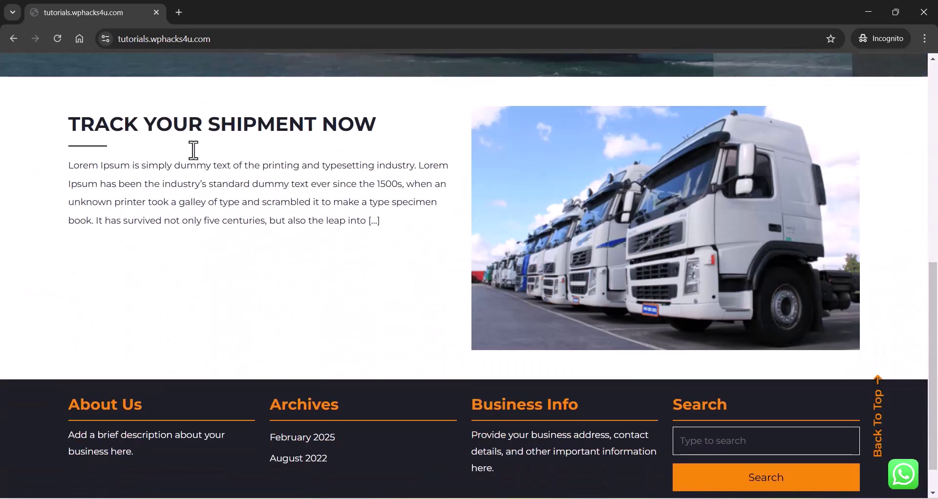
scroll(195, 156, "up", 10)
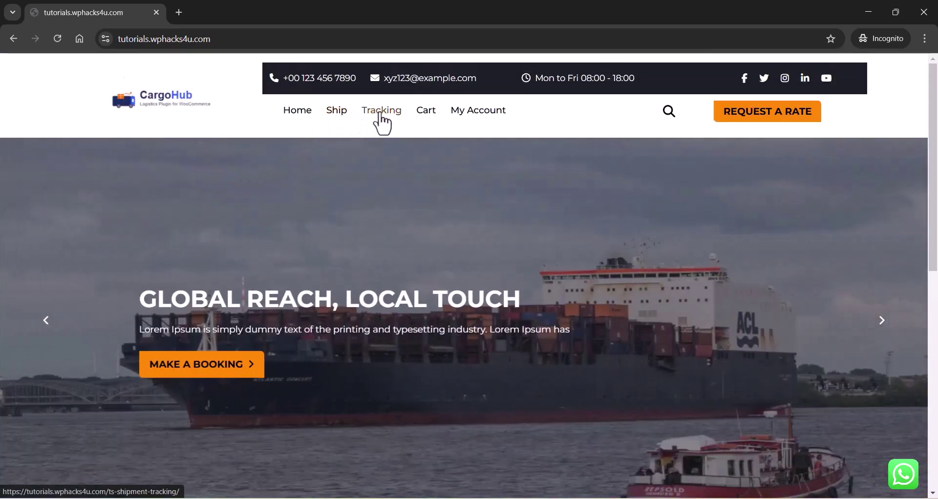
left_click(208, 373)
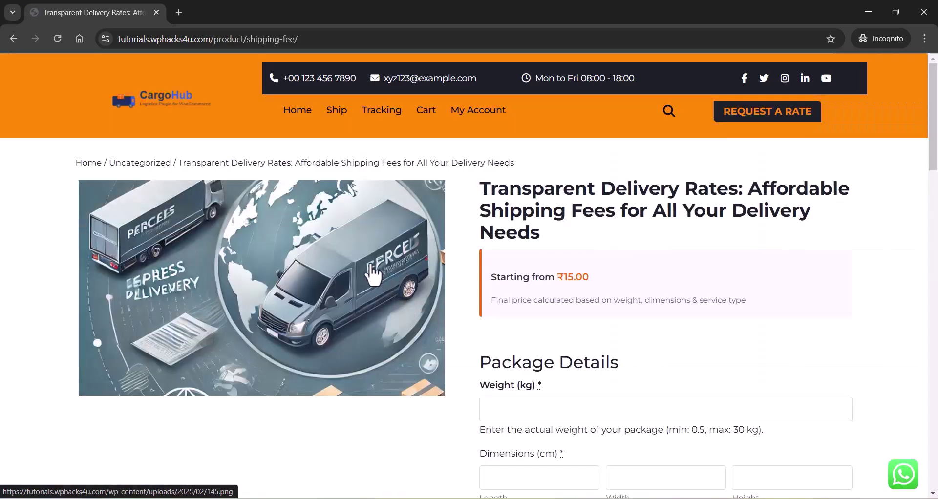
Enter a package weight of 5 kg in the package details.
scroll(374, 273, "down", 1)
scroll(435, 293, "up", 1)
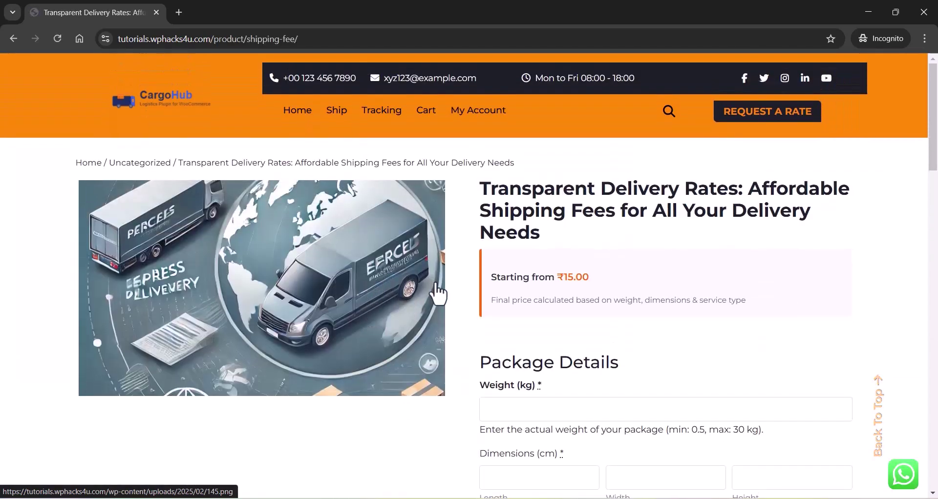
scroll(574, 362, "down", 1)
left_click(511, 347)
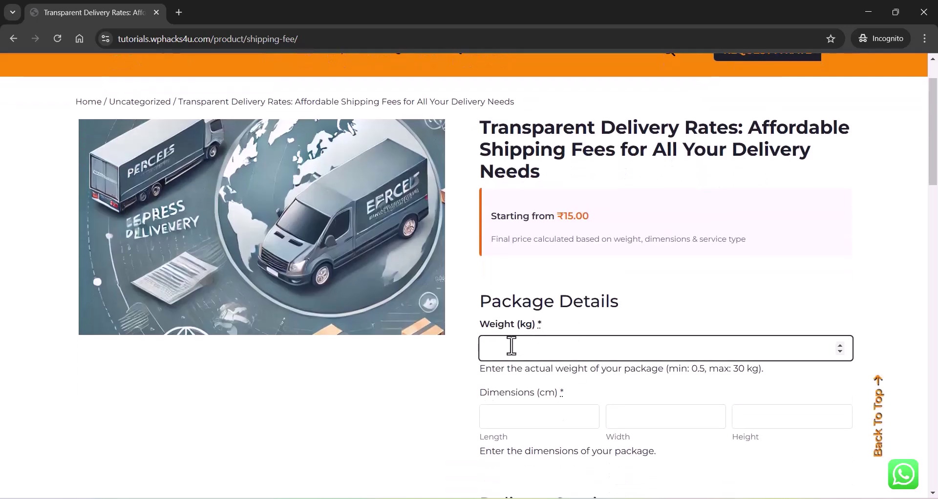
scroll(511, 347, "down", 2)
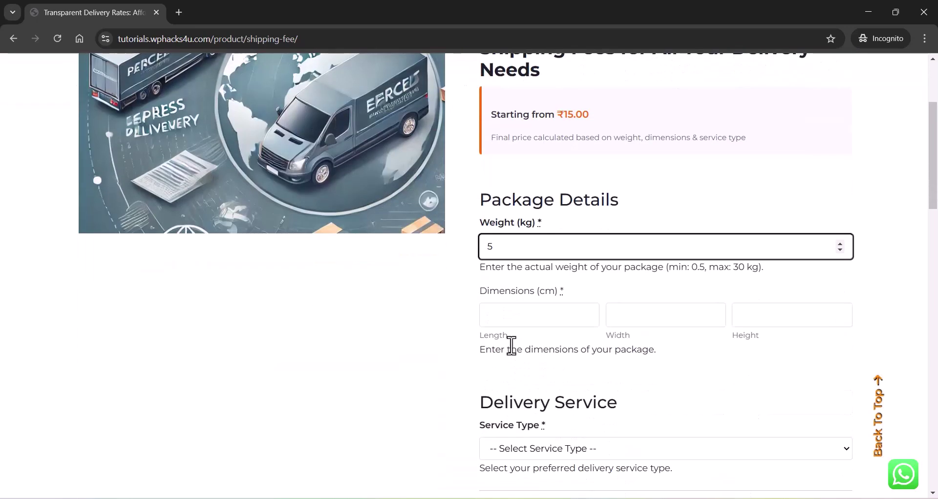
Enter the package dimensions as 25 cm length, 15 cm width and 8 cm height.
left_click(516, 299)
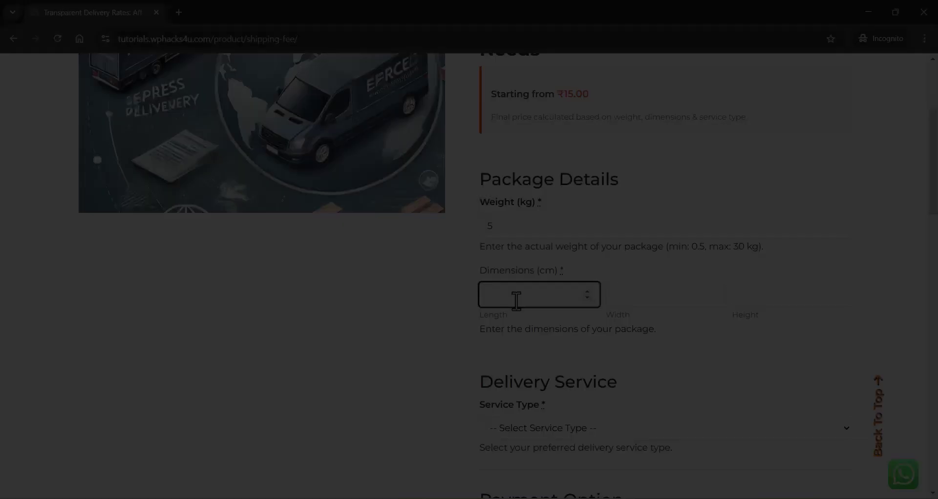
type("25")
key("Tab")
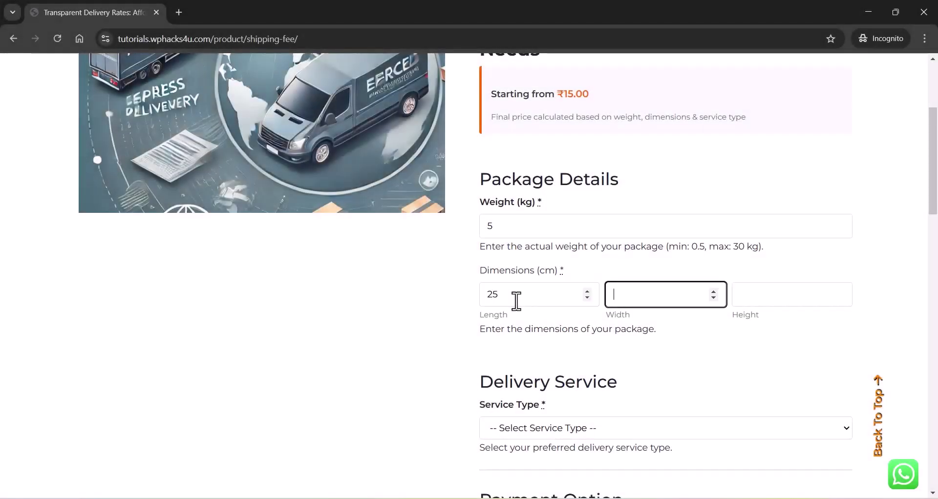
key("Tab")
type("8")
Choose Standard Delivery (3-5 business days) as the service type and enable Cash on Delivery.
scroll(516, 301, "down", 2)
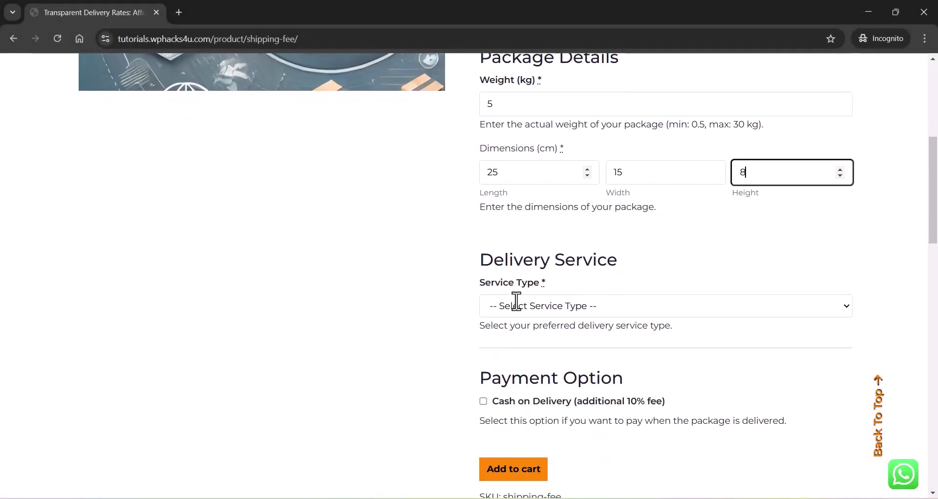
left_click(532, 306)
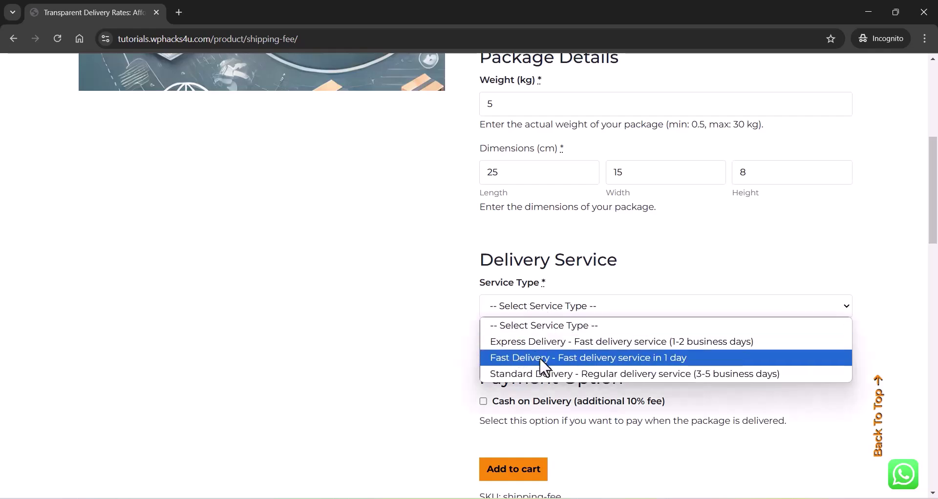
left_click(538, 373)
scroll(543, 381, "down", 4)
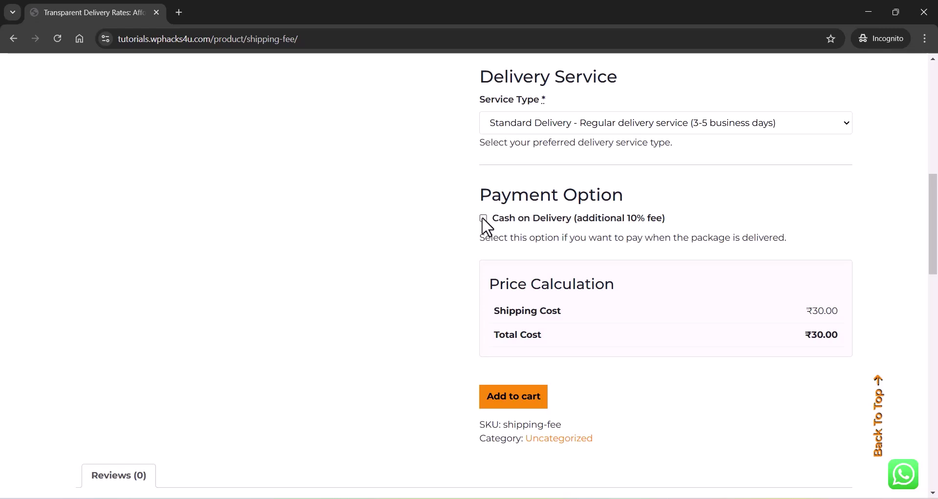
left_click(483, 219)
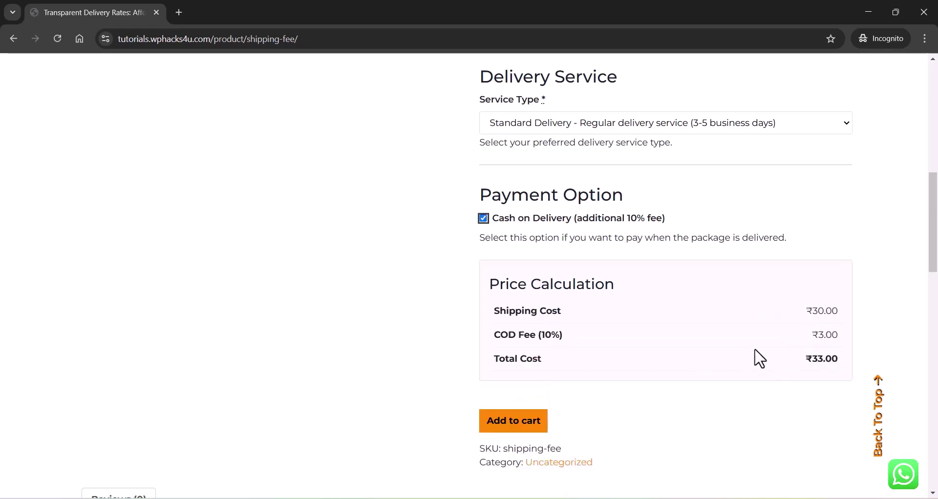
Add the configured shipment to the cart and proceed from the cart to checkout.
left_click(508, 433)
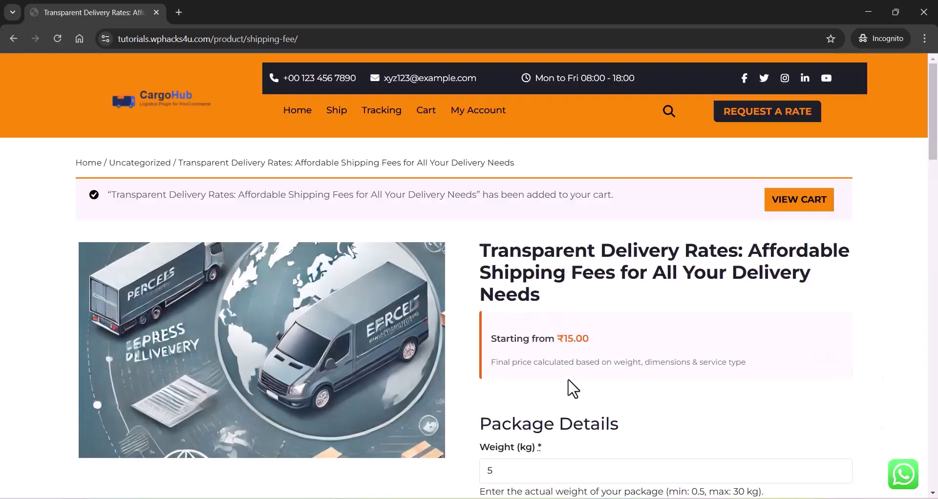
left_click(793, 202)
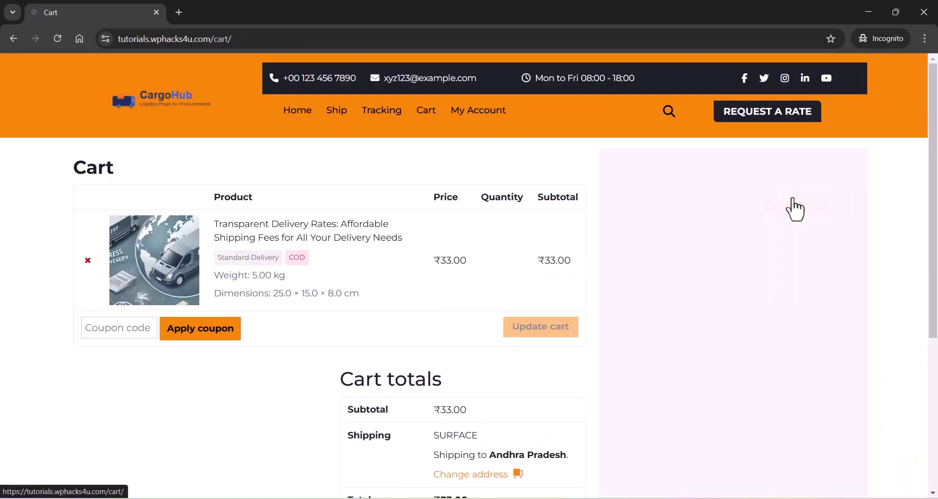
scroll(380, 335, "down", 3)
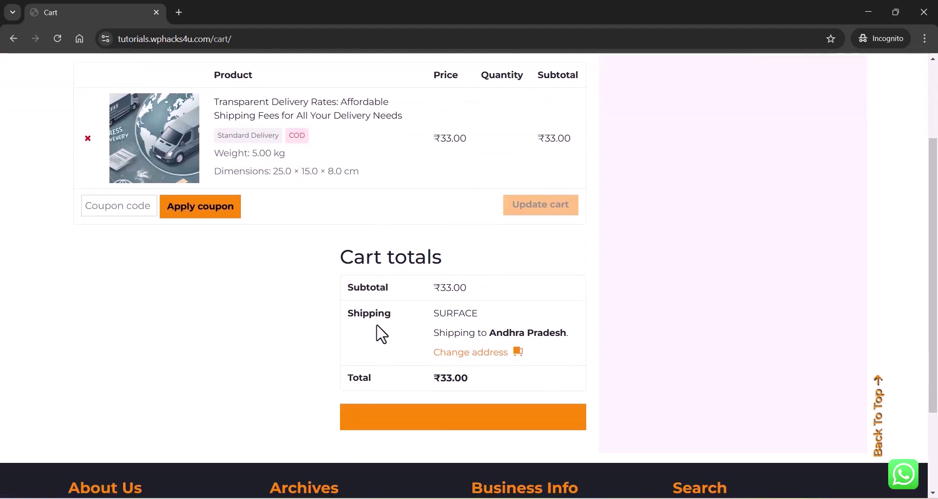
left_click(459, 429)
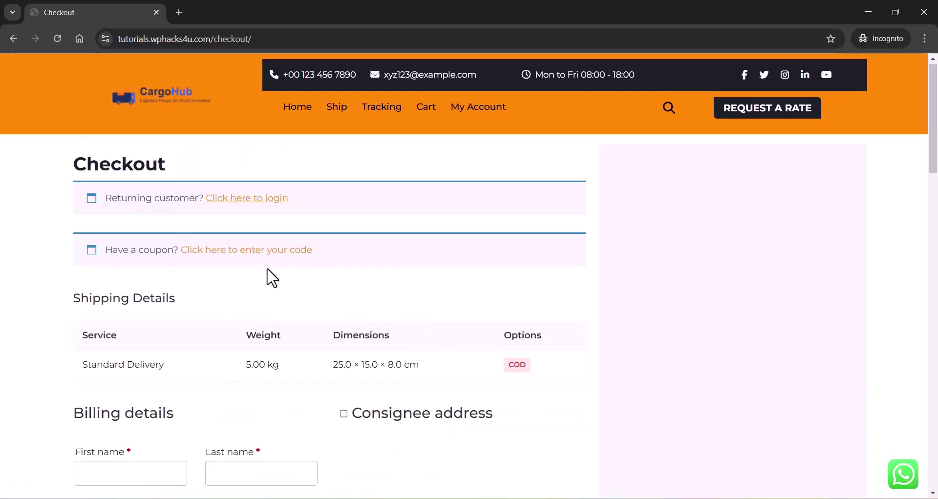
Fill in the billing, consignee address and COD bank account details, and place the order with cash on delivery.
scroll(270, 271, "down", 1)
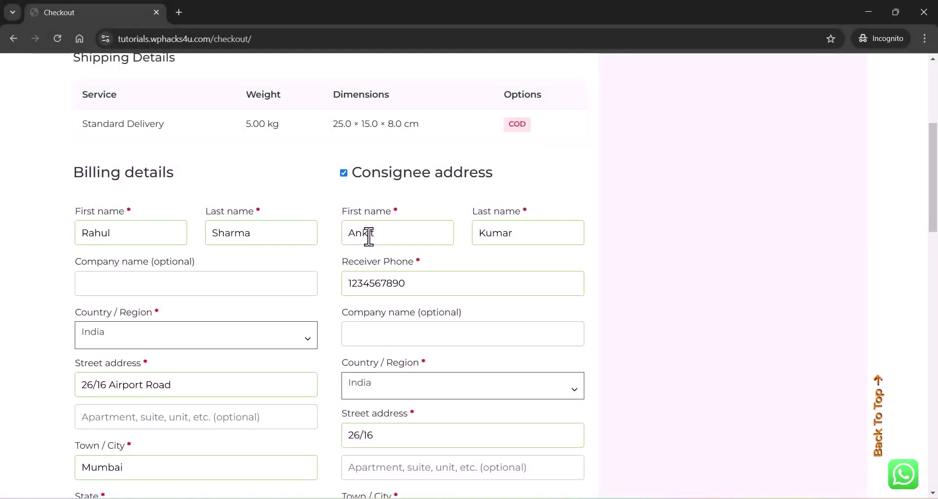
scroll(368, 238, "down", 5)
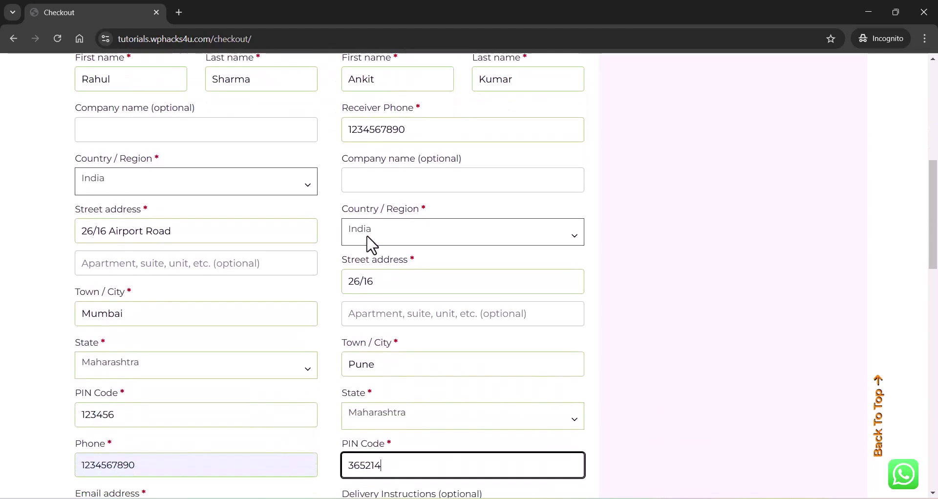
scroll(367, 238, "down", 10)
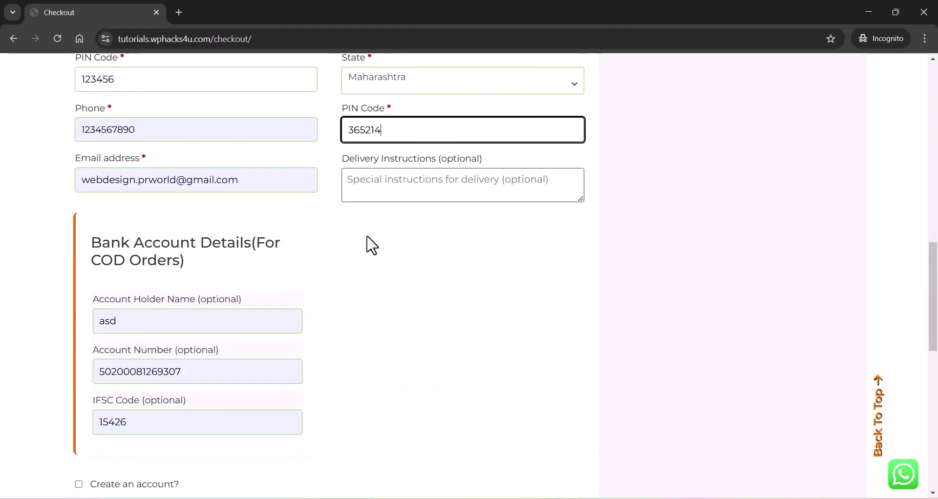
scroll(367, 236, "down", 2)
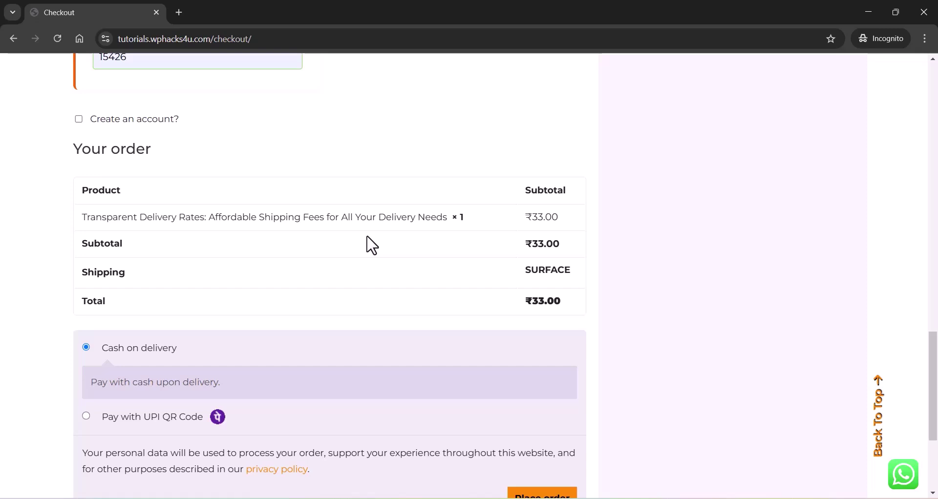
scroll(367, 236, "down", 3)
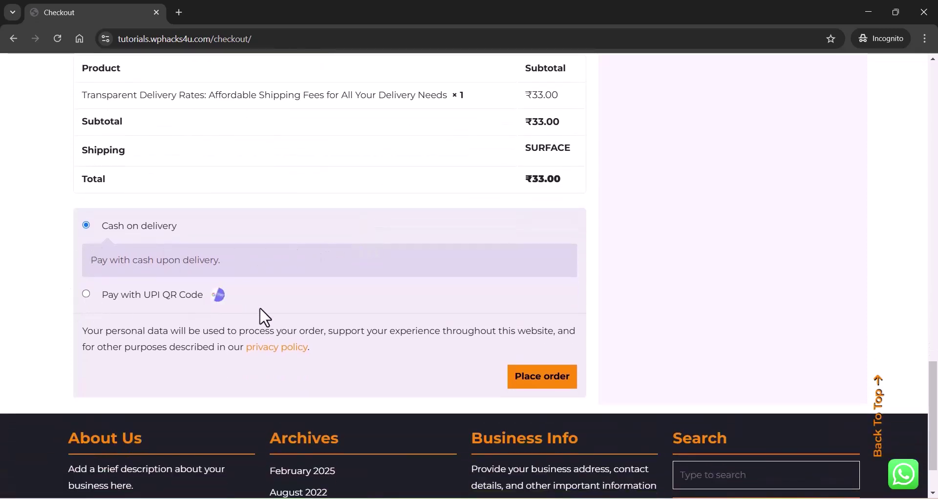
left_click(538, 383)
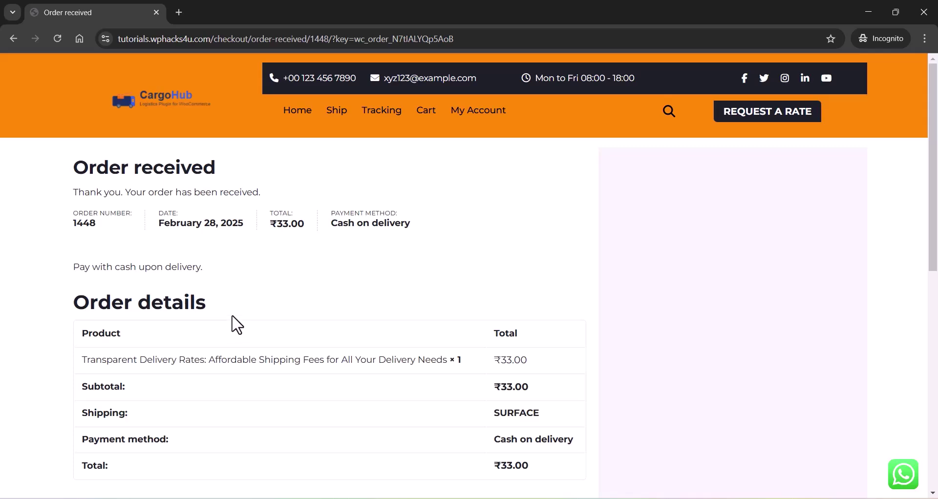
Review the order confirmation, including the order details, bank account details, and billing and shipping addresses.
scroll(232, 317, "down", 6)
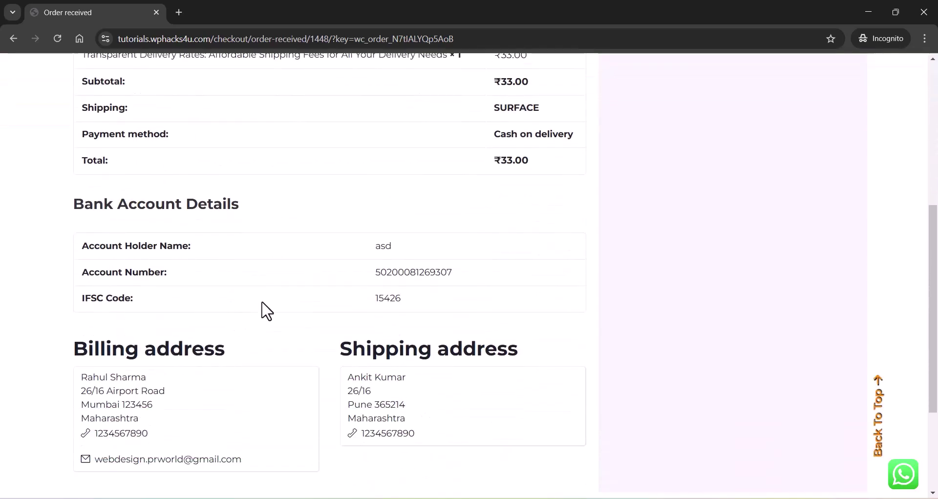
scroll(230, 271, "down", 3)
scroll(231, 273, "up", 6)
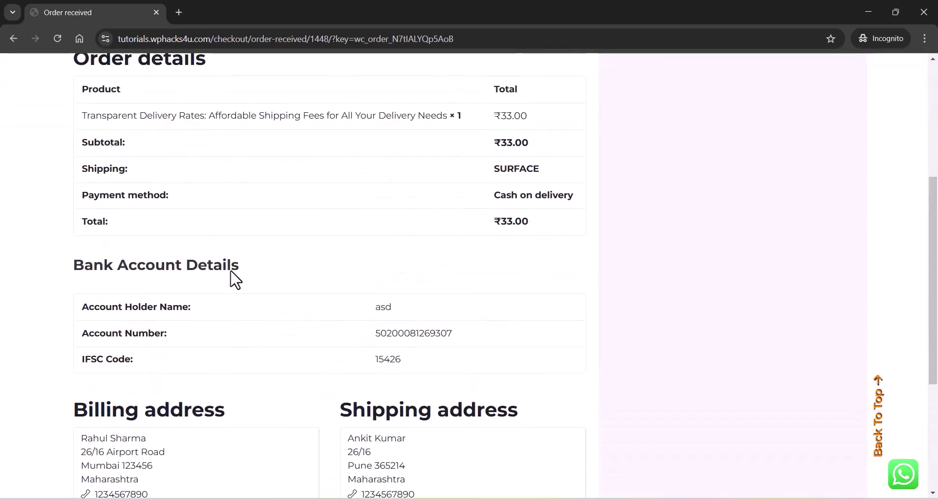
scroll(235, 280, "down", 5)
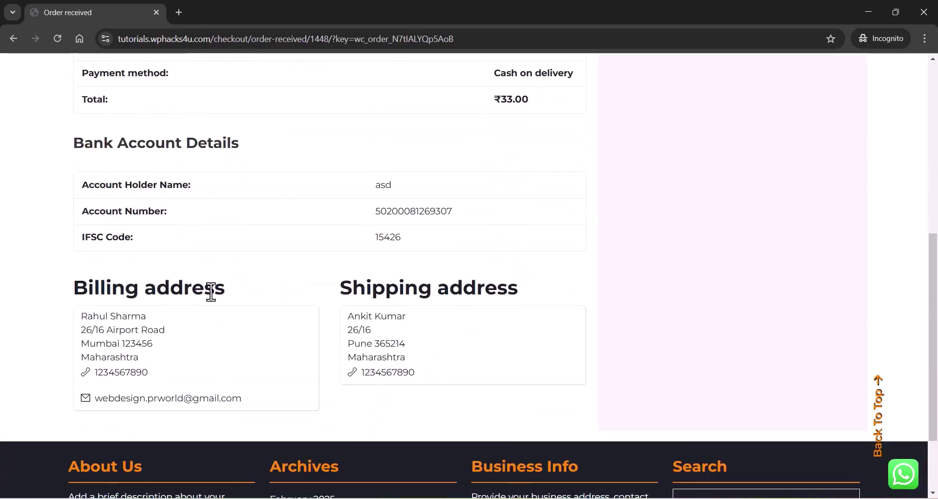
scroll(216, 293, "up", 8)
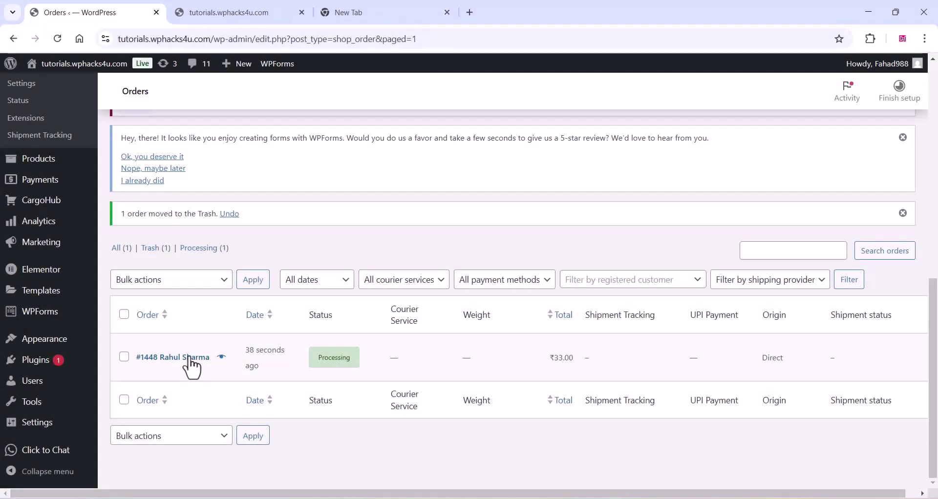
Open the new processing order in the WooCommerce admin orders list and review its billing, shipping and bank details.
left_click(188, 360)
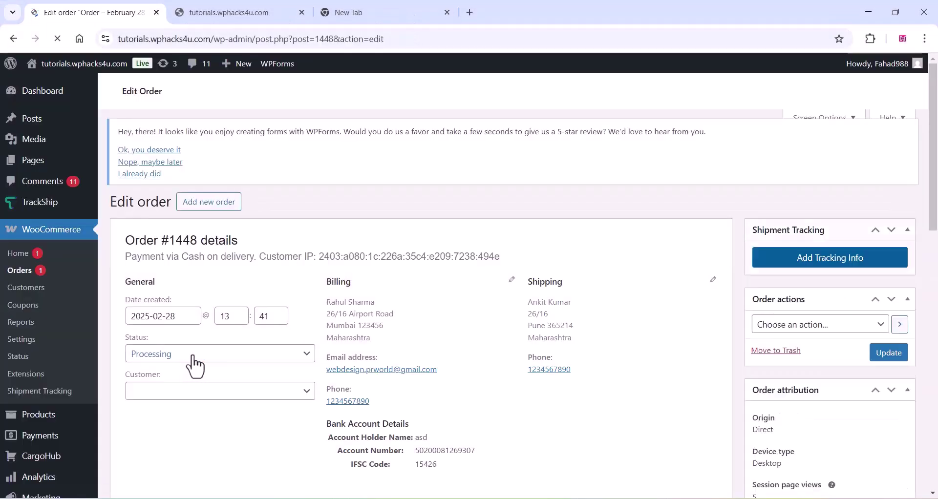
scroll(382, 258, "down", 10)
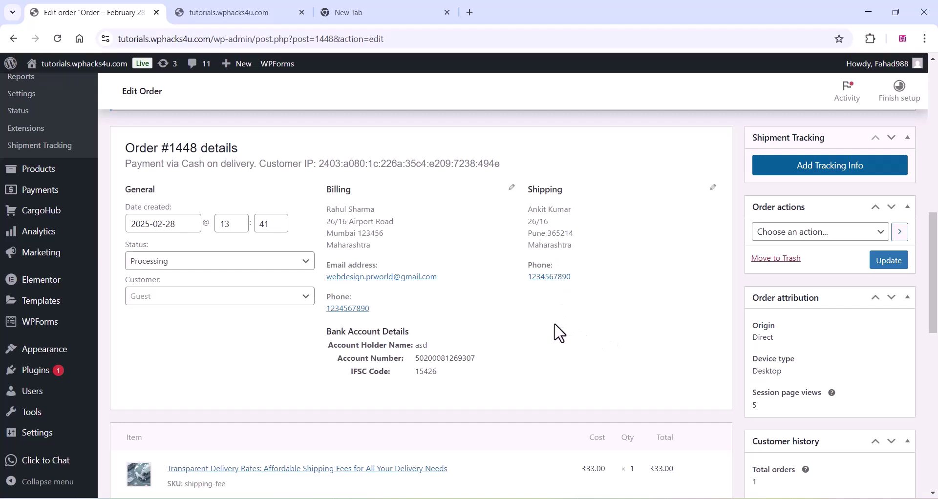
scroll(559, 333, "up", 1)
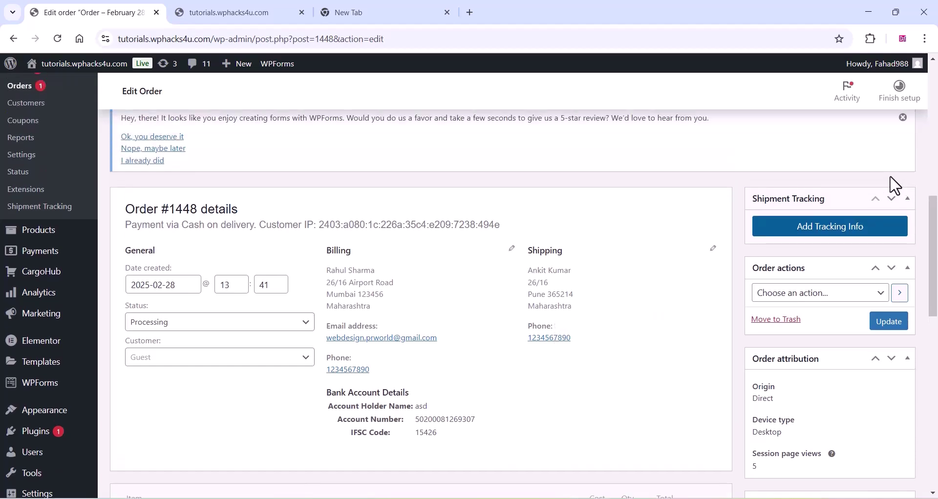
Add tracking info to the order with the courier tracking number and Delhivery as shipping provider, and fulfill the order as completed.
left_click(836, 228)
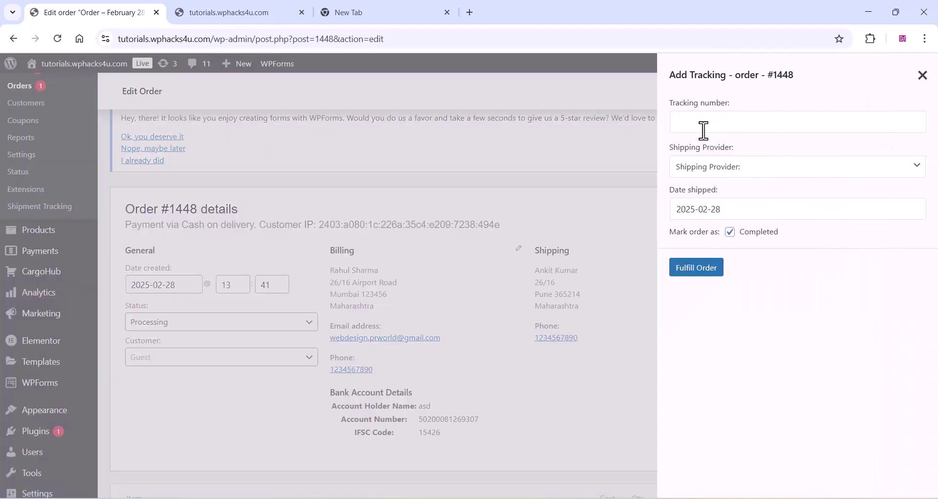
left_click(703, 130)
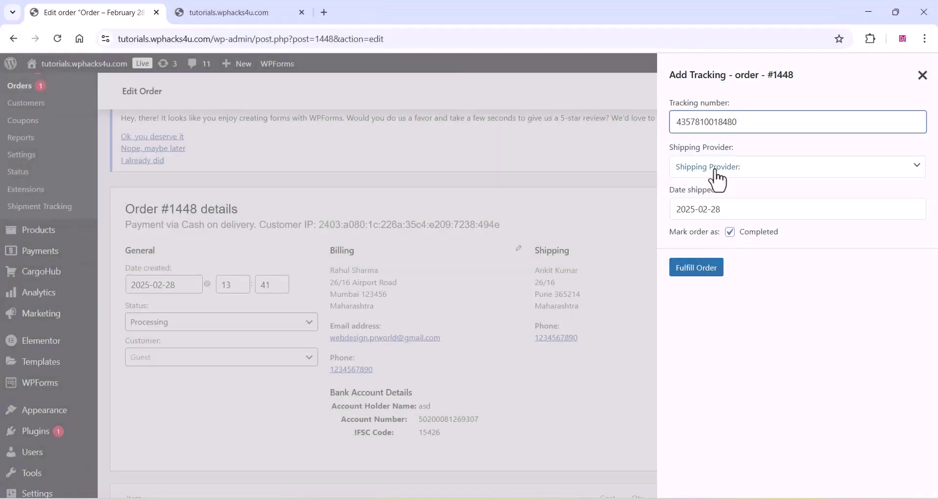
left_click(716, 168)
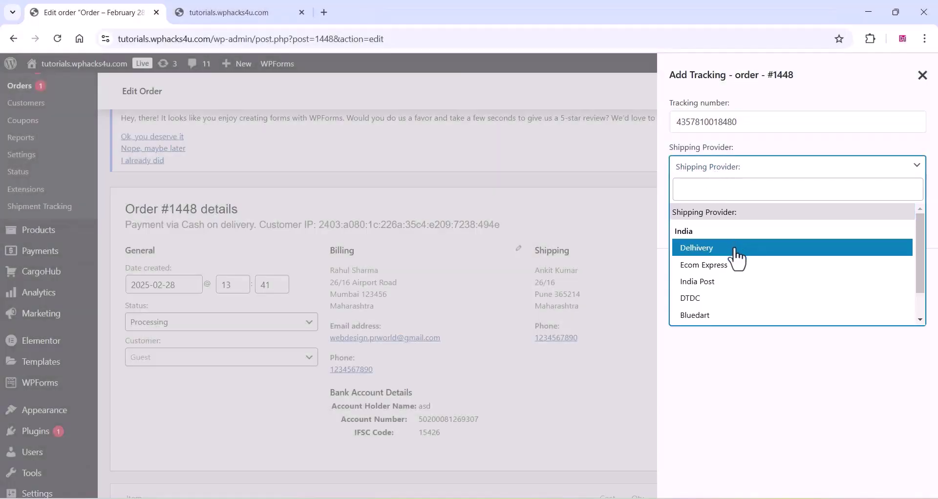
scroll(712, 262, "down", 1)
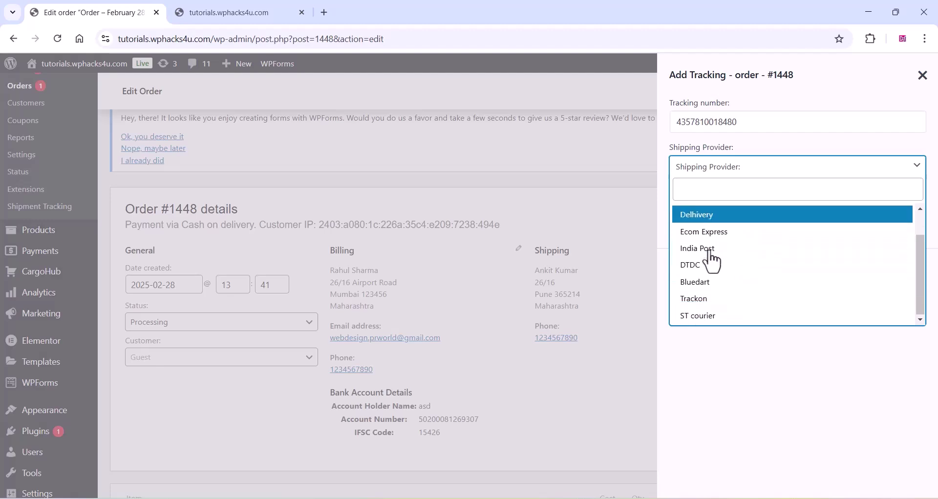
scroll(710, 259, "up", 1)
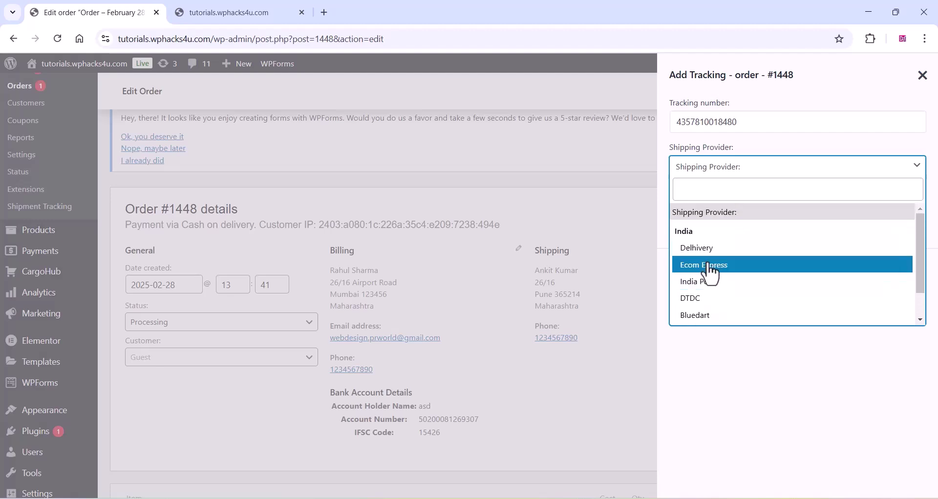
scroll(706, 320, "down", 1)
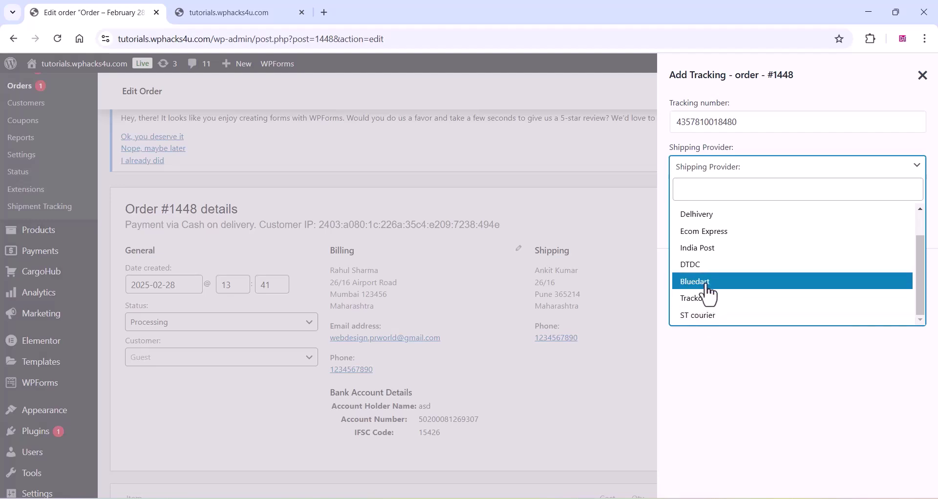
scroll(708, 291, "up", 1)
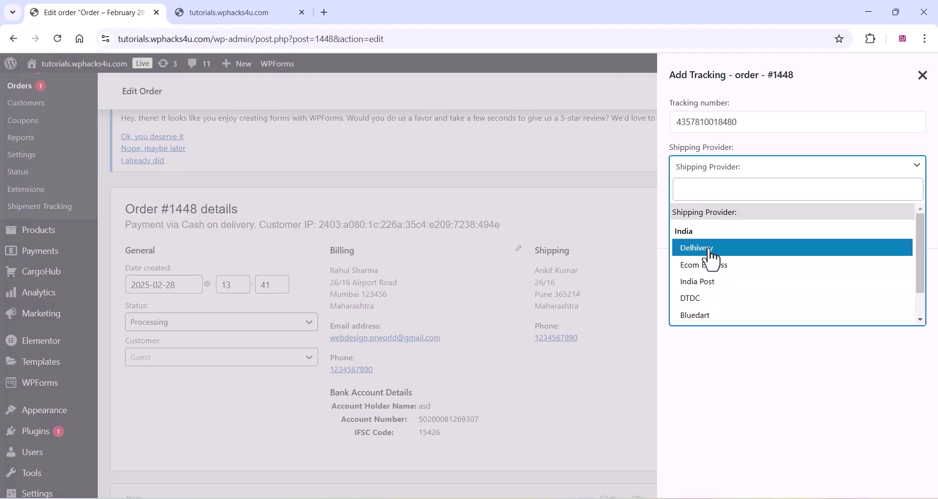
left_click(709, 250)
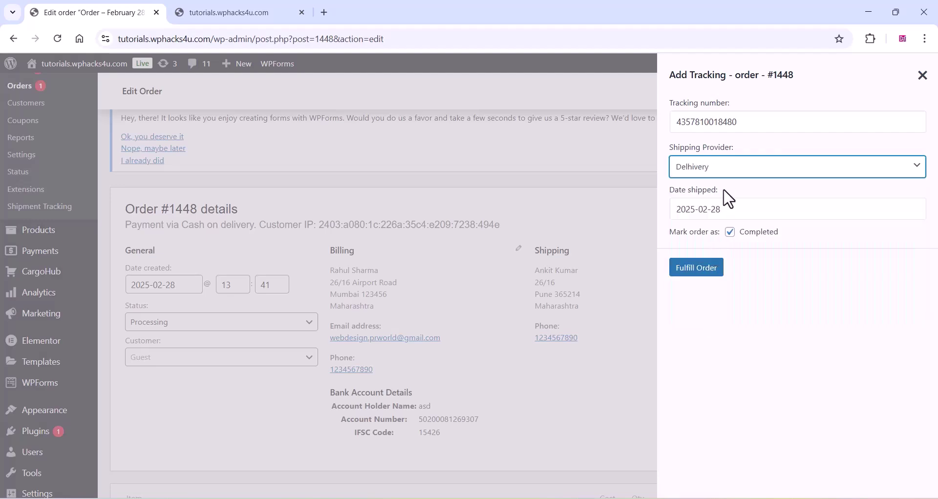
left_click(698, 275)
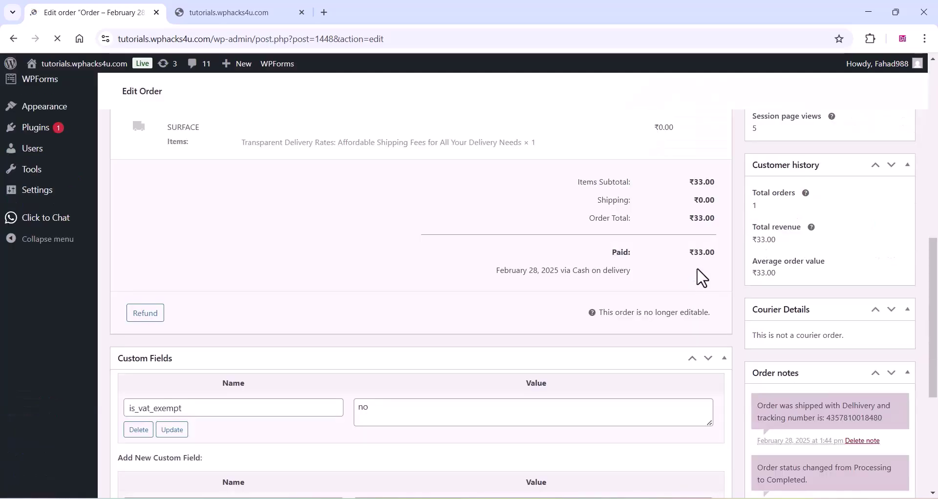
scroll(503, 314, "up", 15)
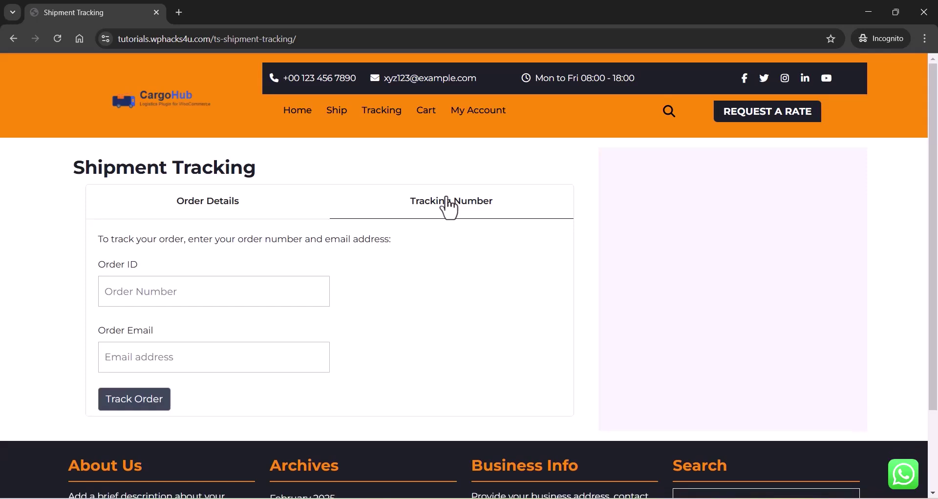
Look up the shipment on the storefront's Shipment Tracking page by its tracking number.
left_click(447, 205)
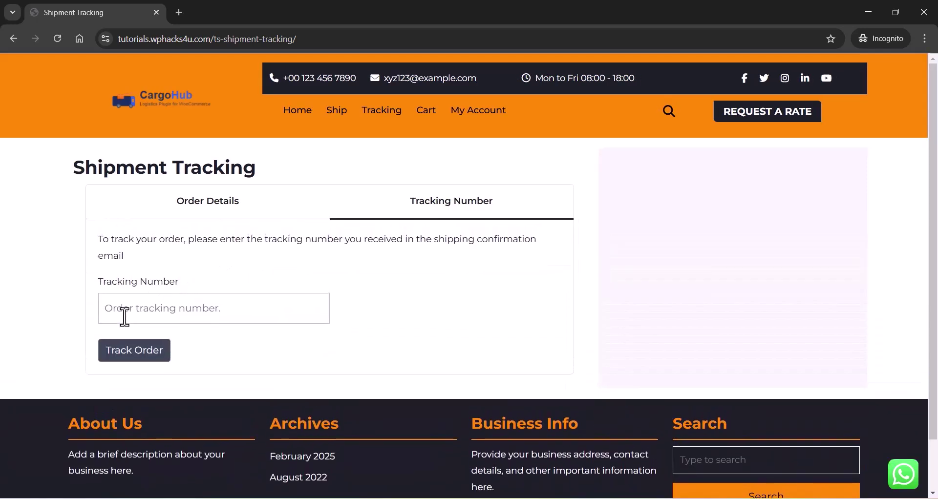
right_click(124, 317)
left_click(162, 178)
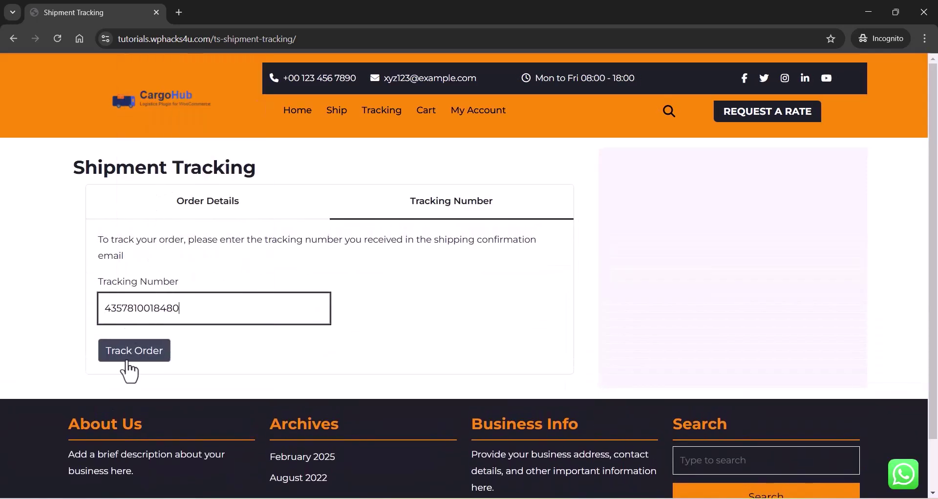
left_click(132, 353)
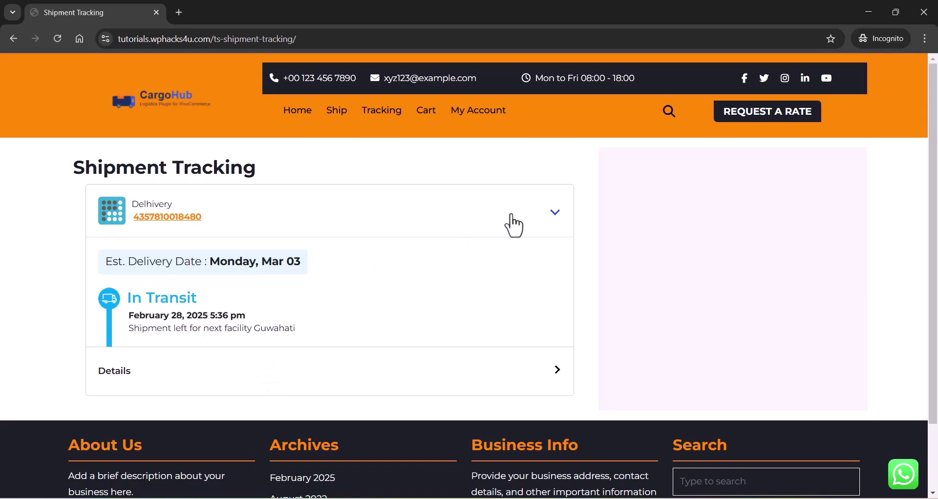
Examine the shipment's transit status and expanded order details, and open the My Account page.
left_click_drag(298, 328, 122, 293)
left_click(285, 319)
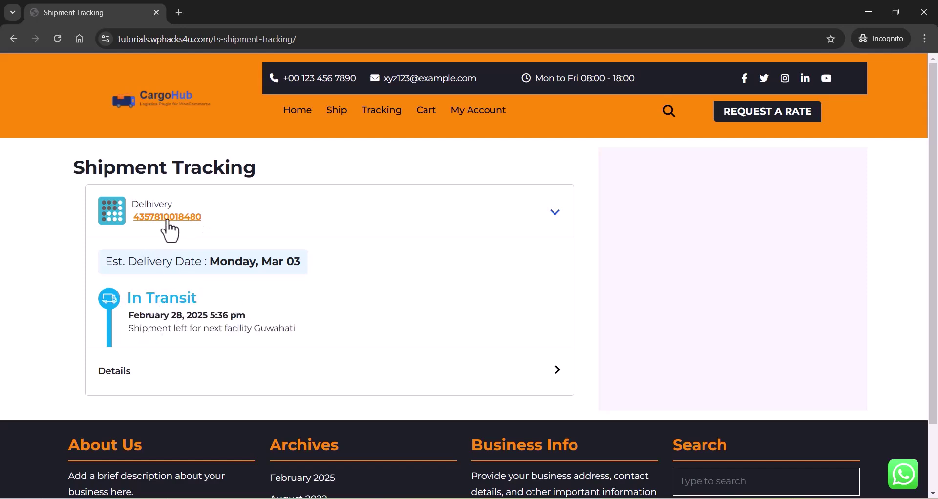
left_click(555, 371)
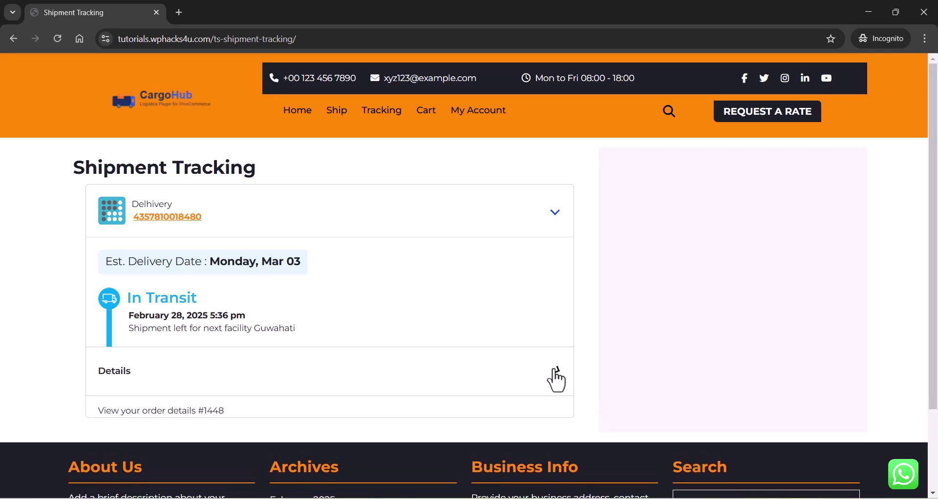
scroll(284, 363, "down", 2)
scroll(356, 367, "up", 3)
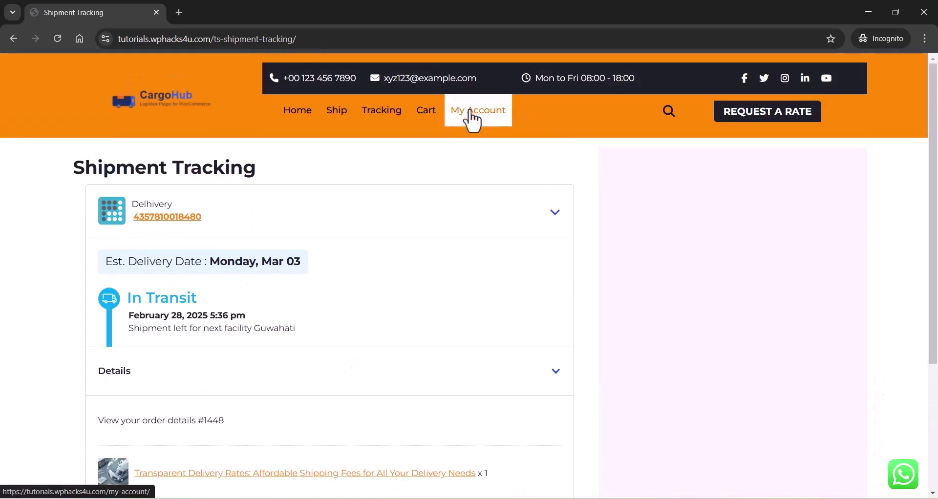
left_click(471, 117)
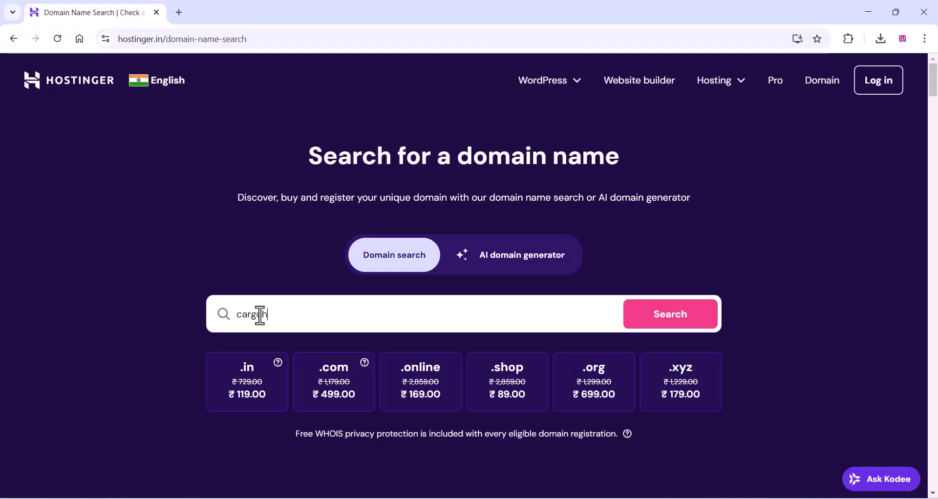
Search Hostinger for the domain cargohub, dismiss the Kodee chat, and review the availability and alternative domain options.
left_click(670, 320)
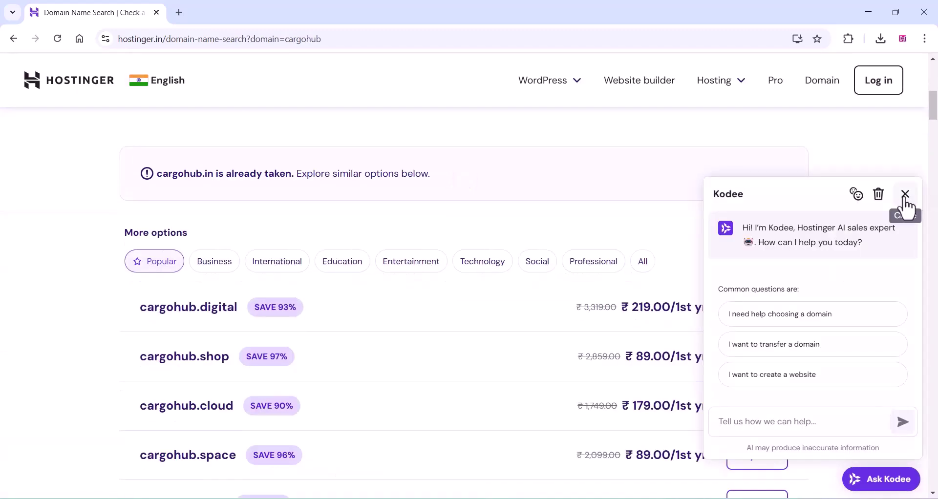
left_click(908, 198)
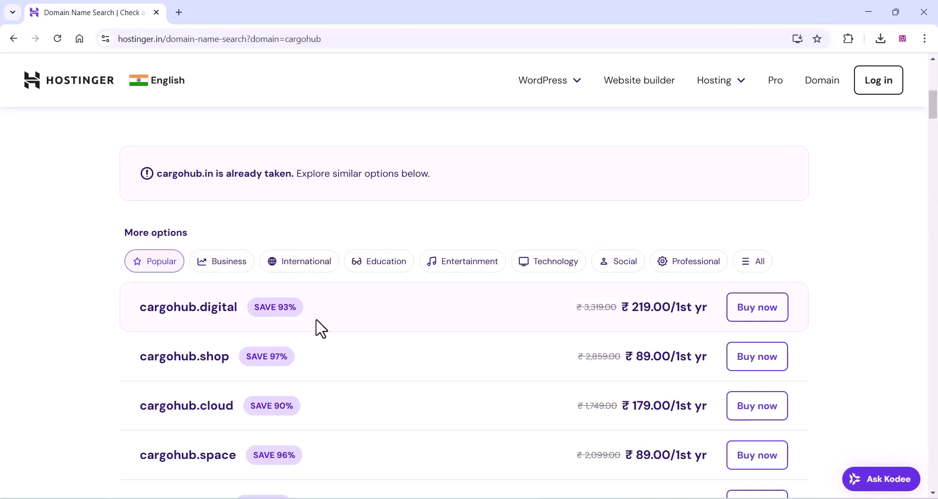
scroll(320, 328, "down", 5)
scroll(319, 329, "up", 6)
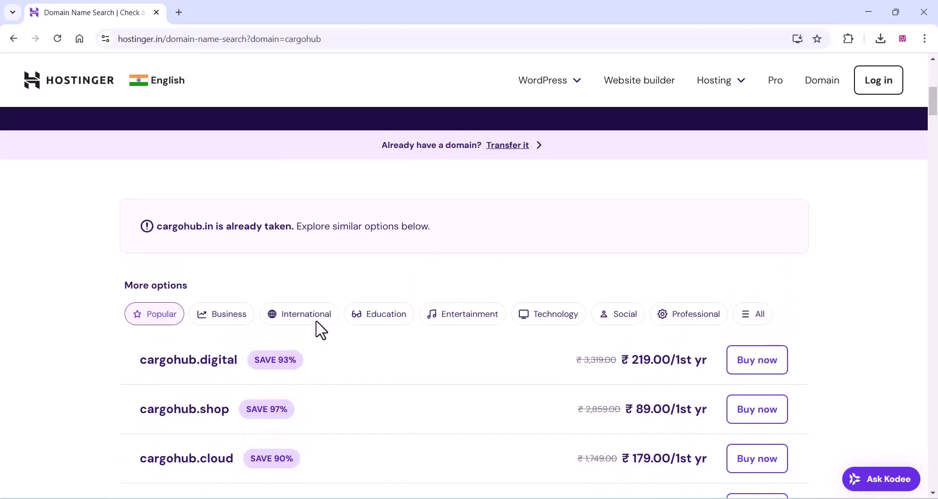
scroll(318, 329, "up", 3)
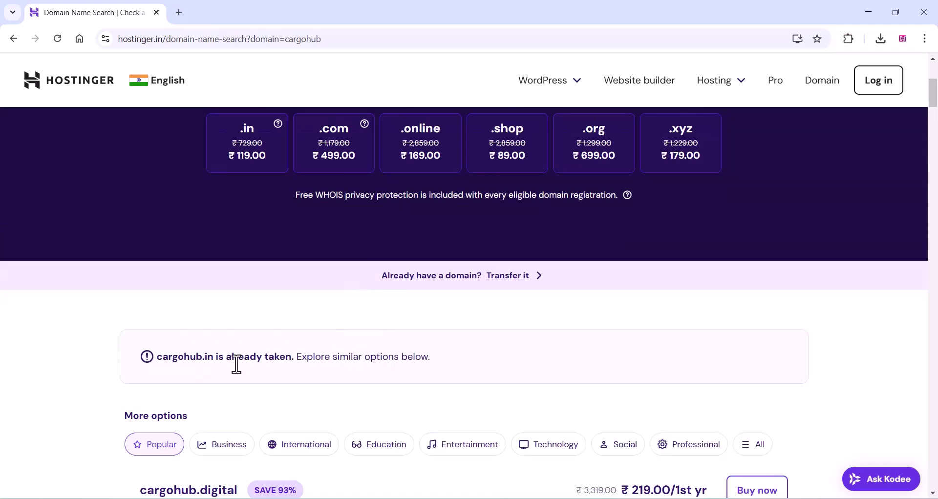
scroll(237, 368, "down", 2)
scroll(237, 370, "up", 7)
Open Hostinger's web hosting pricing and choose the Premium plan.
left_click(741, 84)
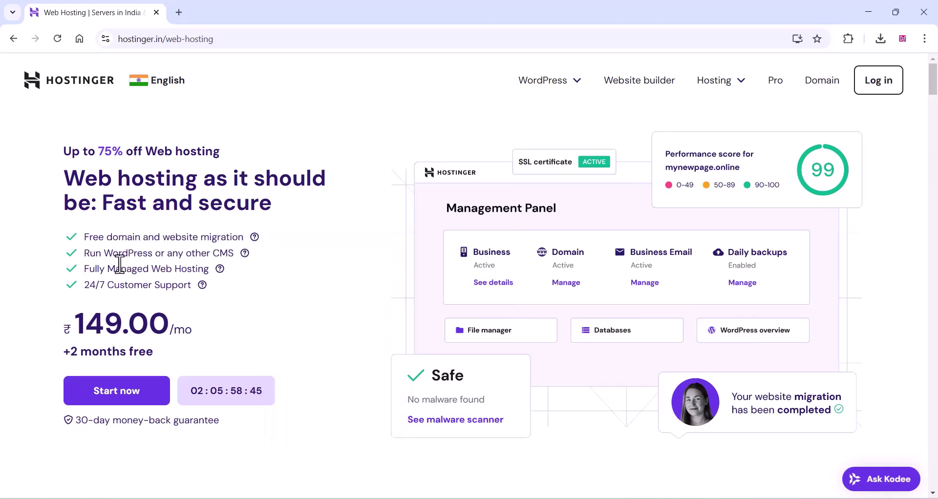
left_click(106, 400)
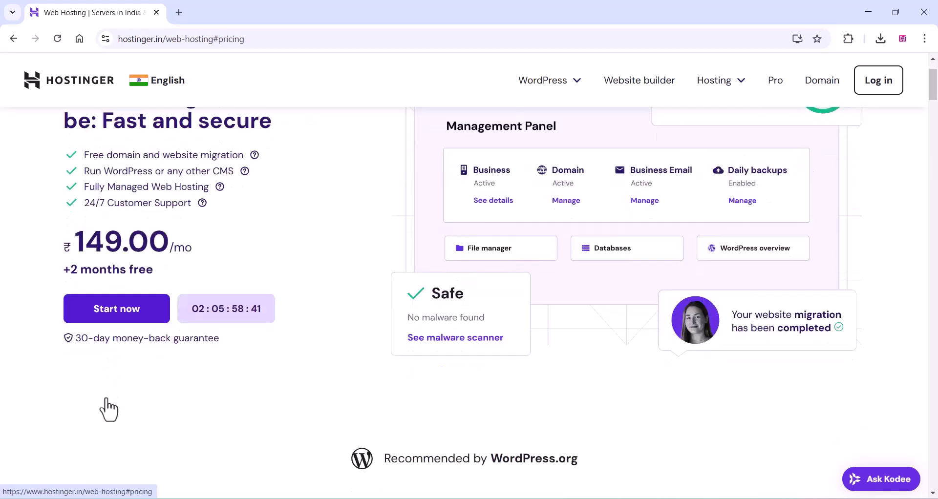
scroll(281, 201, "down", 2)
scroll(384, 244, "down", 2)
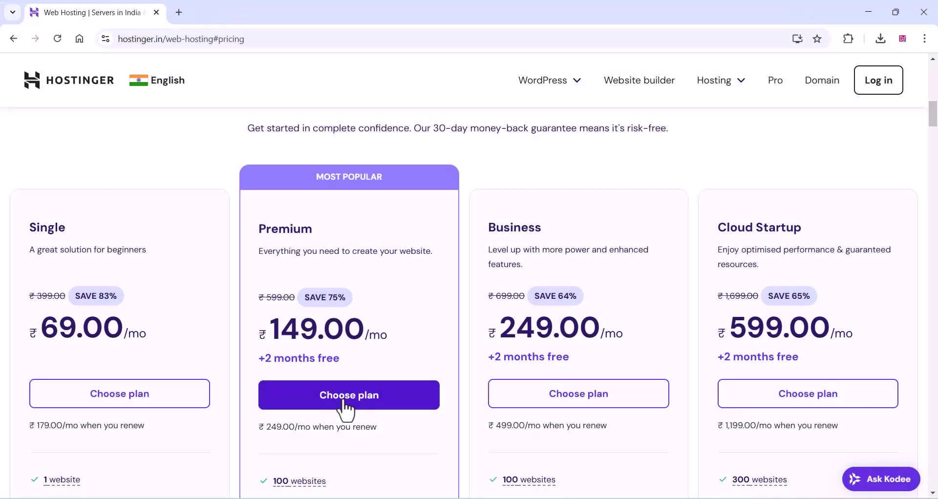
left_click(346, 407)
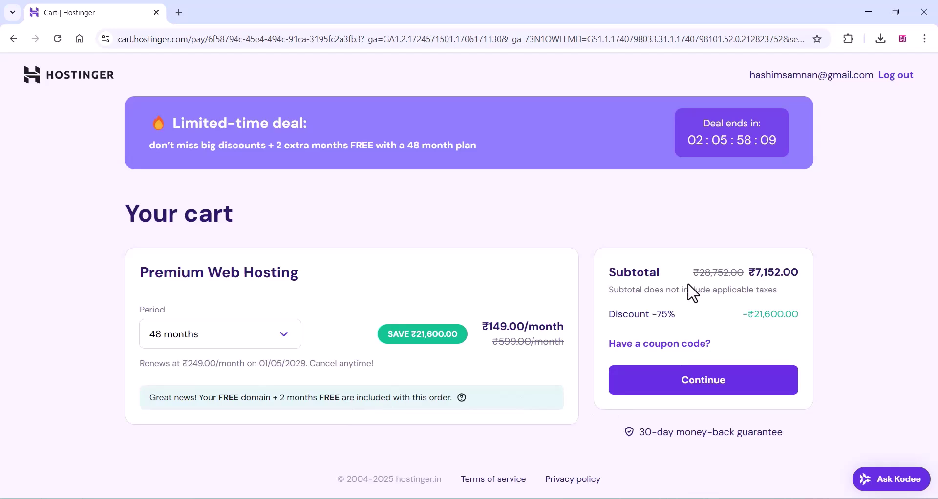
Set the Premium Web Hosting period to 12 months in the cart and continue with the order.
left_click(224, 336)
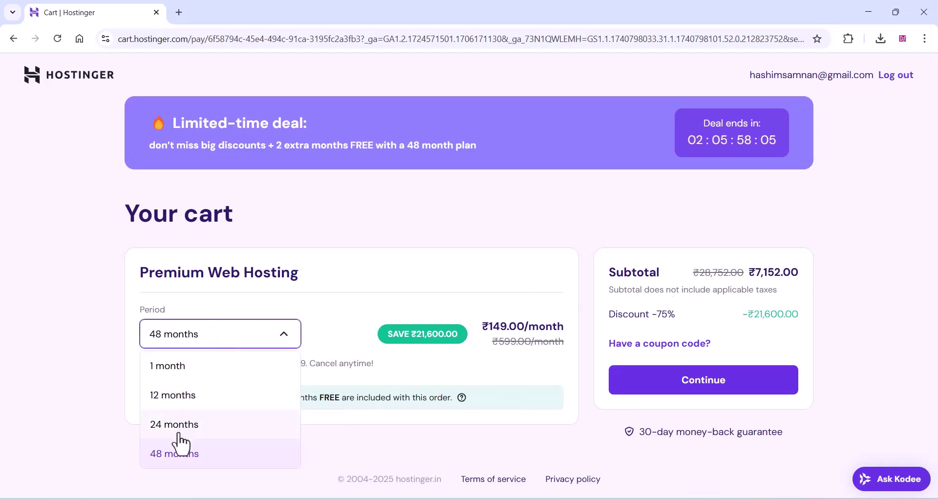
left_click(183, 396)
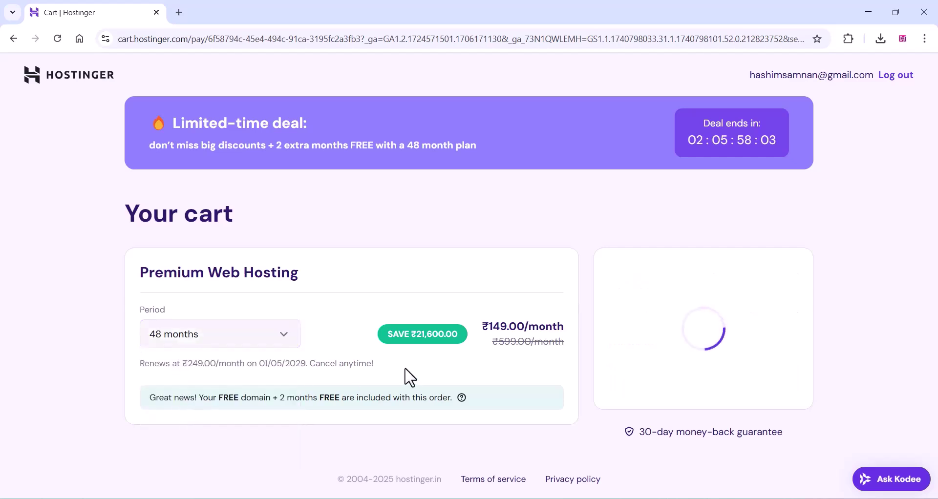
left_click(702, 389)
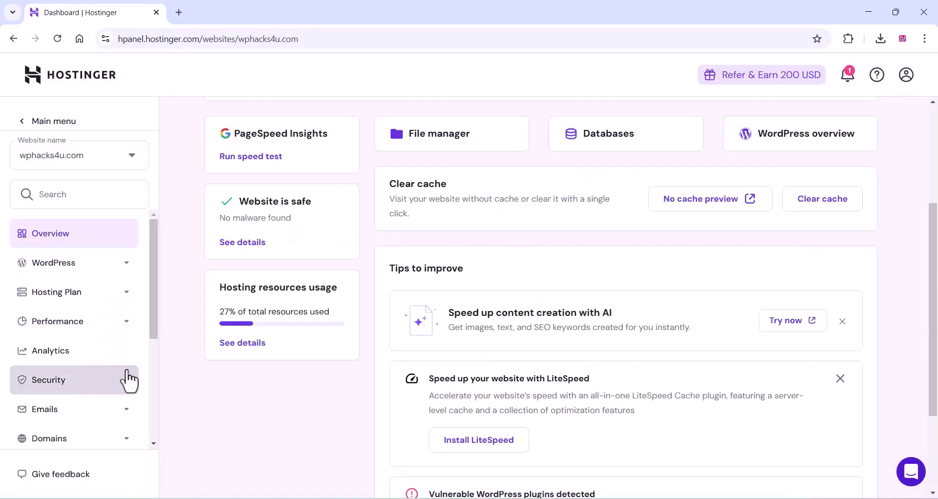
Open the Auto Installer for wphacks4u.com in the hosting dashboard and select WordPress for installation.
scroll(152, 339, "down", 4)
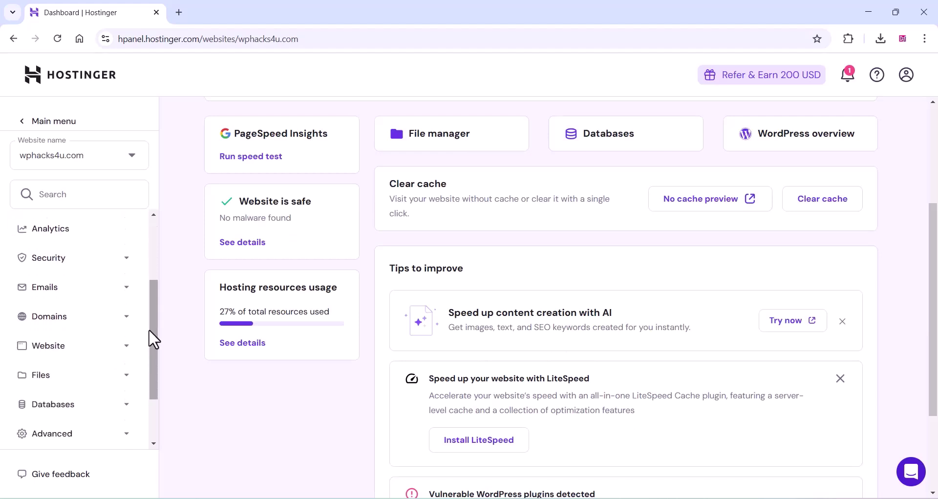
scroll(100, 341, "up", 2)
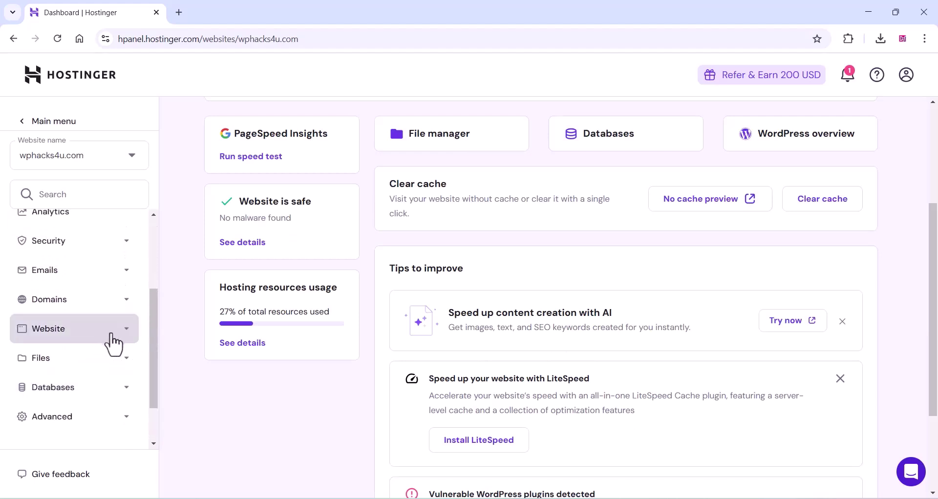
left_click(128, 340)
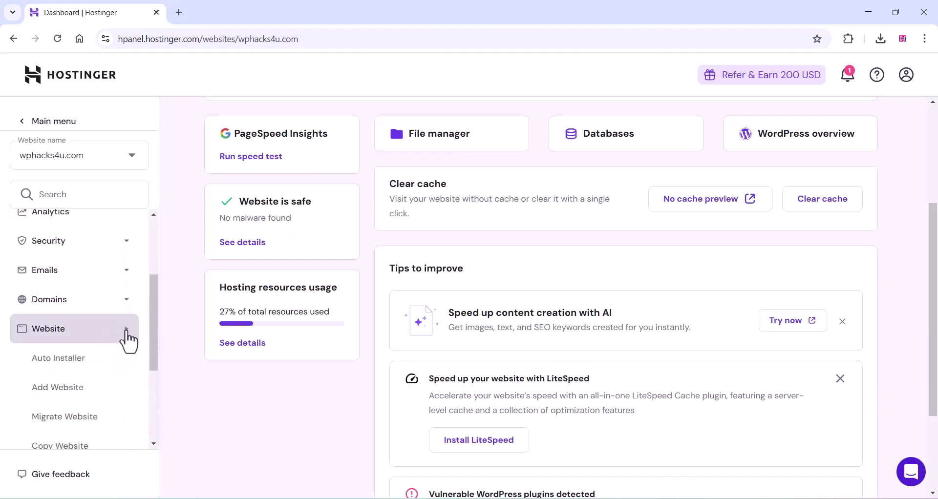
left_click(63, 364)
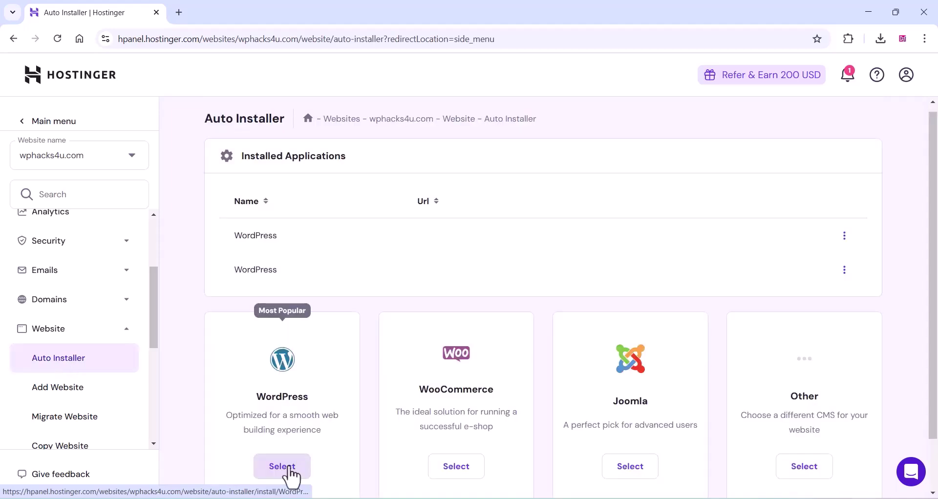
left_click(282, 466)
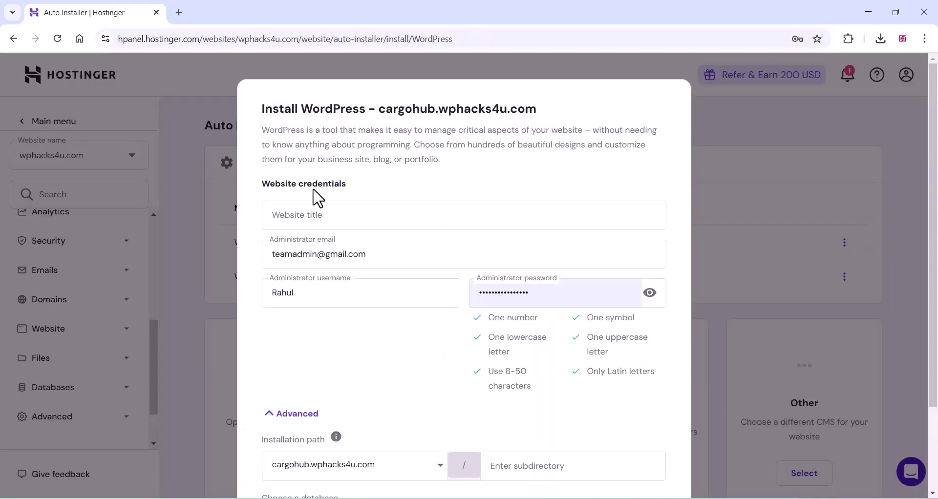
Set the website title to Cargohub in the WordPress installation form for cargohub.wphacks4u.com.
left_click(303, 215)
type("Cargohub")
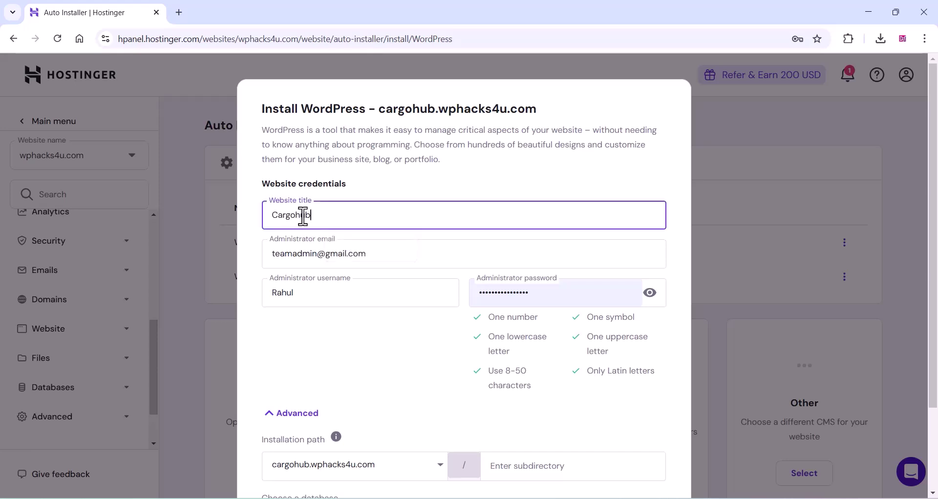
left_click(359, 344)
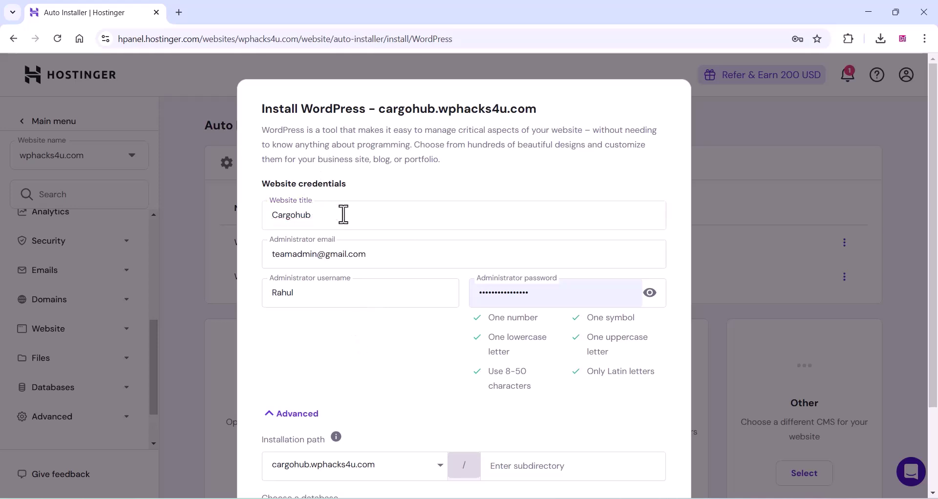
scroll(360, 293, "down", 2)
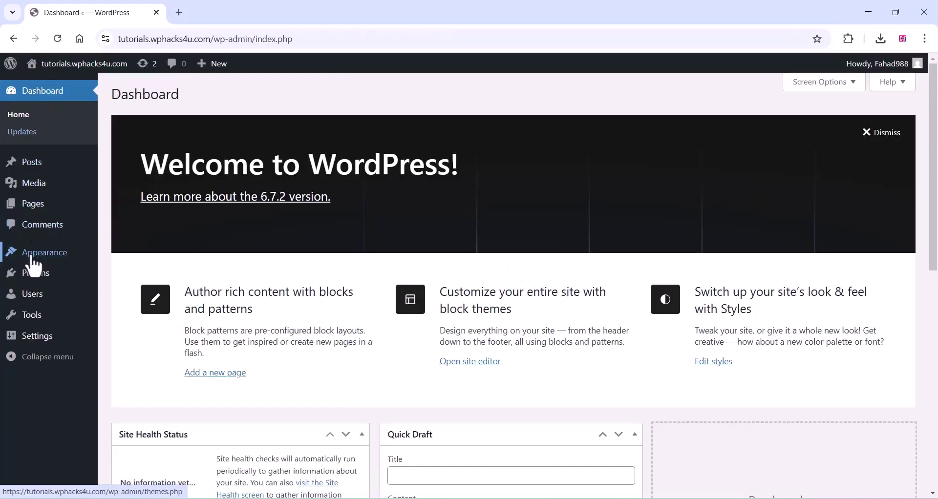
Find the Cargo Transport theme in the WordPress theme directory, install it and activate it.
mouse_move(39, 262)
left_click(125, 260)
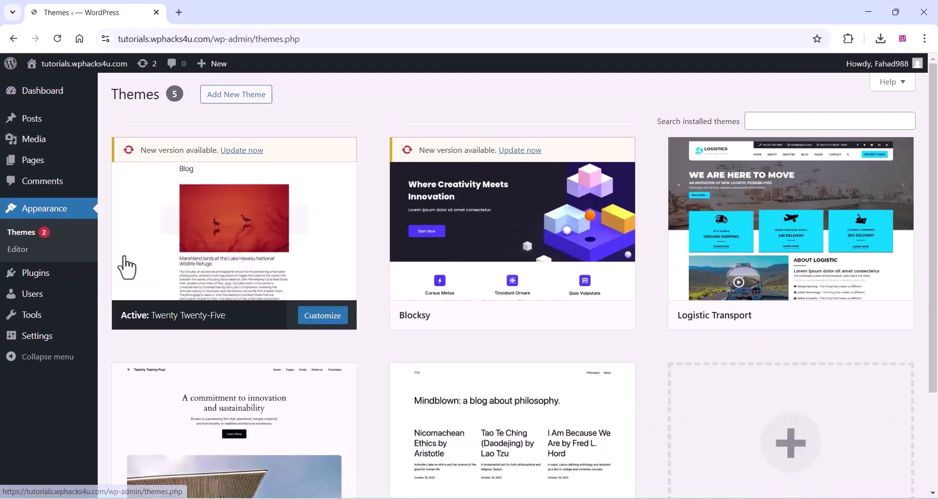
left_click(236, 96)
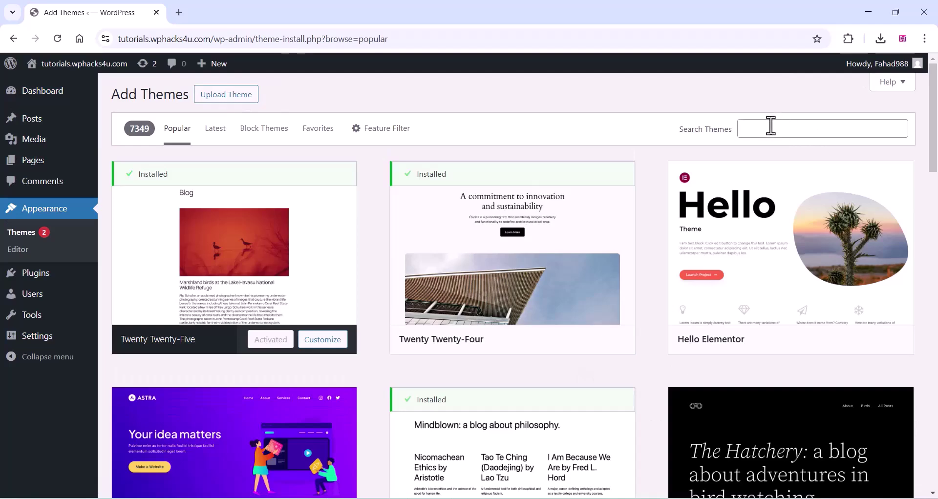
right_click(770, 126)
left_click(793, 246)
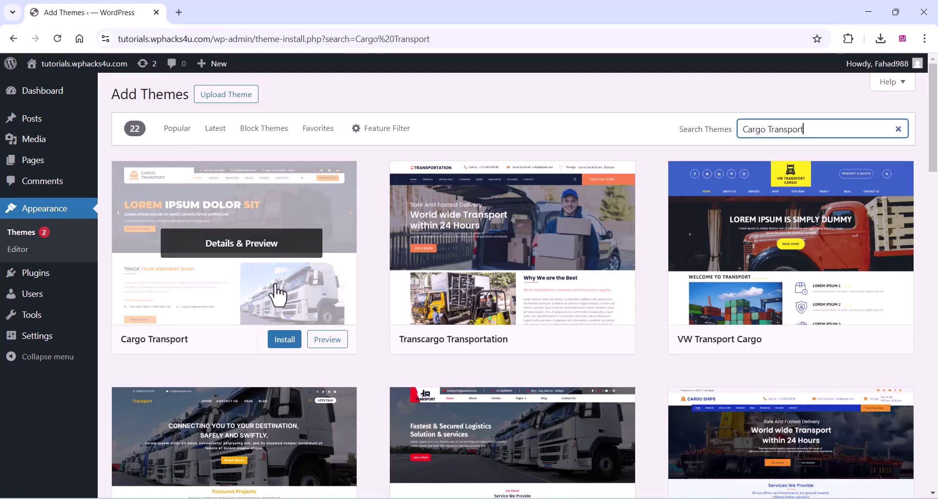
left_click(286, 341)
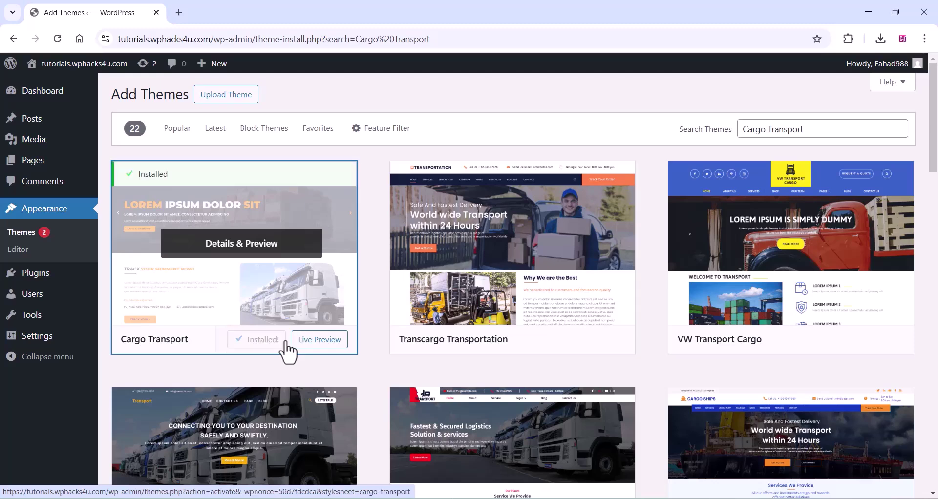
left_click(266, 345)
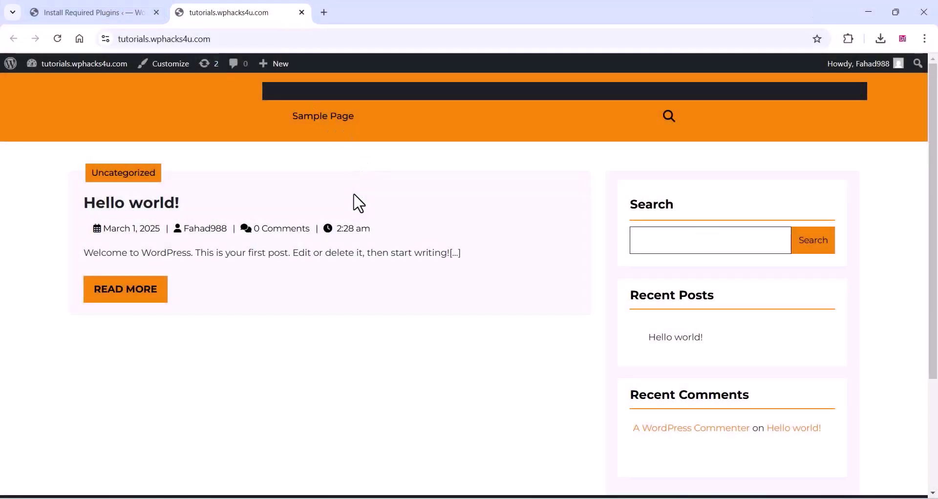
Import the Cargo Transport theme's demo content and dismiss the recommended-plugins notice.
scroll(383, 348, "down", 3)
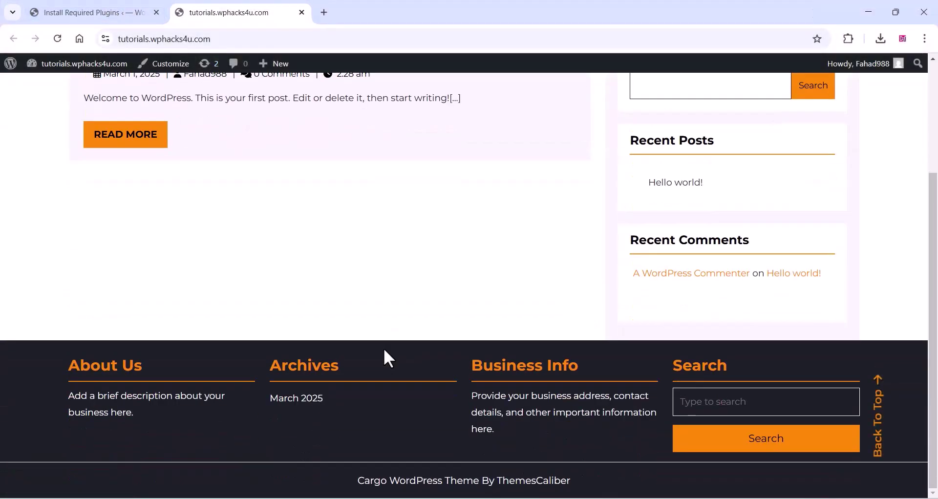
scroll(382, 348, "up", 3)
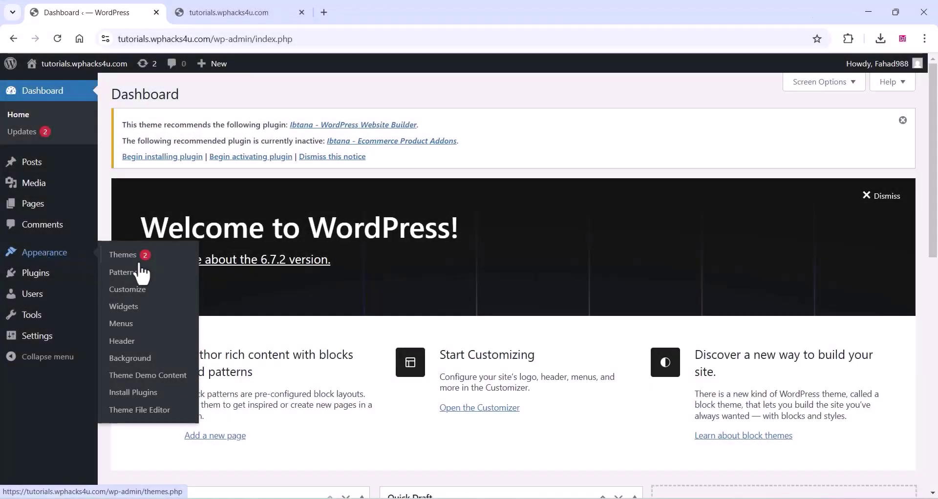
left_click(143, 377)
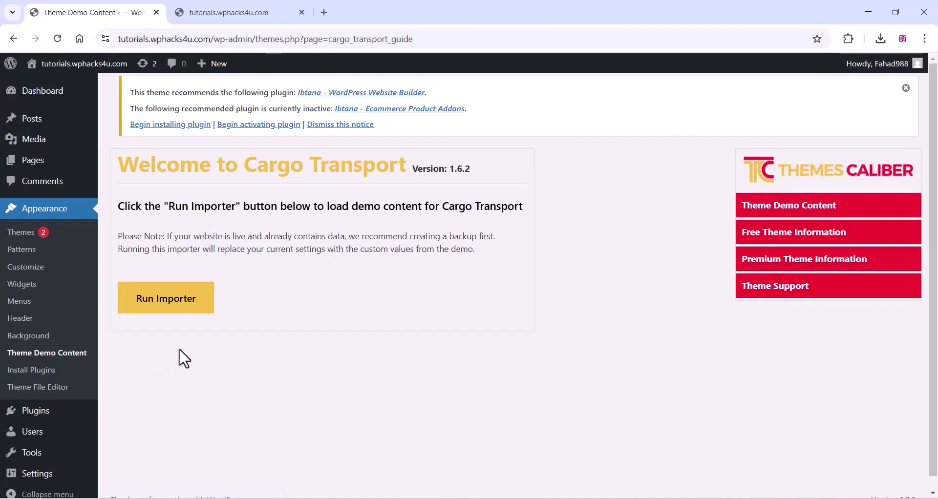
left_click(182, 309)
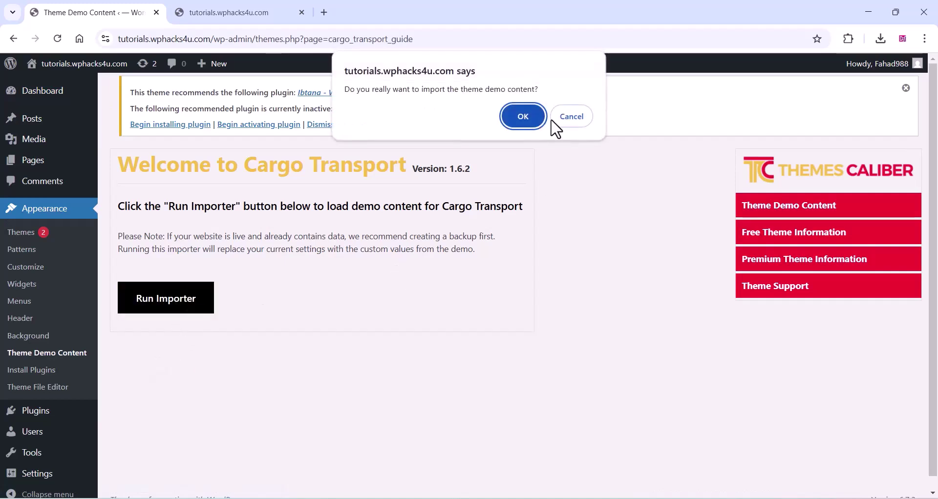
left_click(516, 109)
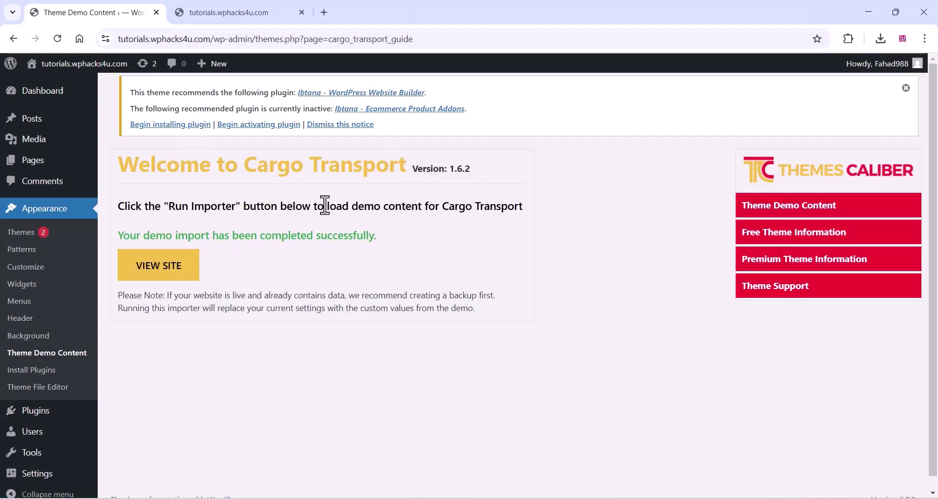
left_click(340, 125)
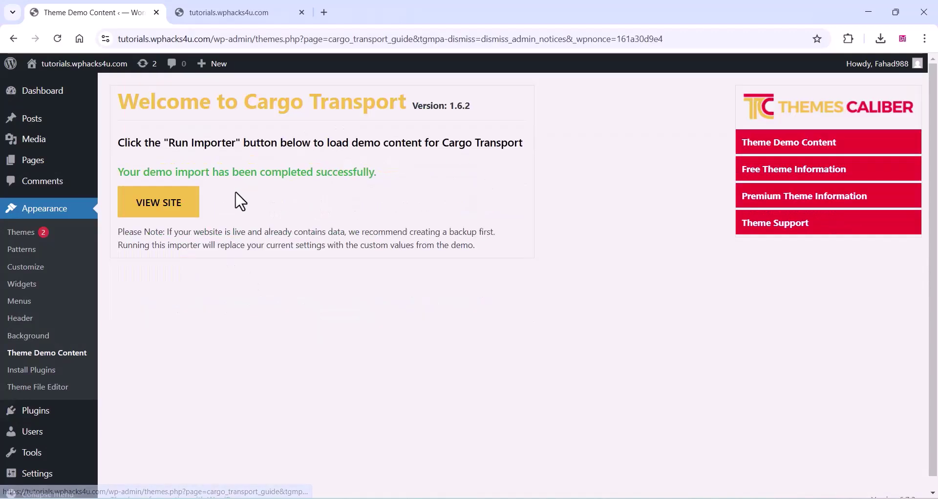
Reload the site's front page and look over the imported demo homepage from the header down to the footer.
left_click(225, 5)
left_click(57, 38)
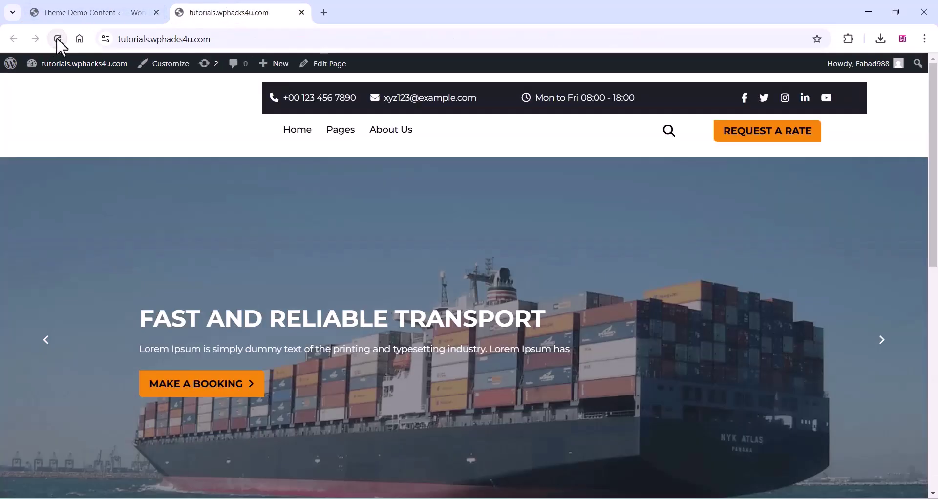
scroll(266, 266, "down", 2)
scroll(266, 266, "down", 10)
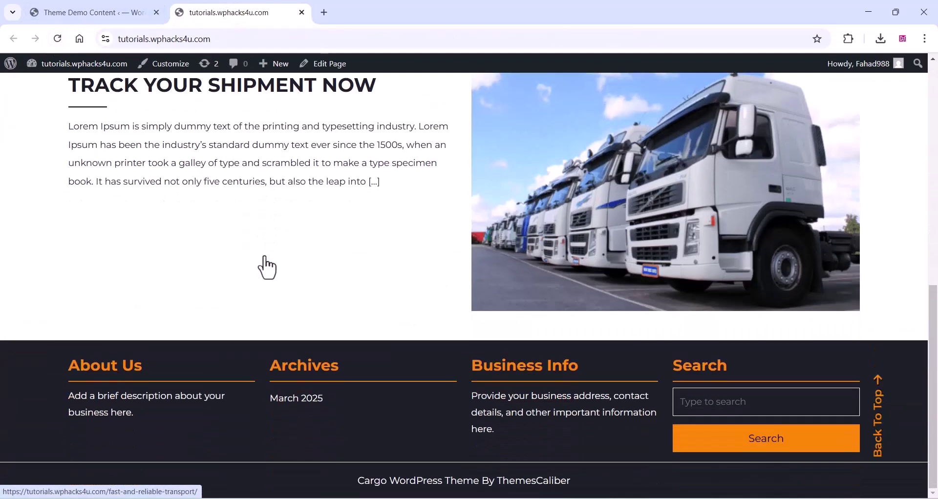
scroll(266, 266, "up", 10)
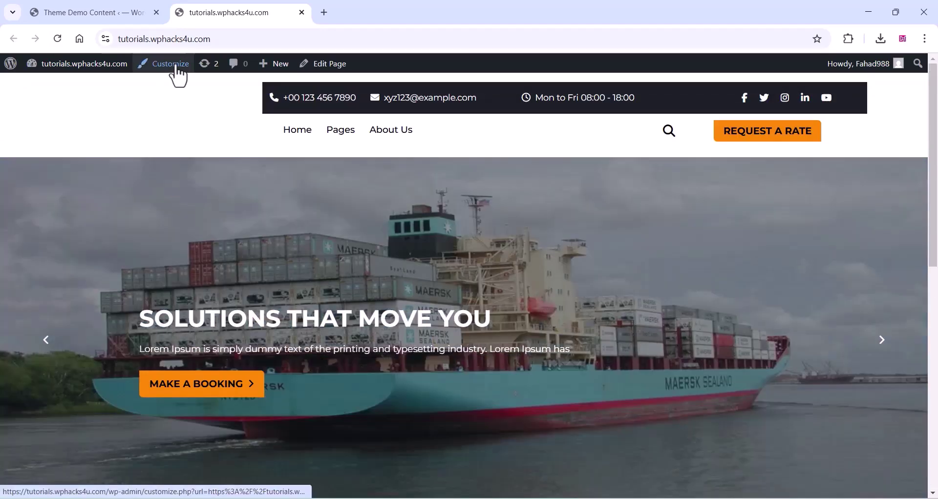
Open the live site in the Customizer and choose cargomate-logo.png from the media library as the site logo.
left_click(176, 69)
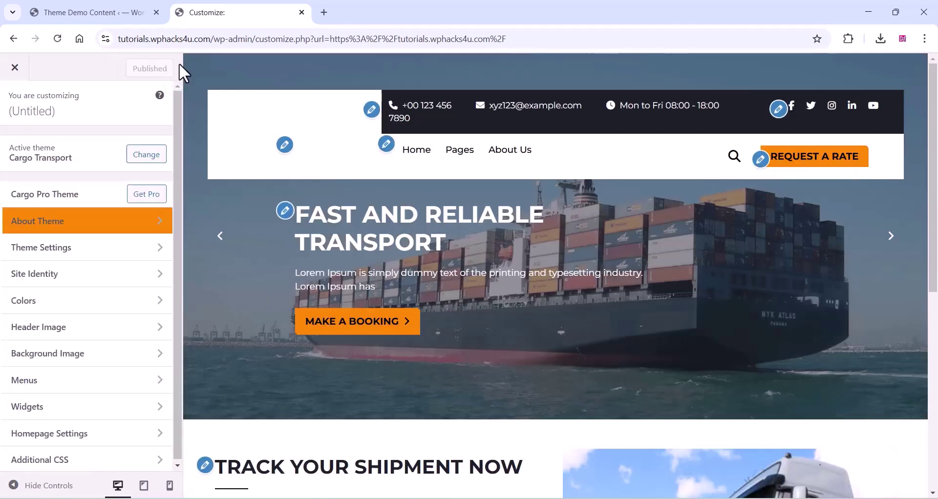
left_click(371, 110)
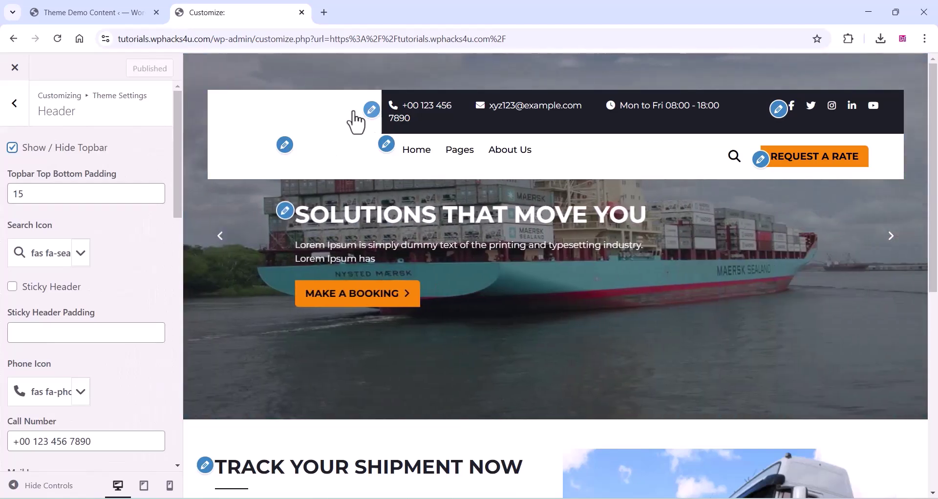
left_click(285, 146)
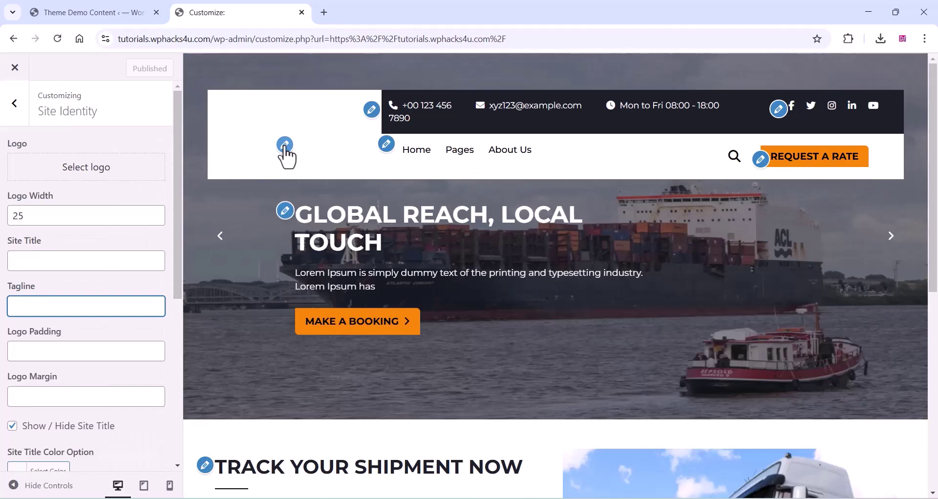
left_click(79, 167)
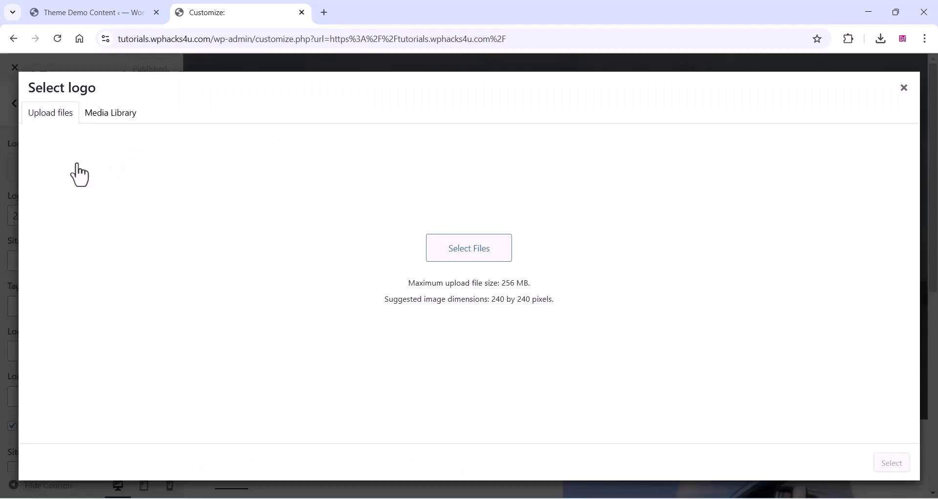
left_click(108, 114)
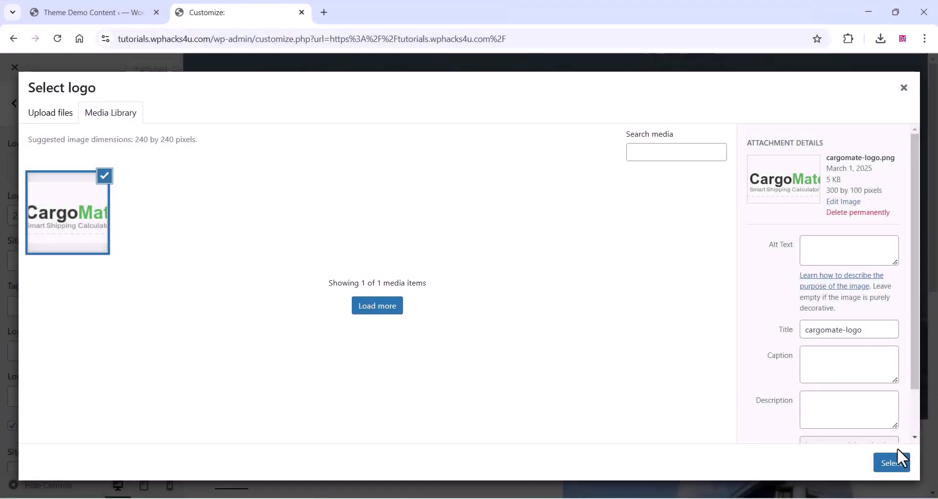
left_click(891, 463)
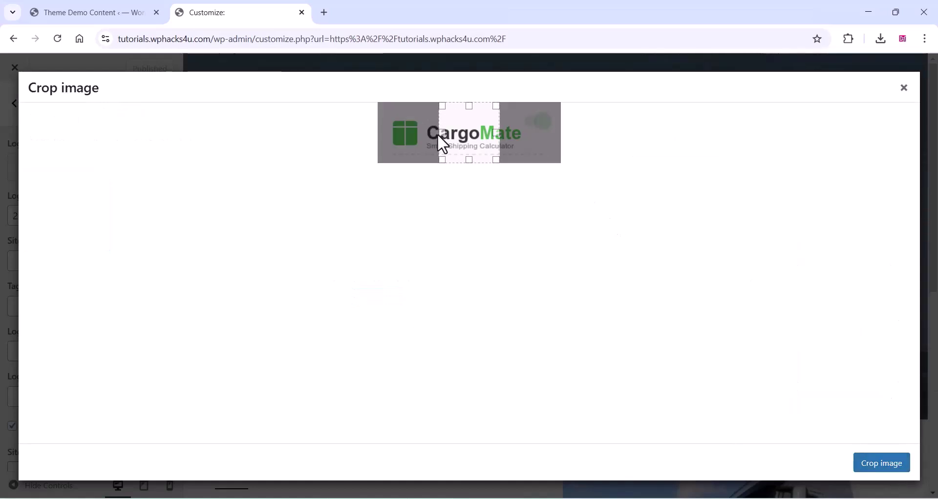
Widen the logo's crop area to cover the full CargoMate artwork, crop the image and publish the change.
left_click_drag(443, 133, 387, 133)
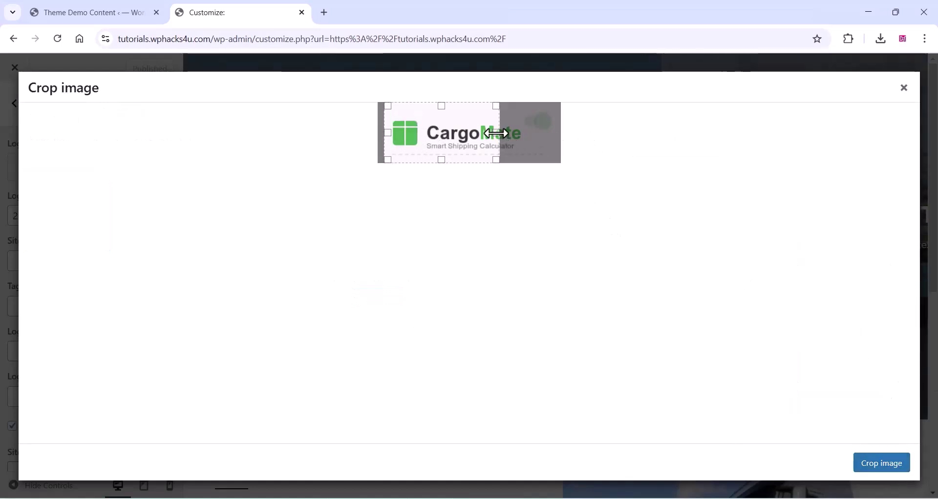
left_click_drag(514, 133, 586, 138)
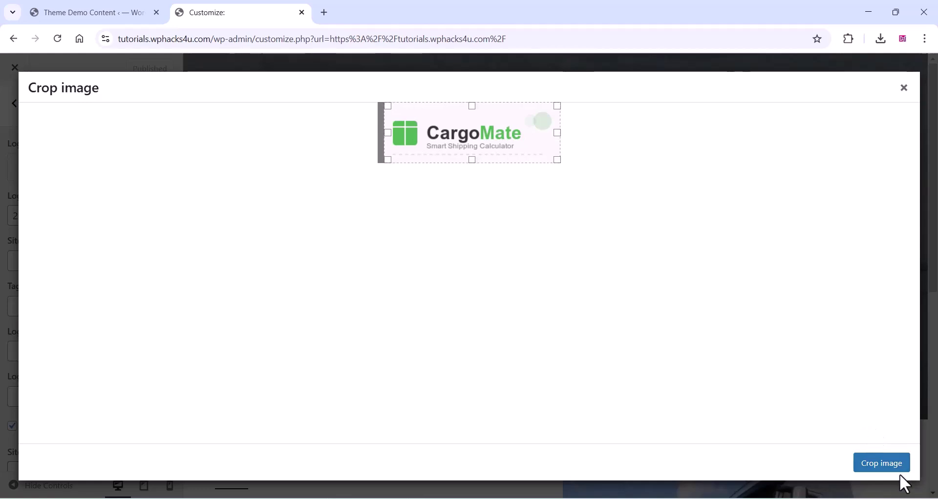
left_click(887, 468)
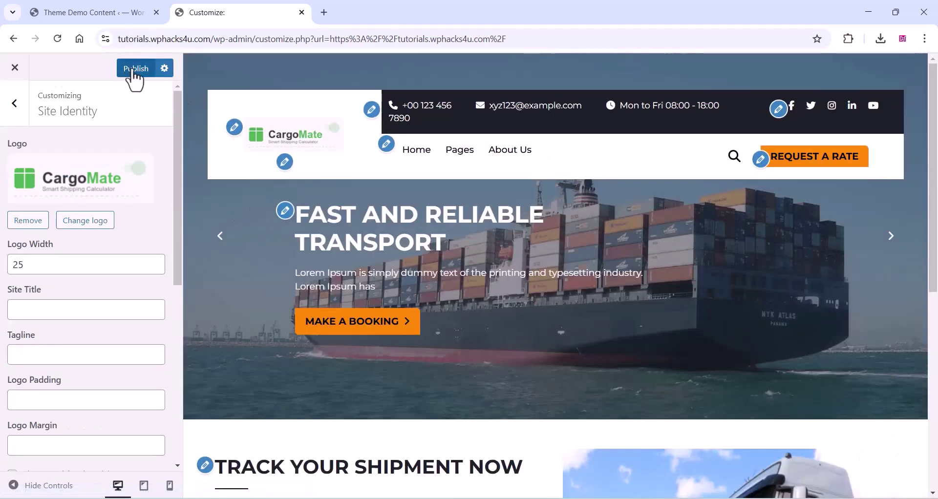
left_click(135, 71)
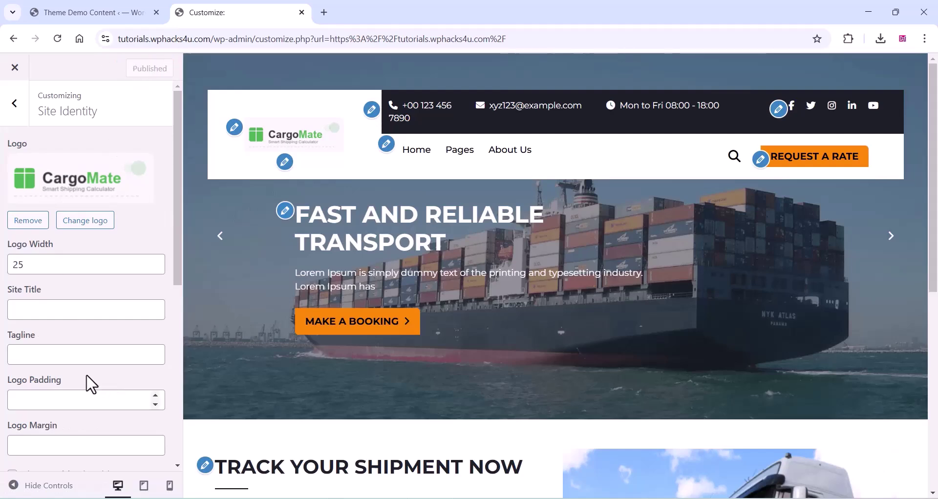
Look through the remaining Site Identity options, including the title, description and site icon settings.
scroll(42, 291, "down", 5)
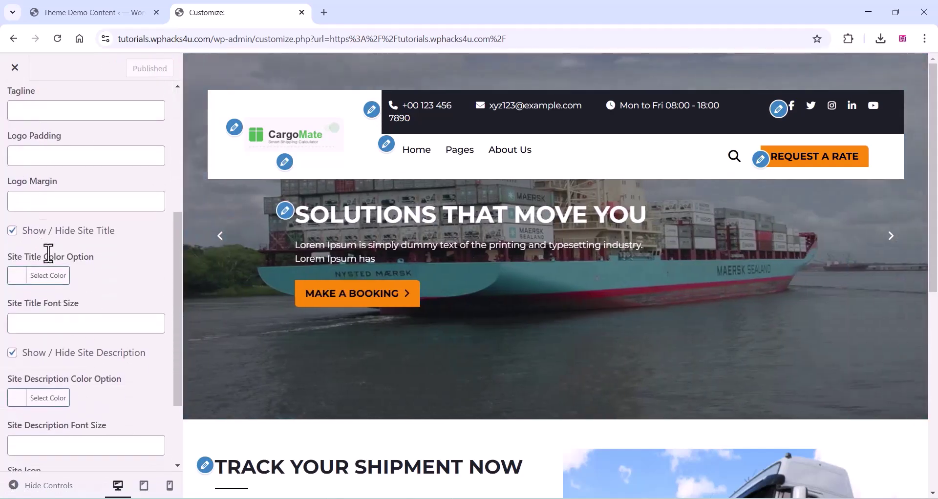
scroll(64, 244, "down", 2)
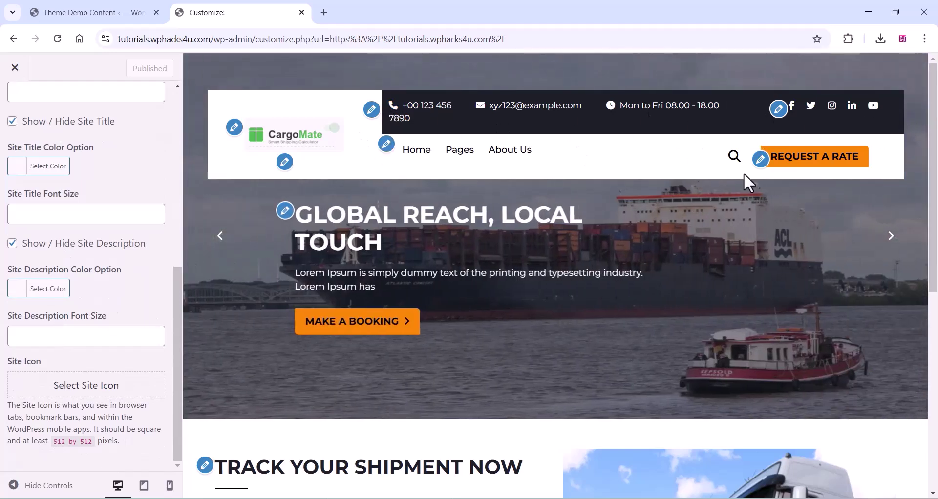
scroll(30, 349, "up", 3)
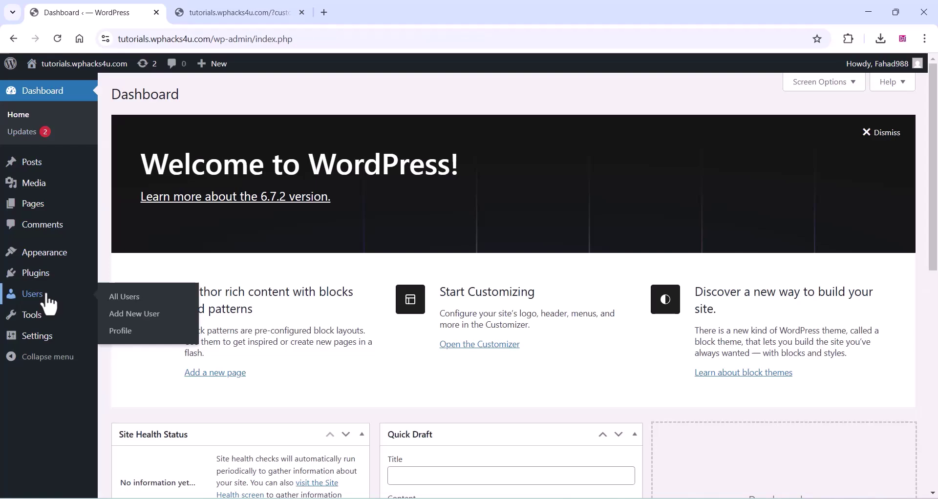
Search the plugin directory for Woocommerce, then install and activate the WooCommerce plugin.
mouse_move(46, 279)
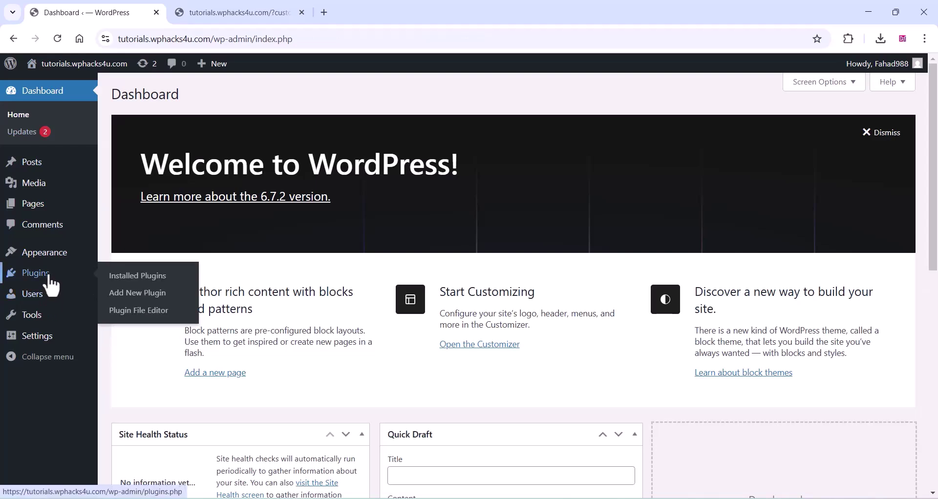
left_click(135, 293)
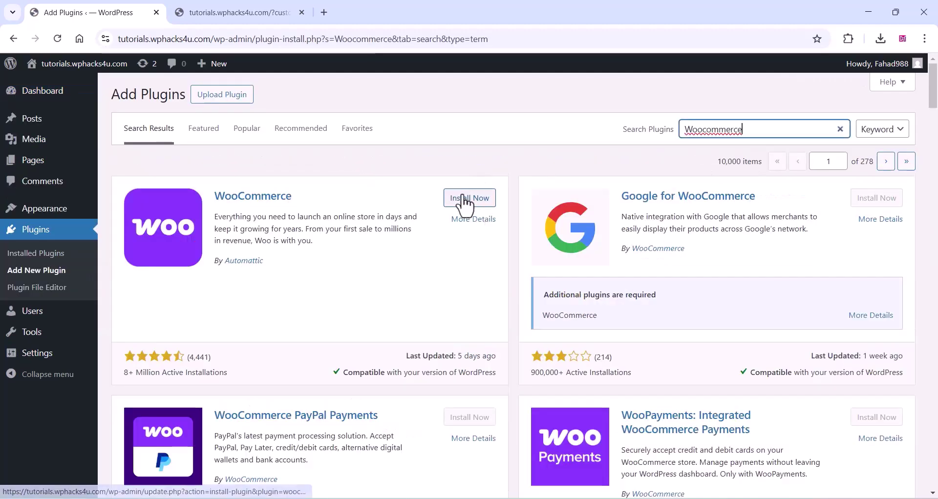
left_click(464, 200)
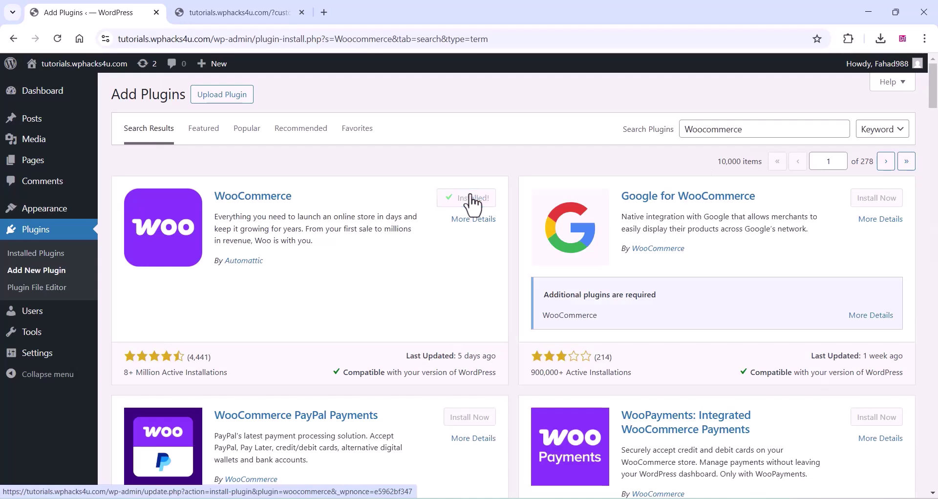
left_click(474, 204)
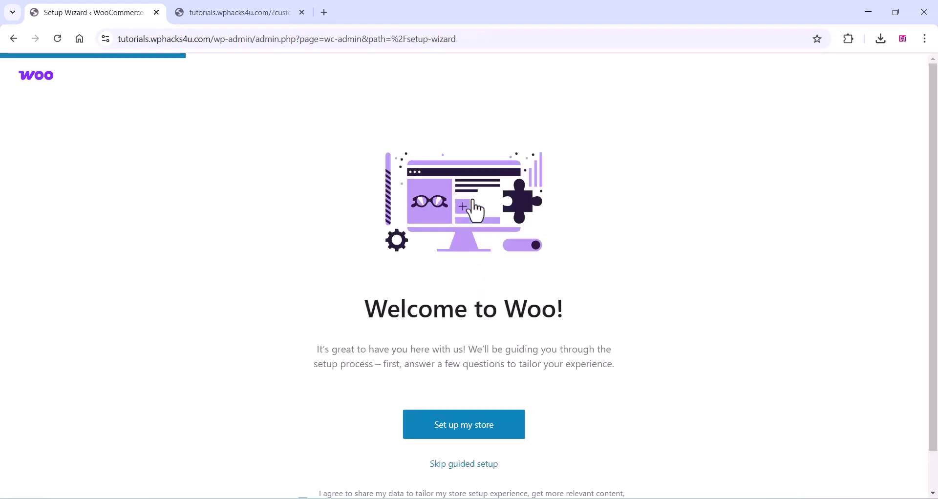
Skip the guided WooCommerce setup, set the business location to India — Maharashtra and continue to the store.
left_click(462, 466)
left_click(498, 221)
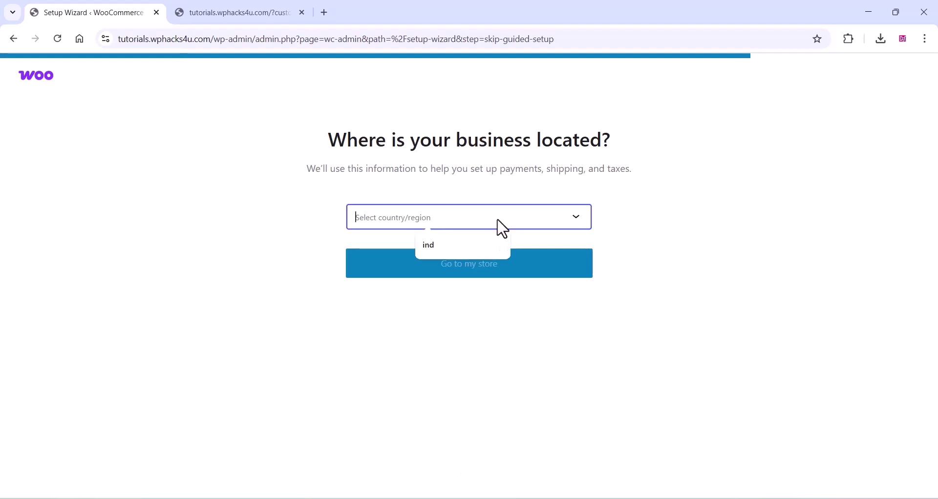
type("ind")
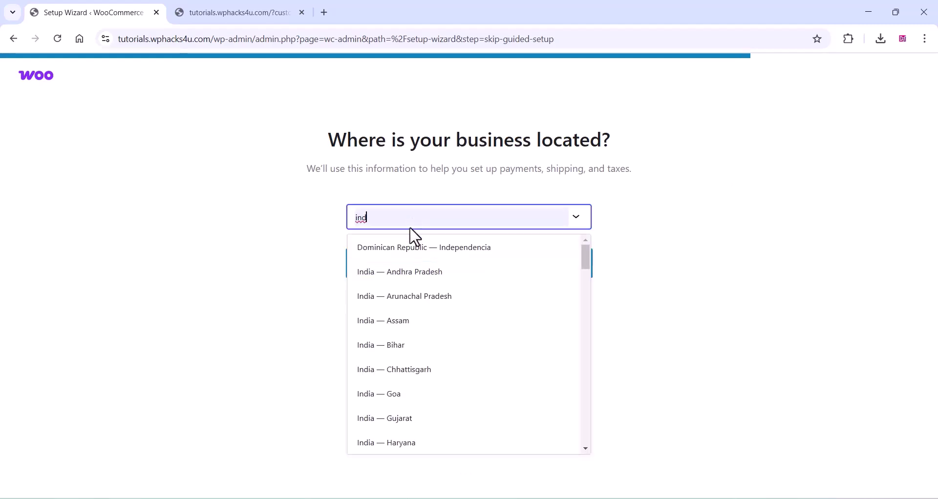
scroll(418, 376, "down", 4)
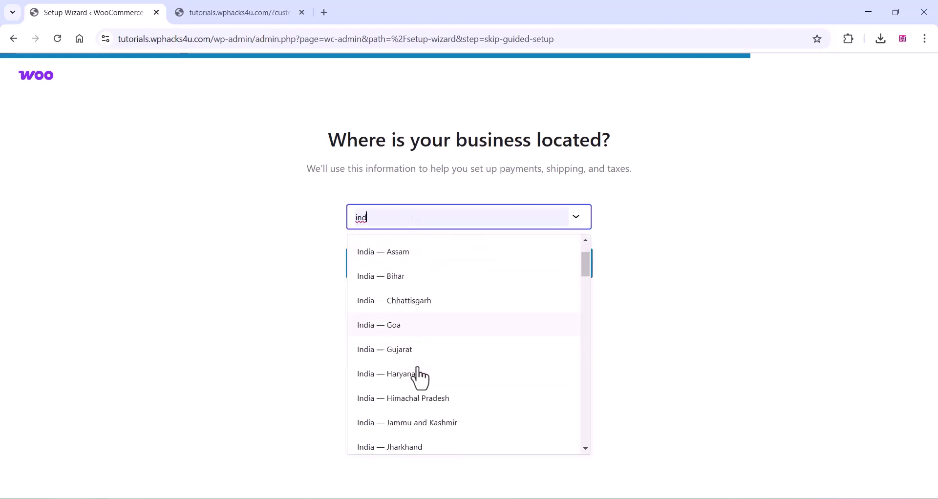
scroll(419, 323, "down", 3)
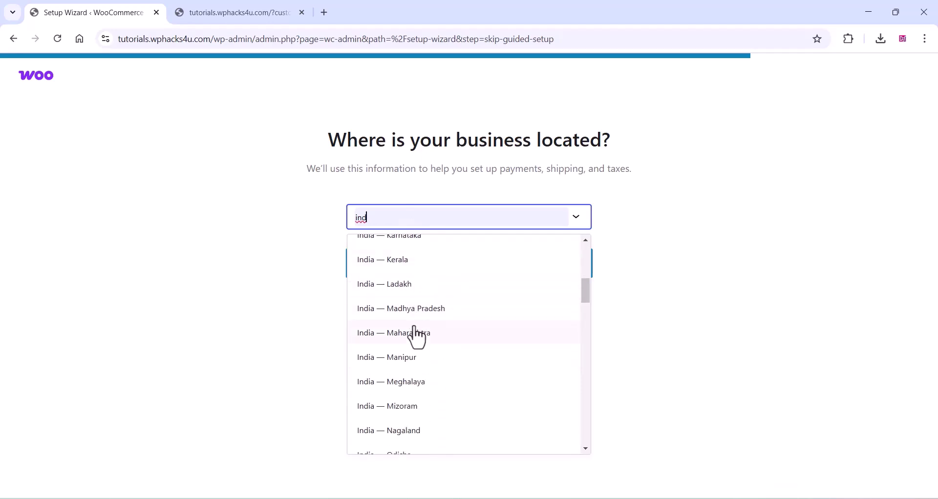
left_click(416, 331)
left_click(471, 273)
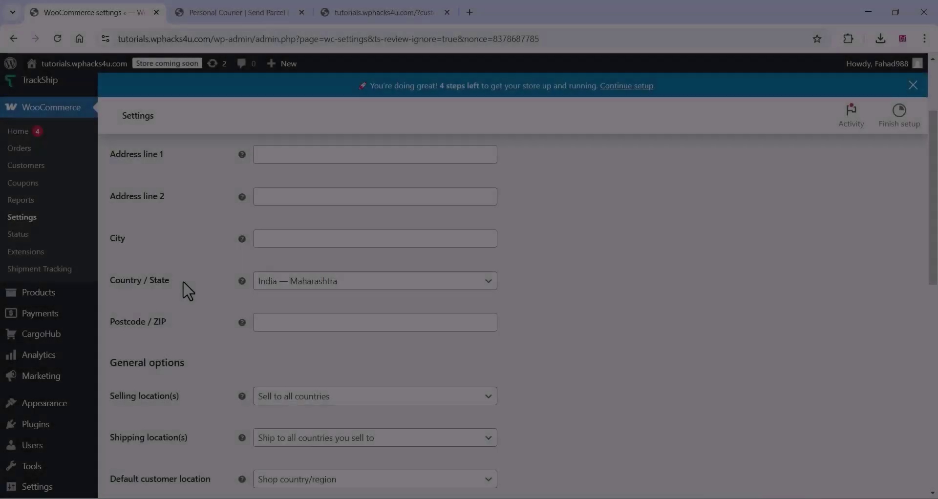
Review the WooCommerce general settings, including store address and currency options, and view the product settings.
scroll(184, 292, "down", 5)
scroll(187, 295, "down", 3)
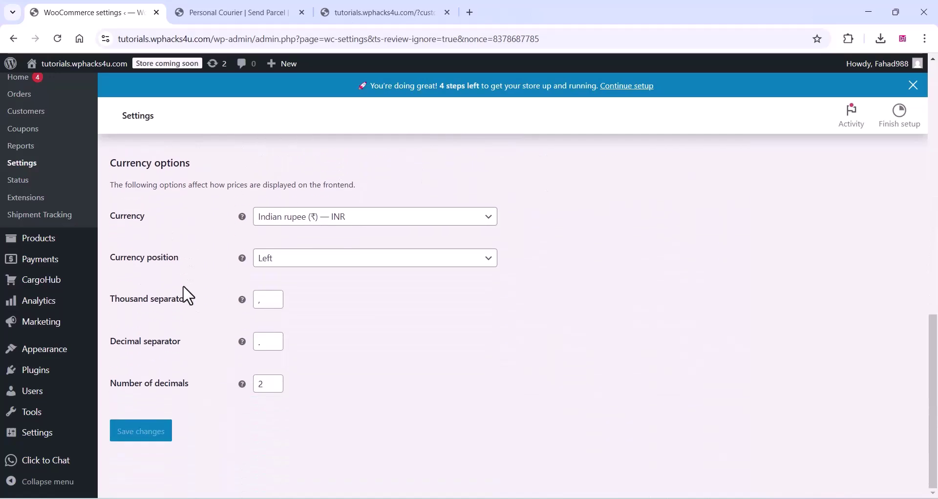
scroll(205, 345, "up", 7)
scroll(204, 345, "up", 5)
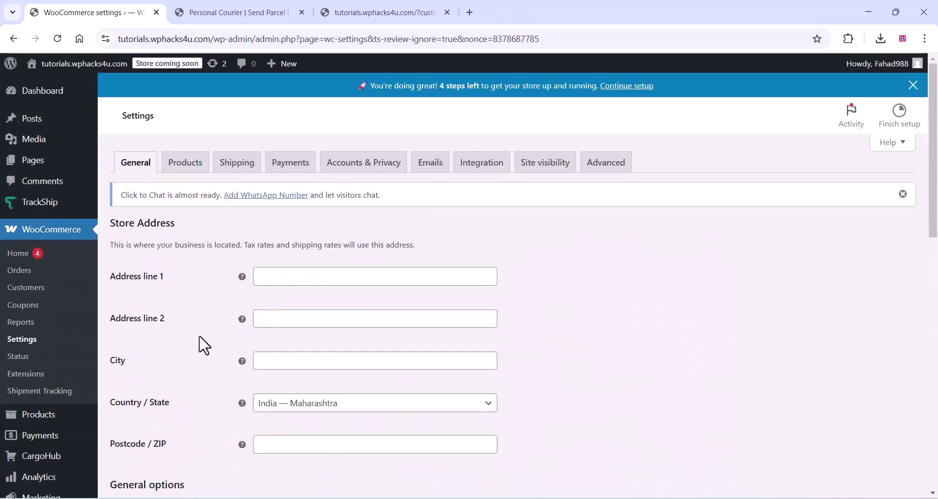
left_click(188, 166)
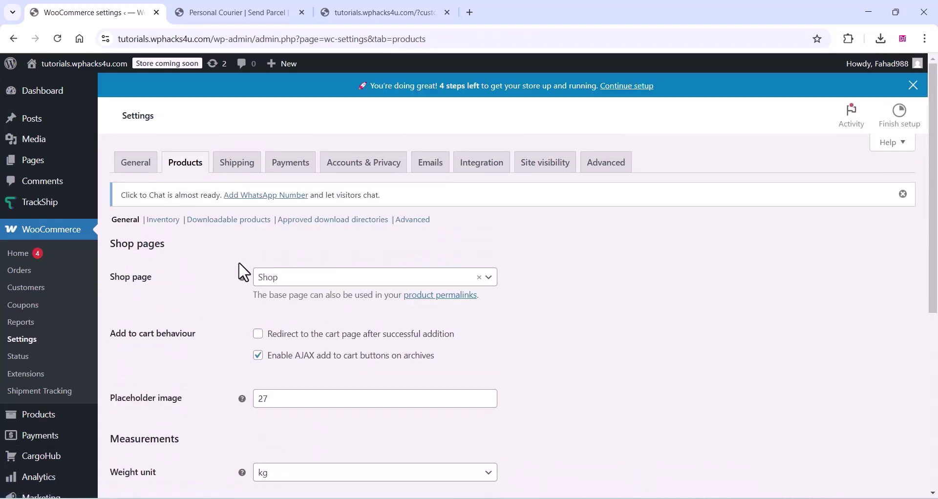
Add a shipping zone named India in the WooCommerce shipping settings, with all countries selected as its regions.
left_click(237, 164)
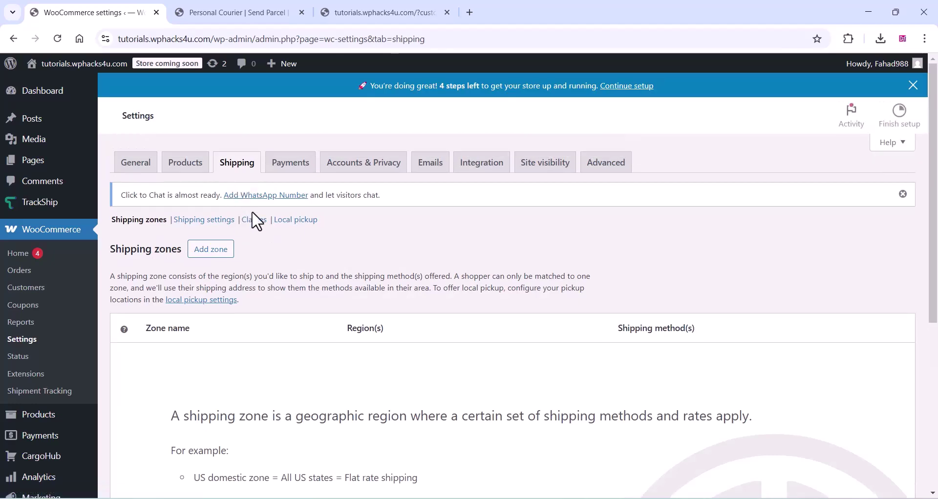
scroll(275, 263, "down", 4)
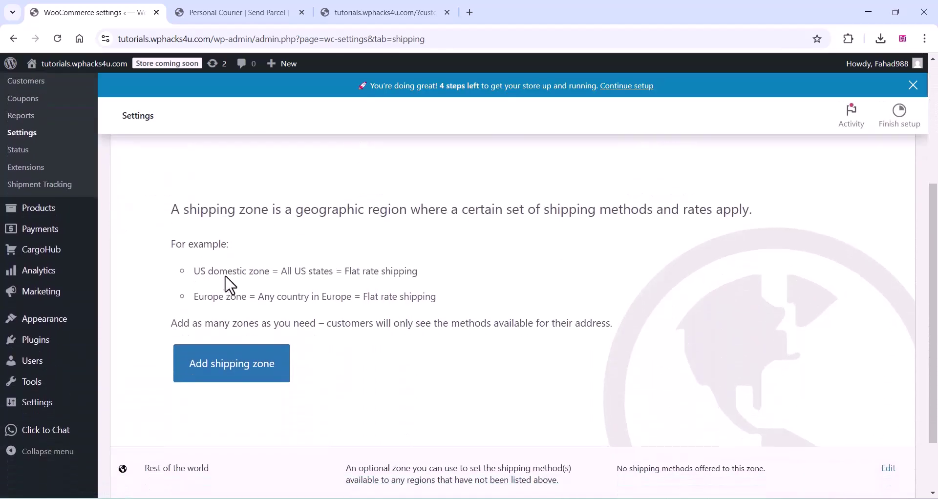
left_click(218, 334)
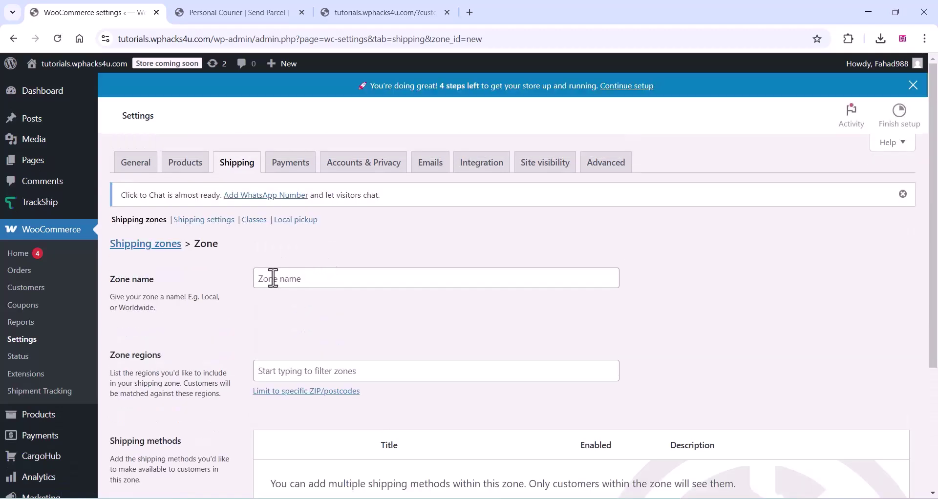
left_click(271, 279)
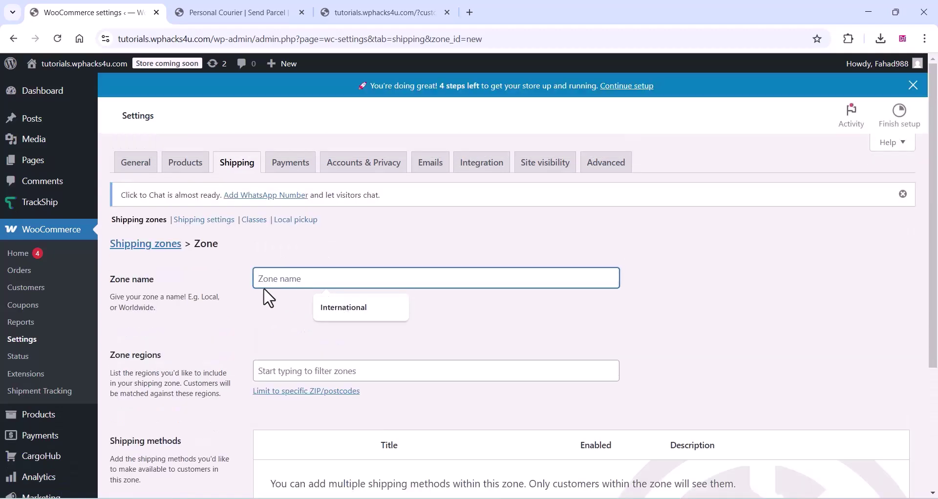
type("India")
scroll(268, 305, "down", 2)
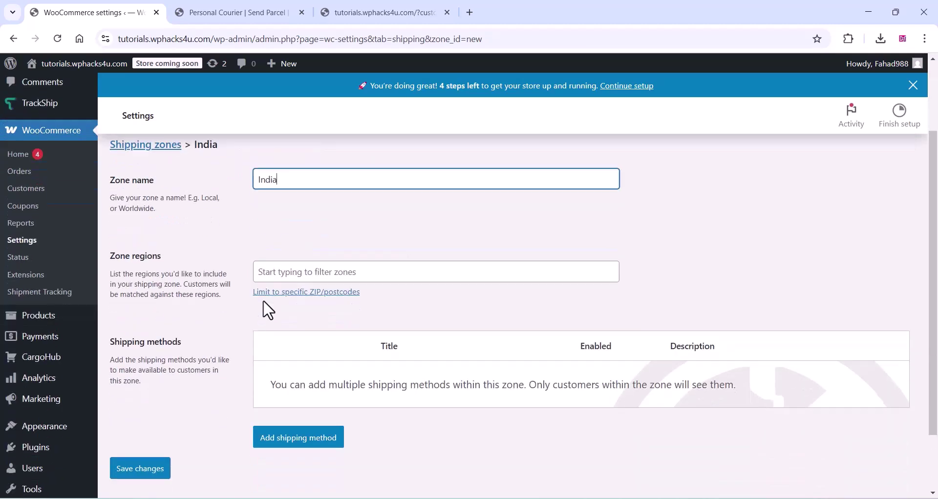
left_click(296, 249)
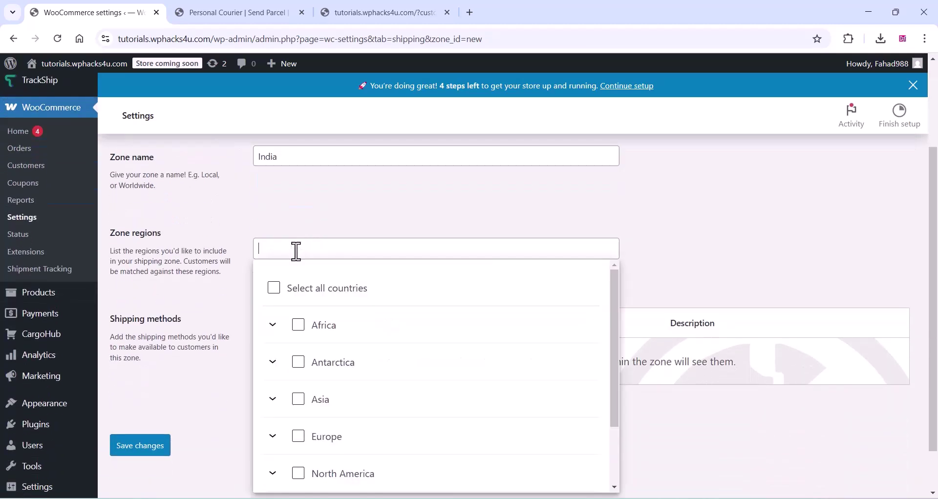
left_click(274, 289)
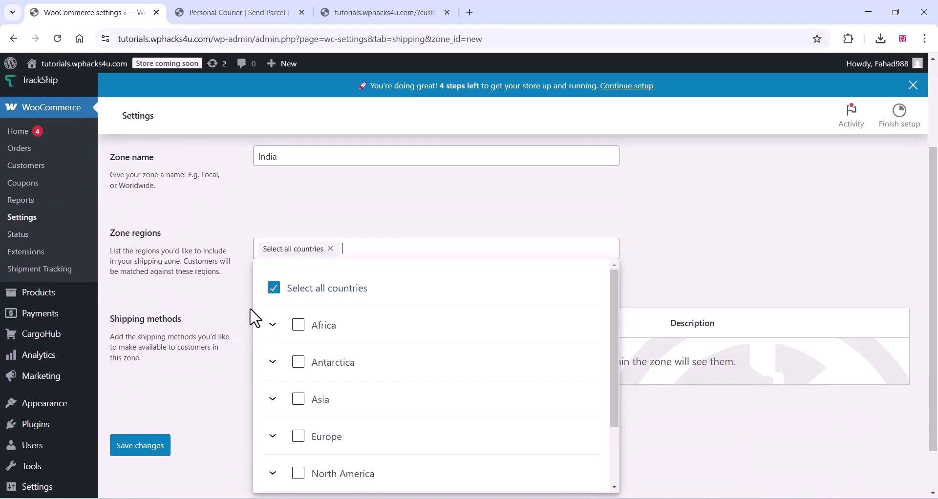
left_click(231, 292)
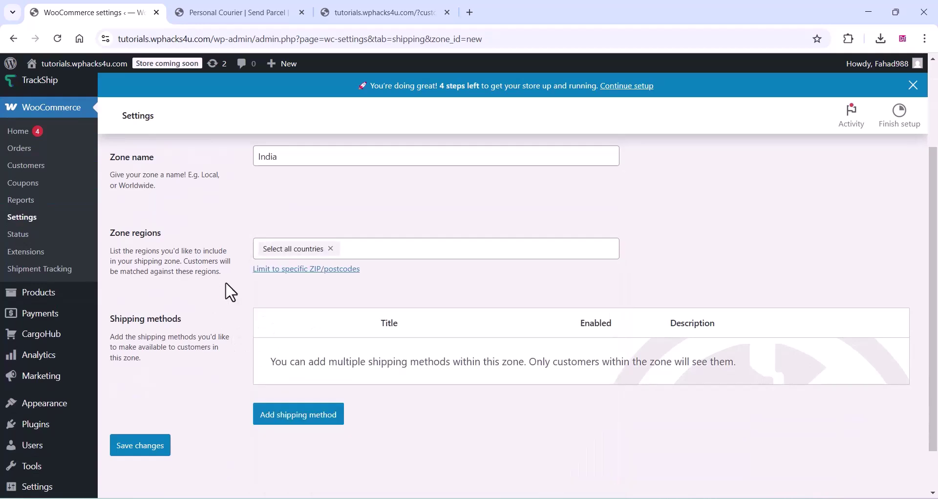
Add a Free shipping method with no requirement to the India zone and save it.
left_click(293, 416)
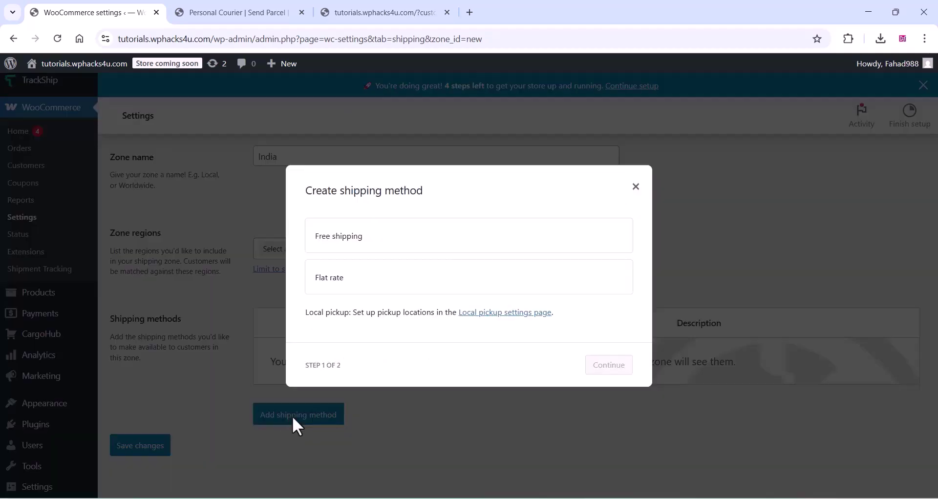
left_click(355, 241)
left_click(616, 386)
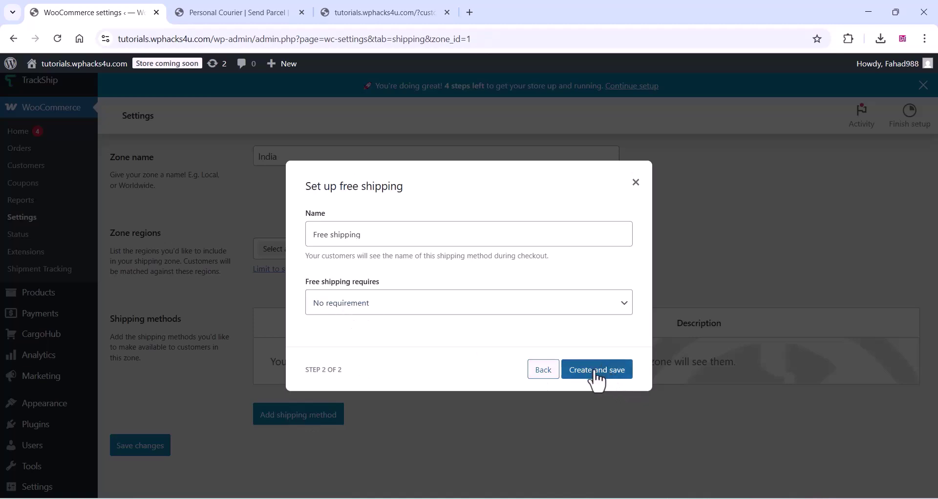
left_click(596, 371)
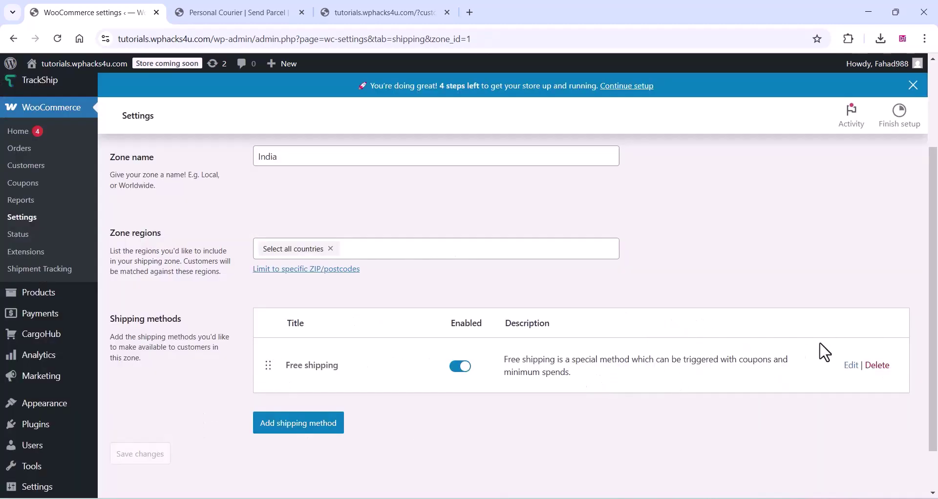
Rename the India zone's free shipping method to SURFACE and save it.
left_click(851, 366)
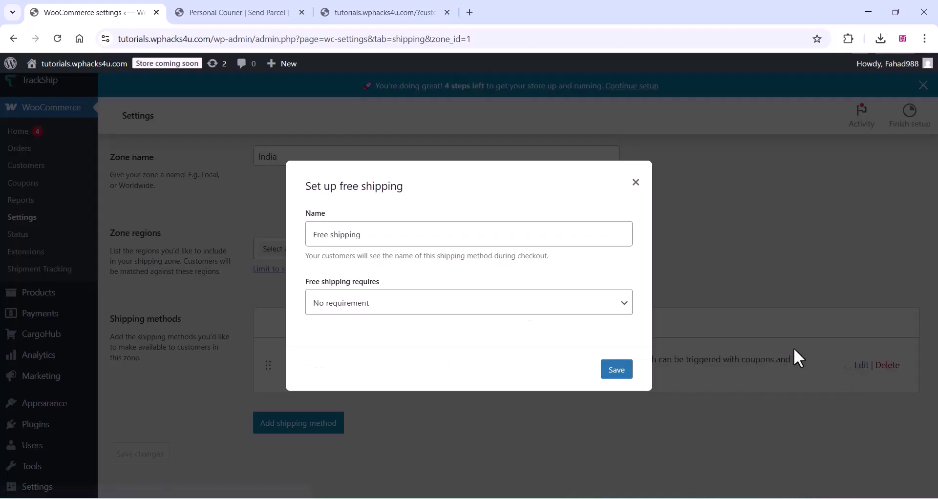
left_click_drag(372, 238, 307, 238)
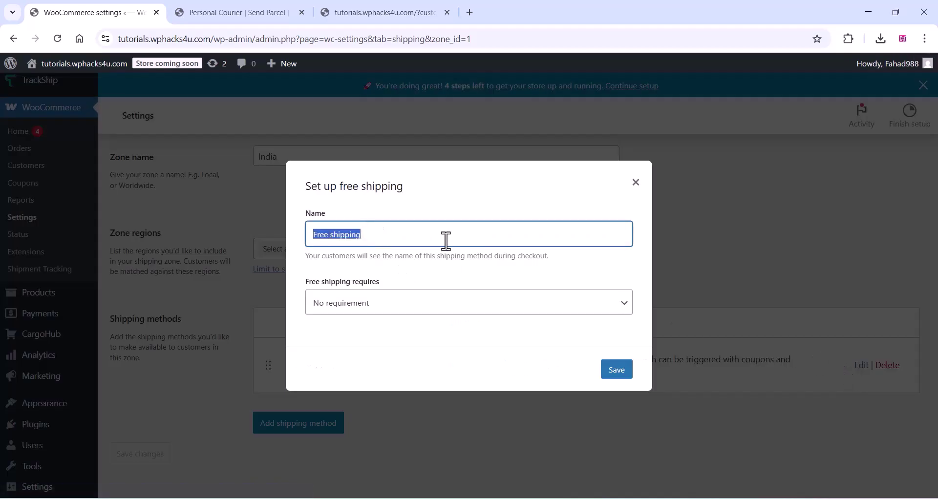
key("Caps_Lock")
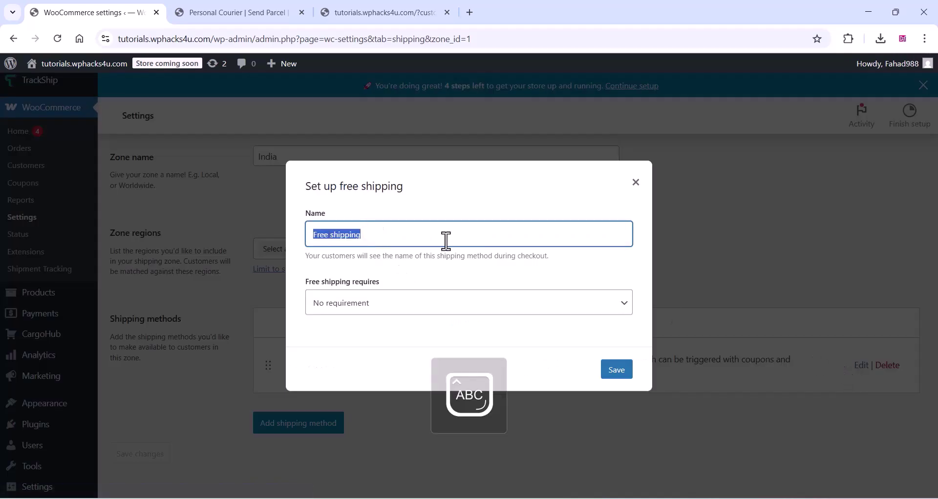
type("SURFA")
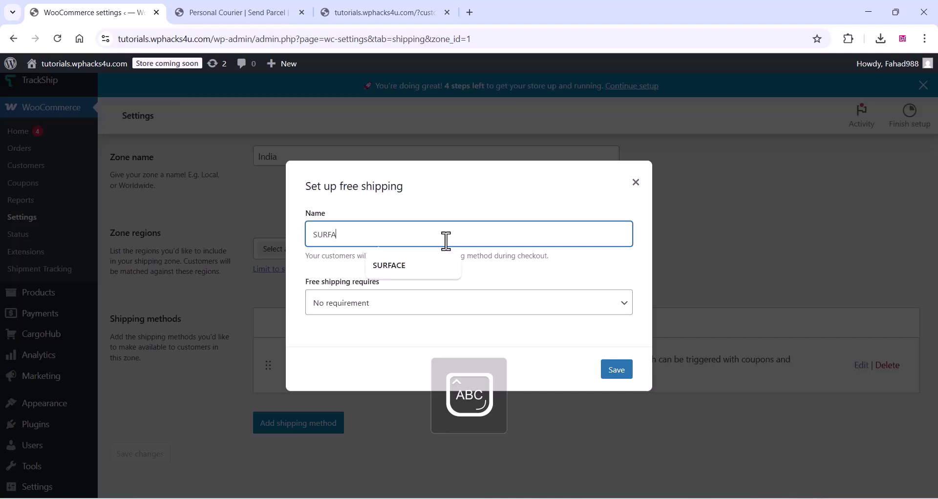
type("CE")
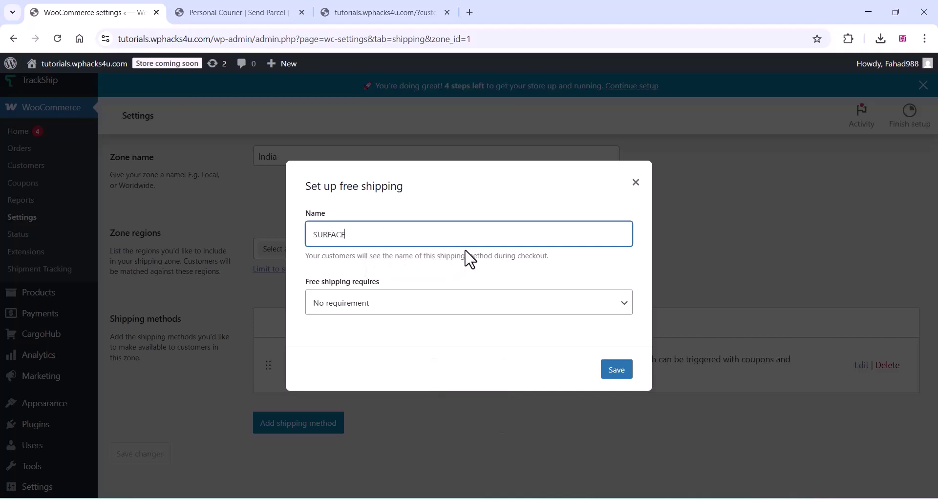
left_click(616, 371)
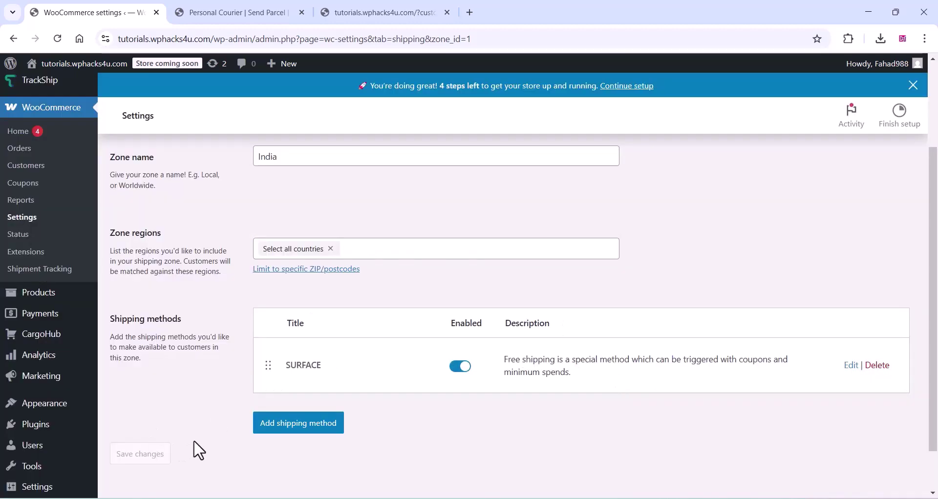
Enable Cash on delivery among the offline payment methods and return to the payment providers list.
scroll(211, 408, "up", 3)
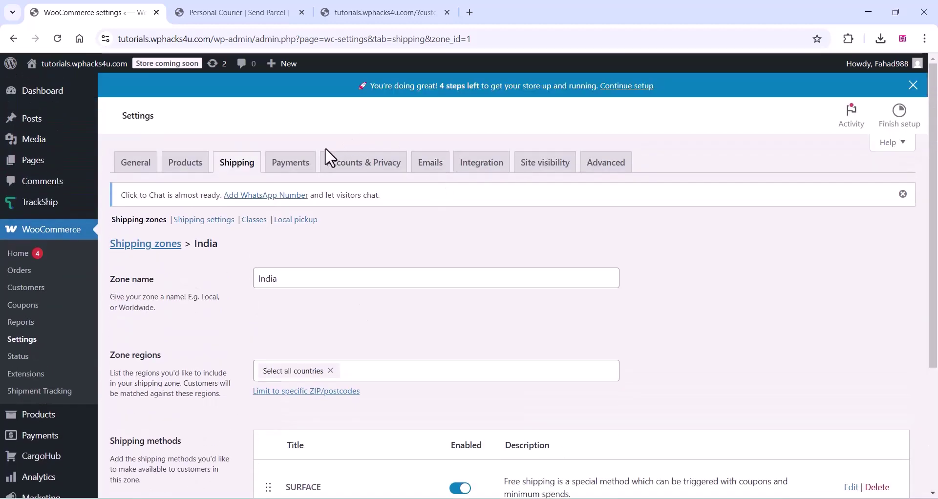
left_click(291, 163)
scroll(292, 188, "down", 3)
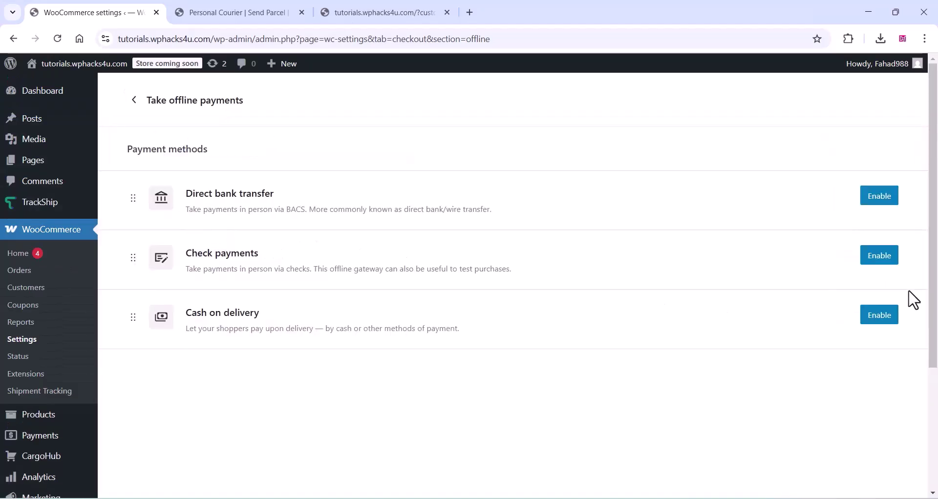
left_click(879, 316)
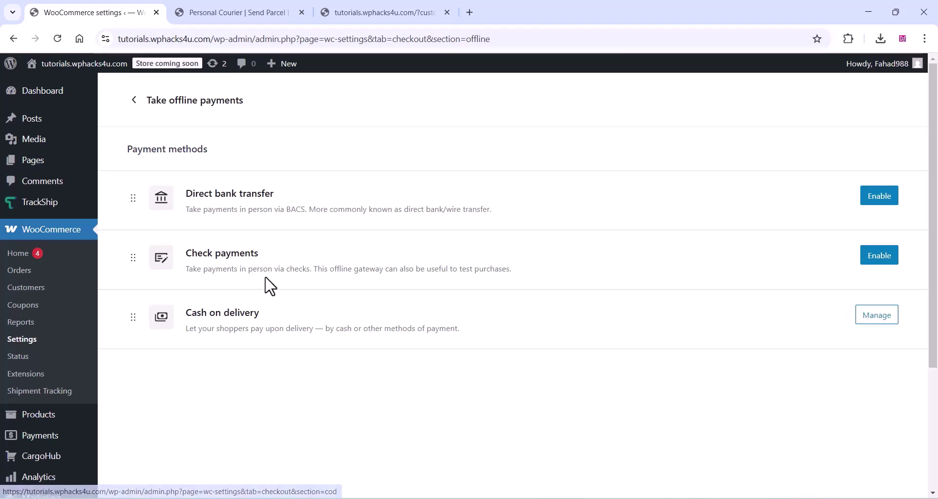
left_click(133, 100)
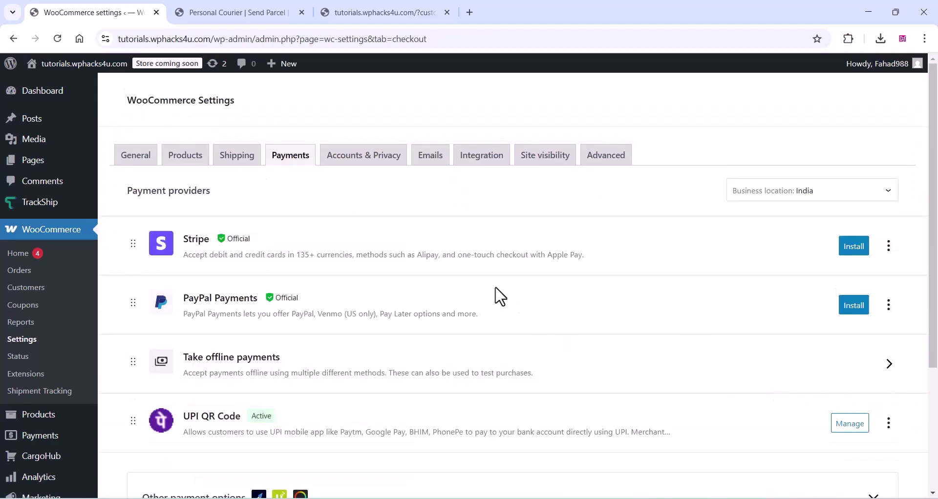
Open the management settings of the UPI QR Code payment provider and look through them.
scroll(498, 296, "down", 3)
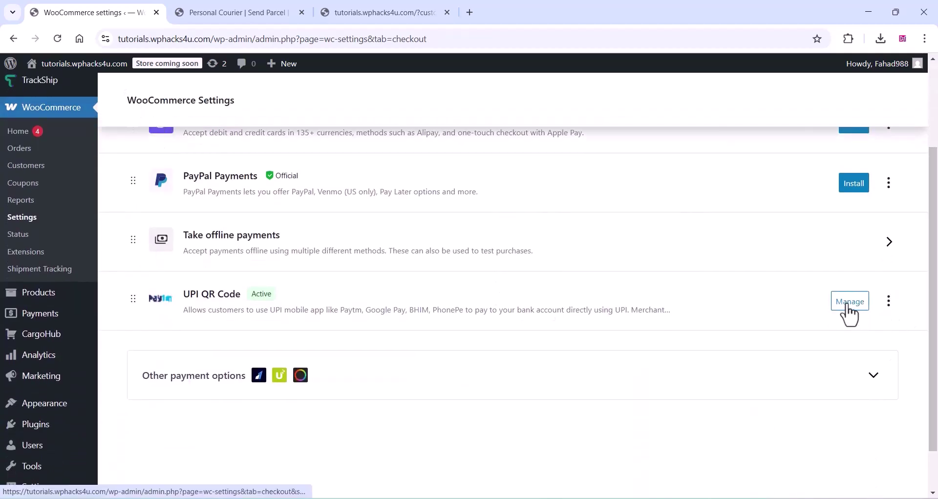
scroll(272, 309, "up", 1)
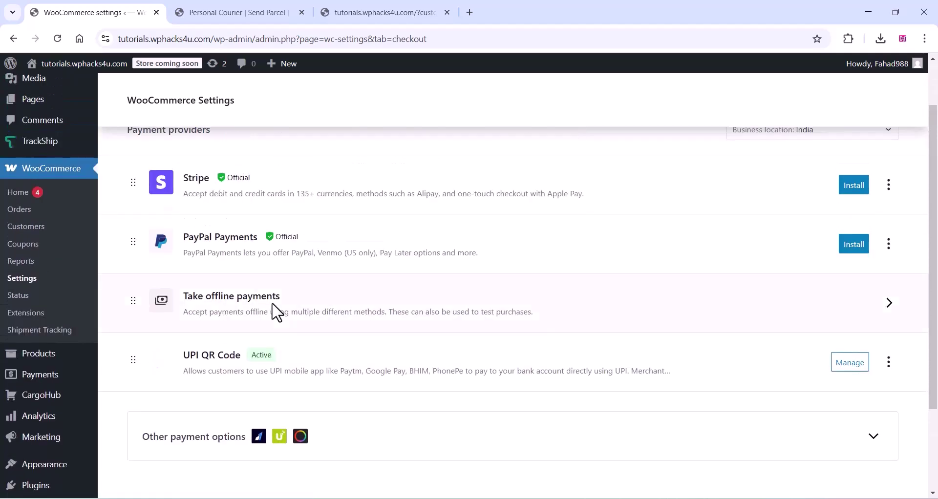
left_click(861, 364)
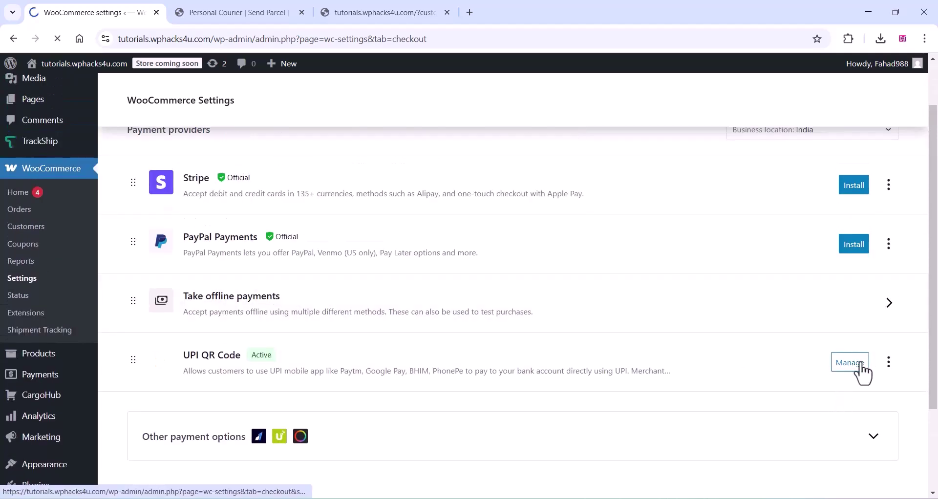
scroll(169, 378, "down", 7)
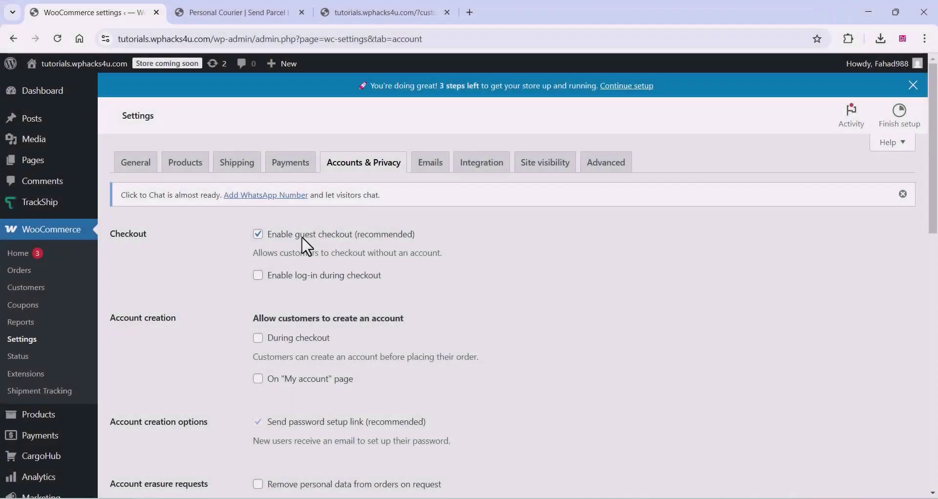
Allow customers to create an account during checkout and on the "My account" page, and save the account settings.
scroll(302, 238, "down", 1)
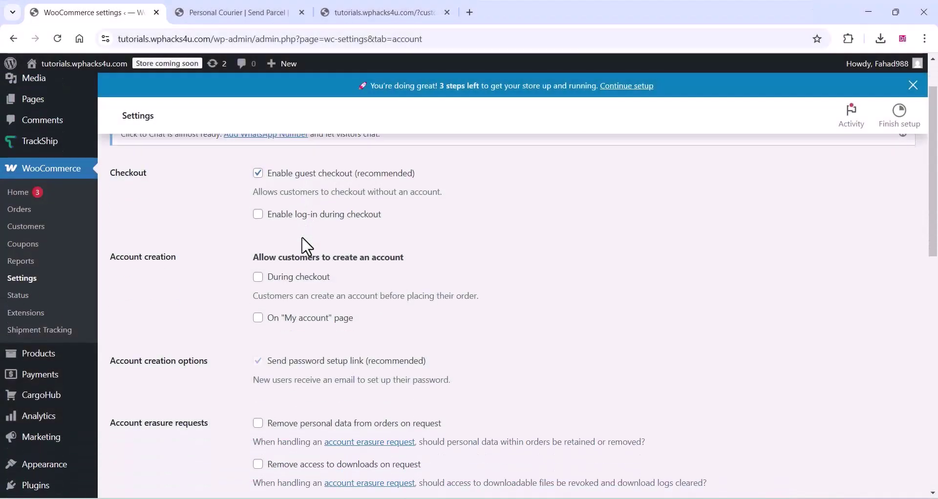
scroll(301, 238, "down", 1)
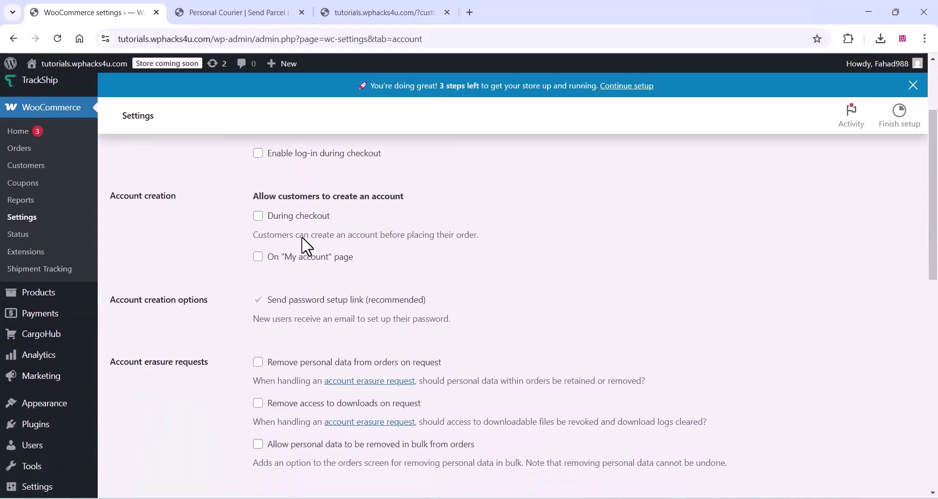
left_click(258, 217)
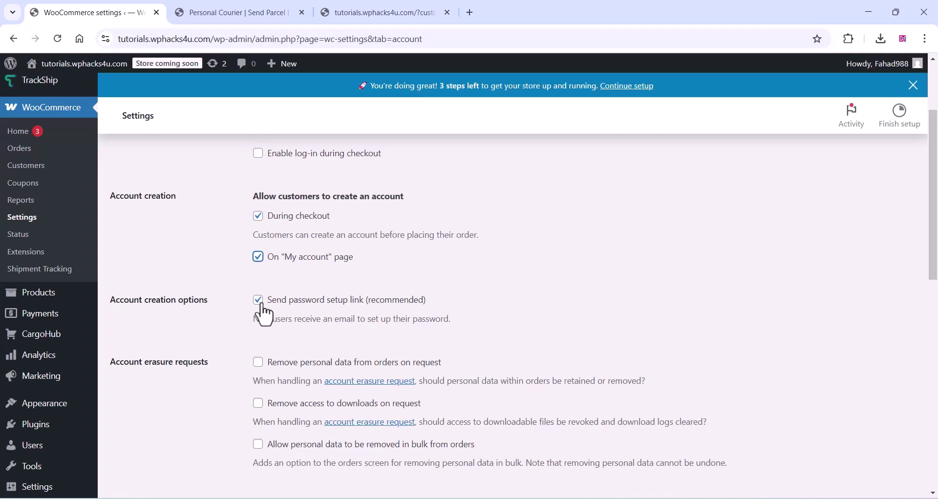
scroll(265, 315, "down", 2)
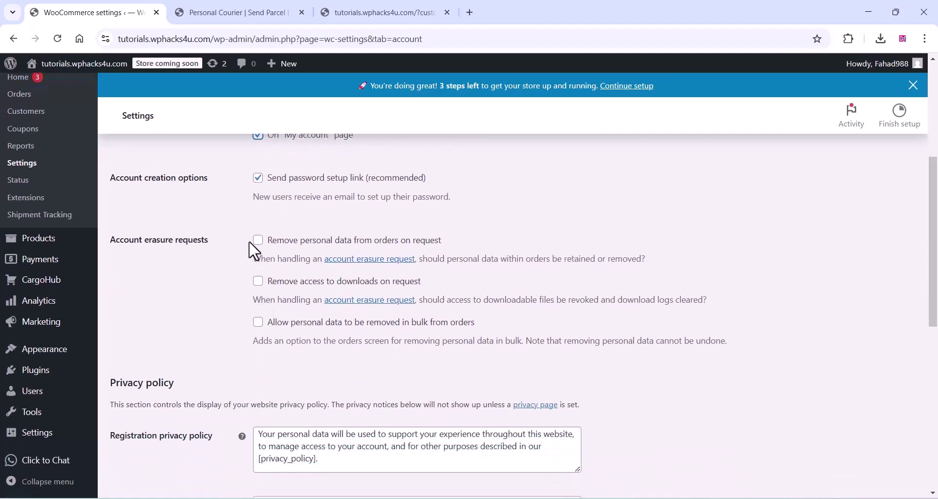
scroll(233, 386, "up", 4)
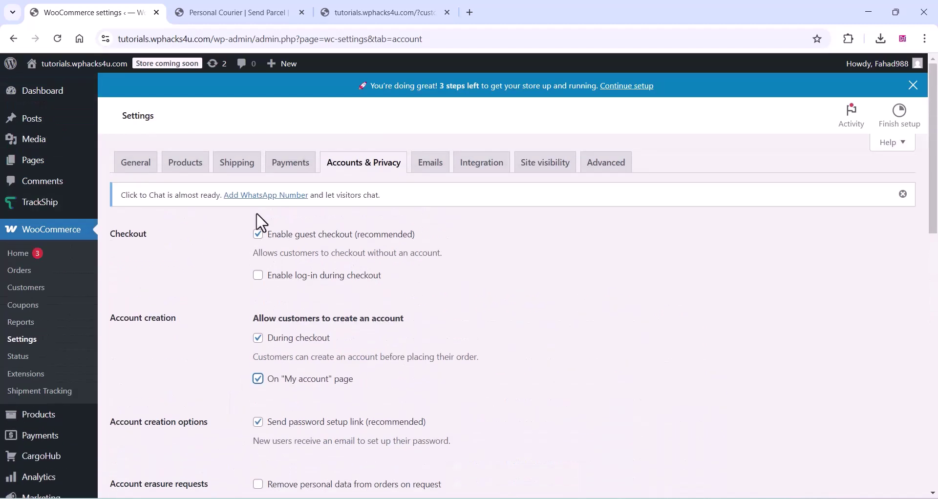
scroll(249, 337, "down", 10)
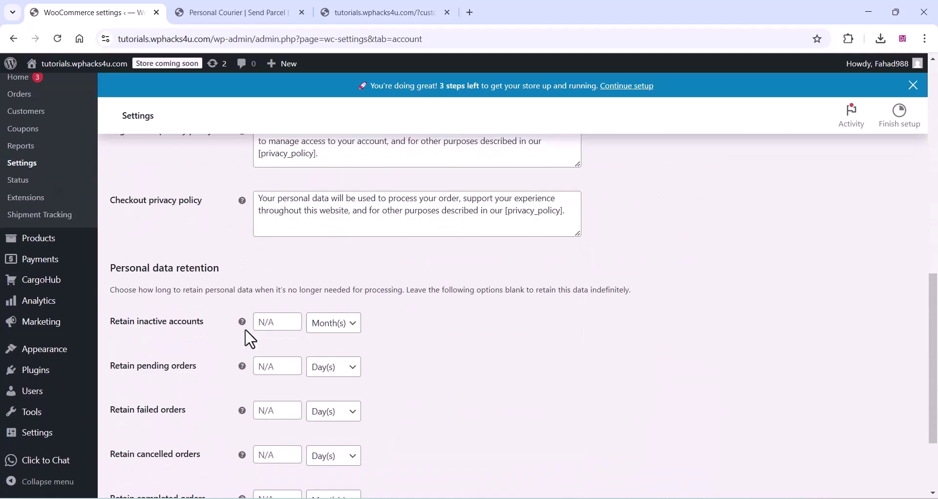
left_click(147, 433)
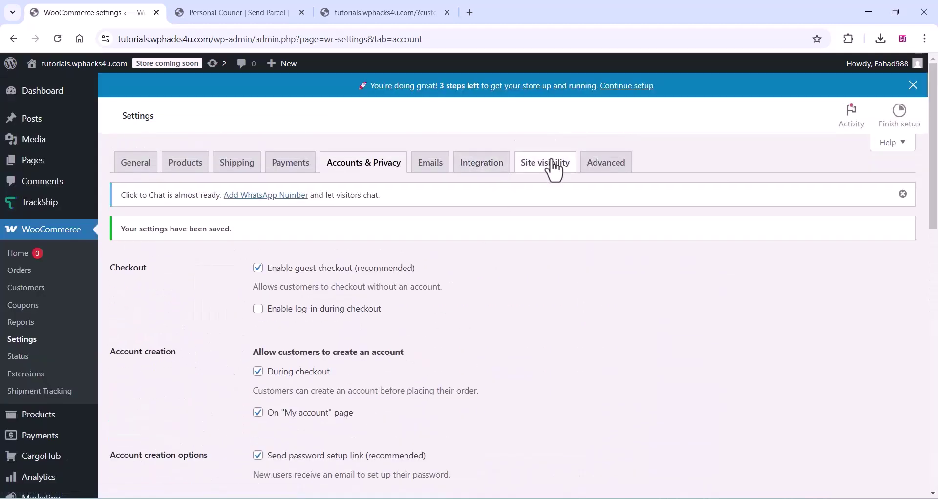
Look through WooCommerce's Emails, Integration, Site visibility and Advanced settings, including the page setup and account endpoints.
left_click(429, 167)
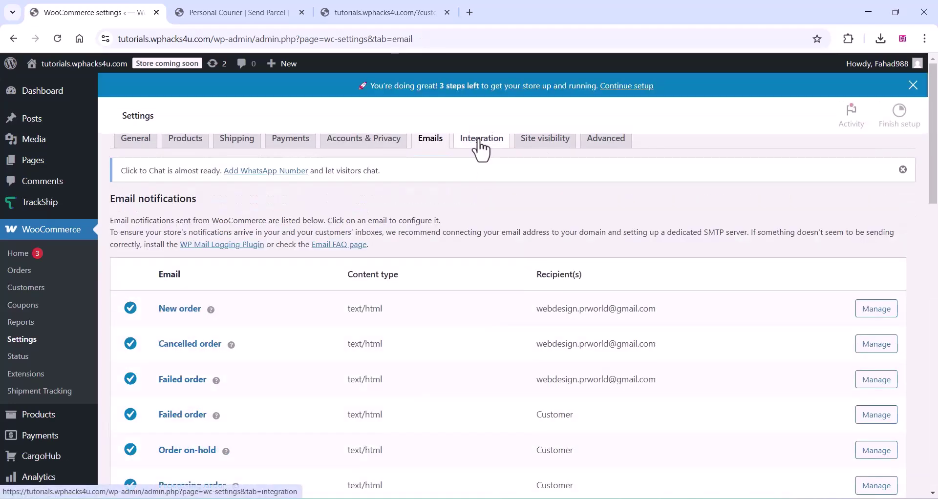
left_click(494, 169)
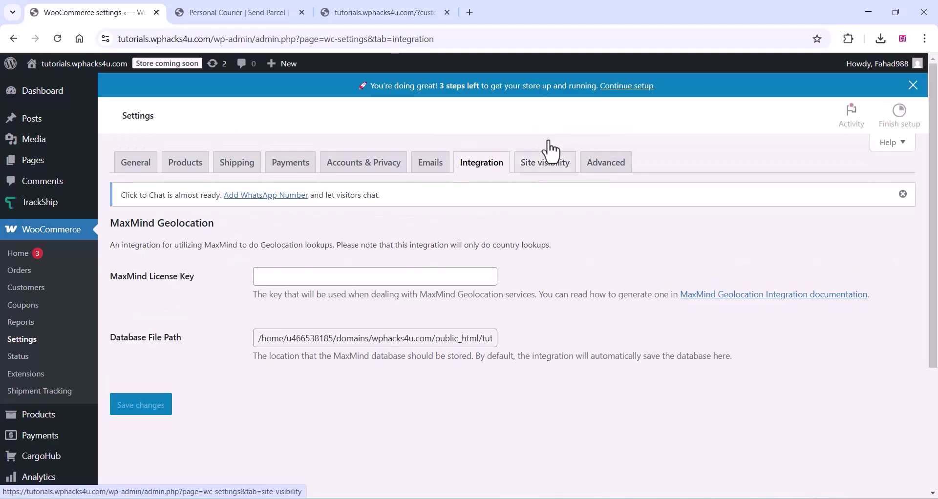
left_click(542, 168)
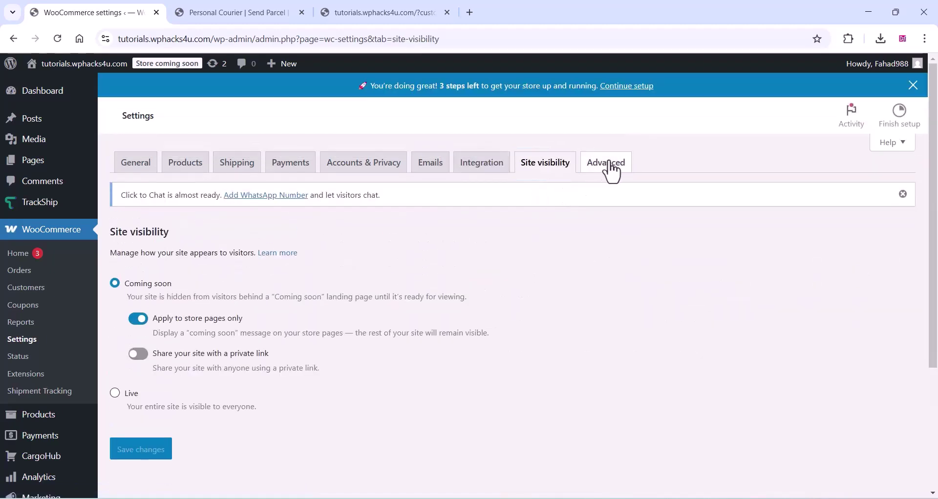
left_click(608, 166)
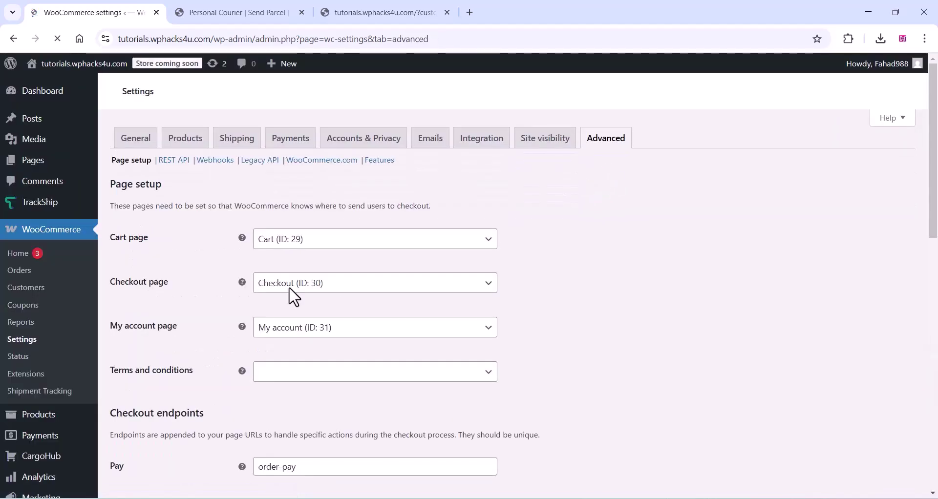
scroll(215, 315, "down", 6)
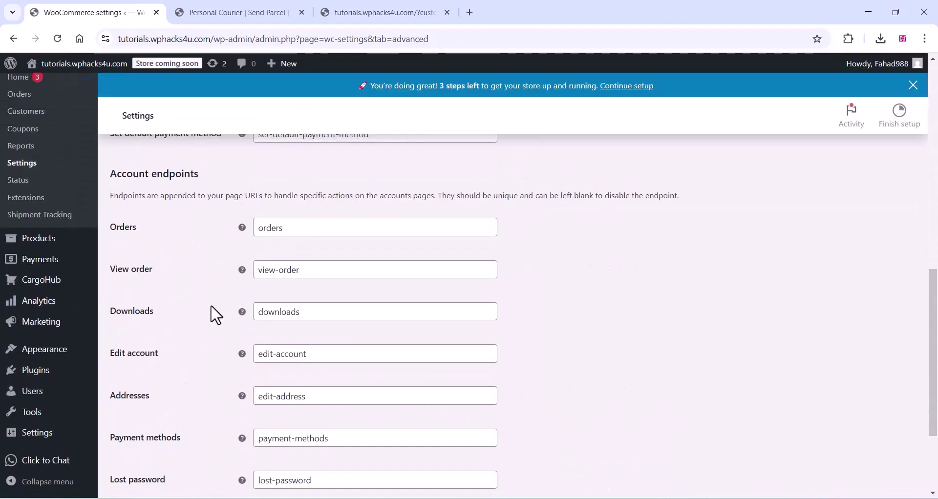
scroll(215, 315, "up", 2)
scroll(215, 315, "up", 5)
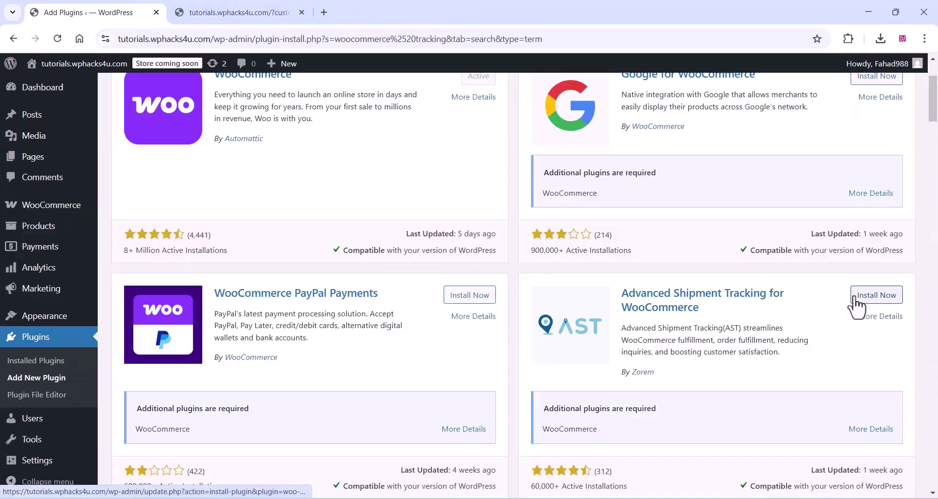
Install the Advanced Shipment Tracking for WooCommerce and TrackShip for WooCommerce plugins.
left_click(854, 298)
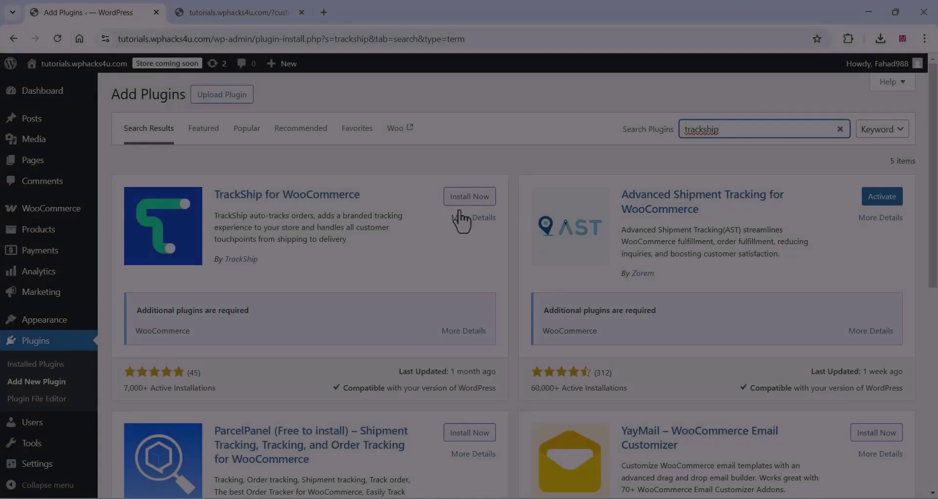
left_click(469, 197)
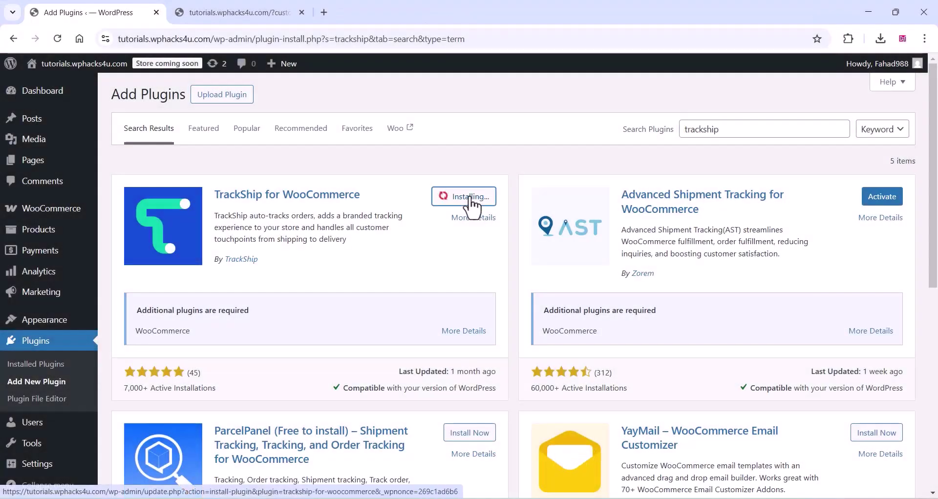
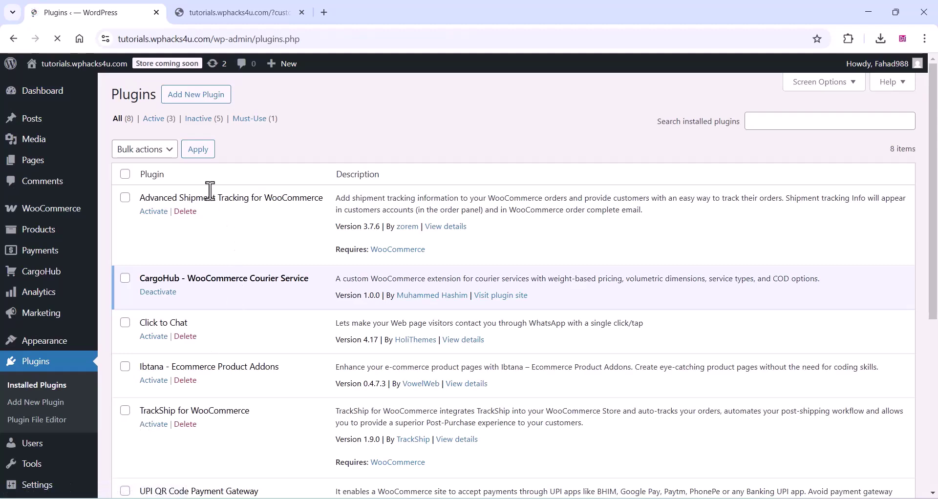
Bulk-activate all inactive plugins except Ibtana - Ecommerce Product Addons, and reload the site's front page to check it.
left_click(205, 119)
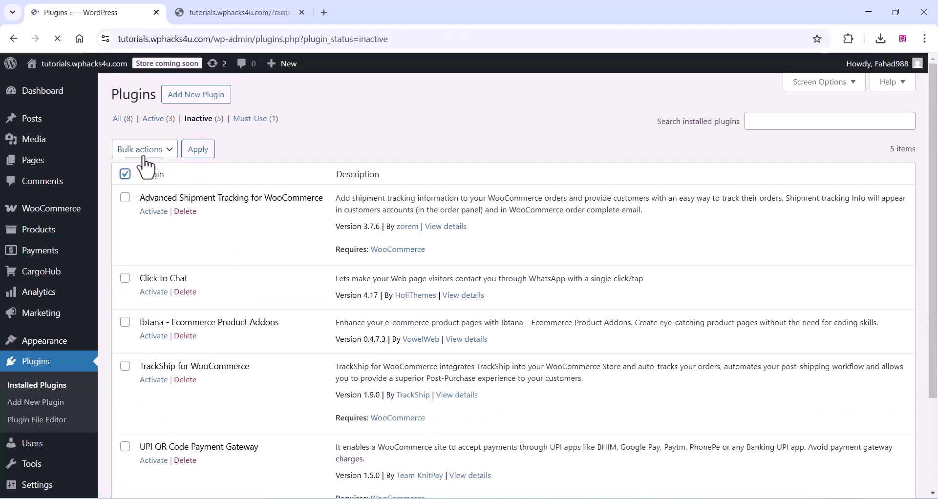
left_click(125, 176)
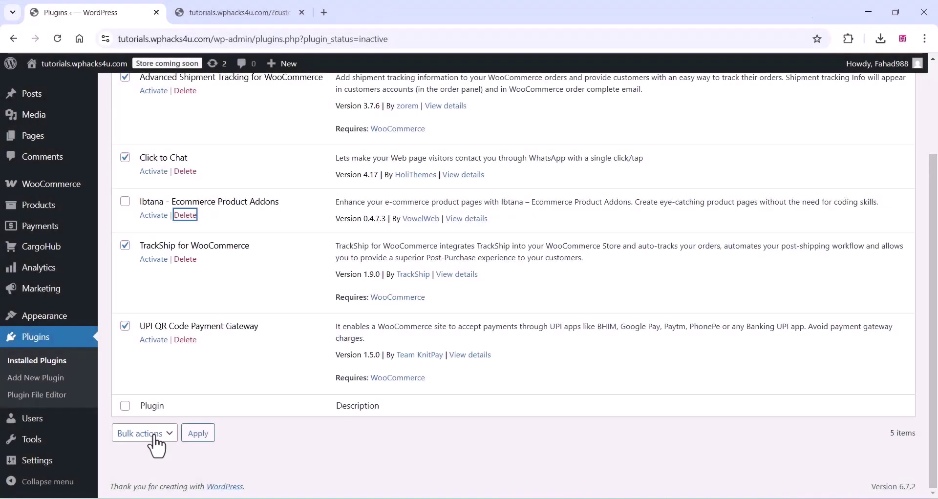
left_click(153, 434)
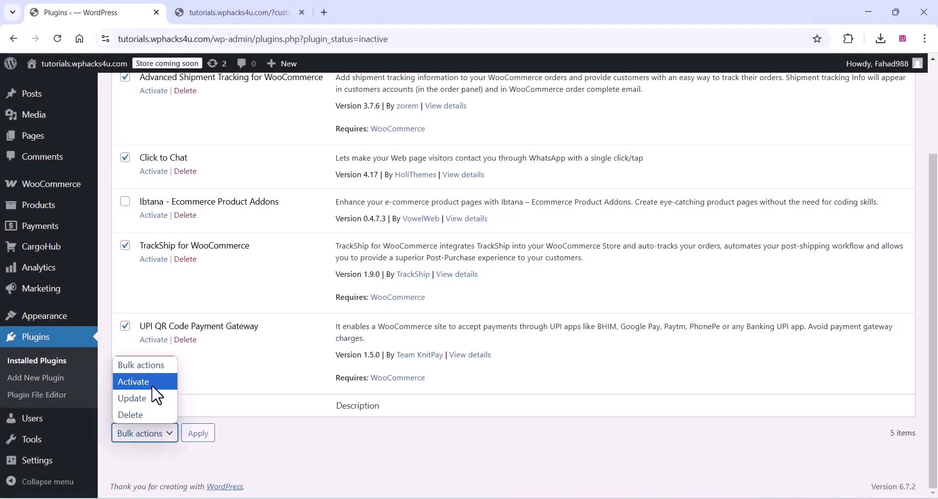
left_click(133, 381)
left_click(198, 433)
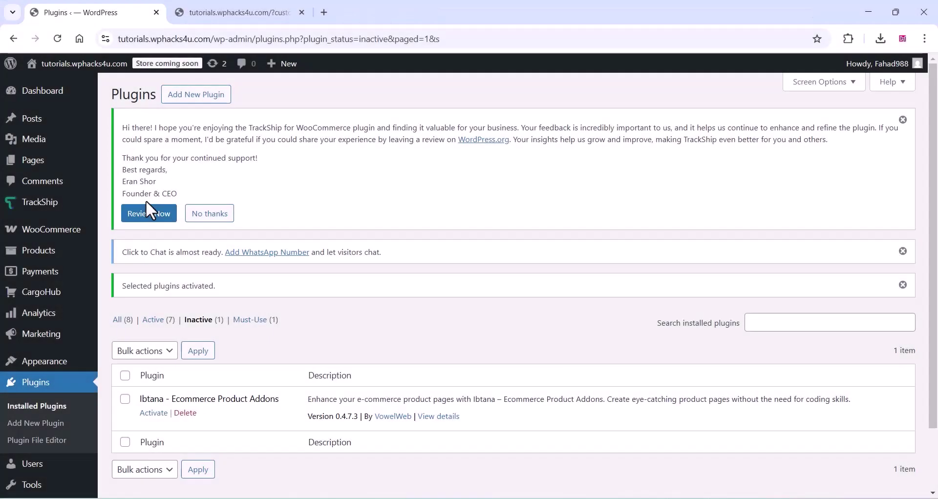
left_click(225, 11)
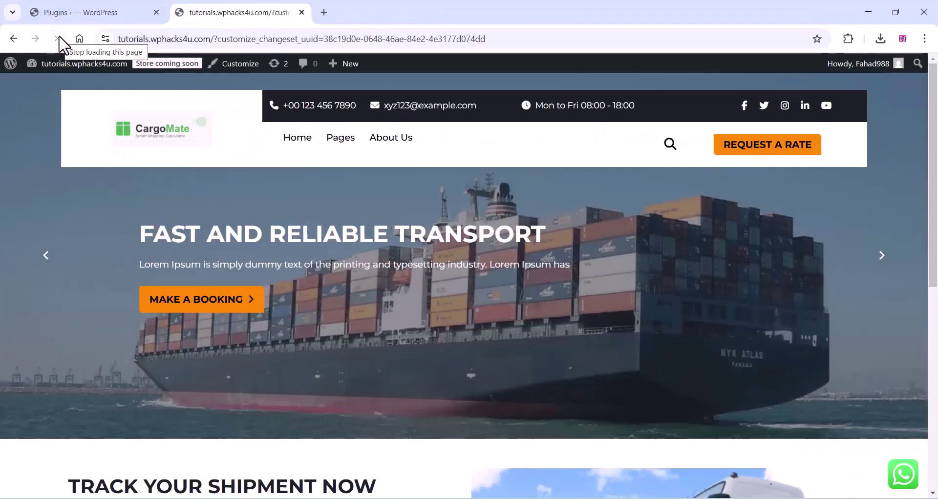
left_click(74, 12)
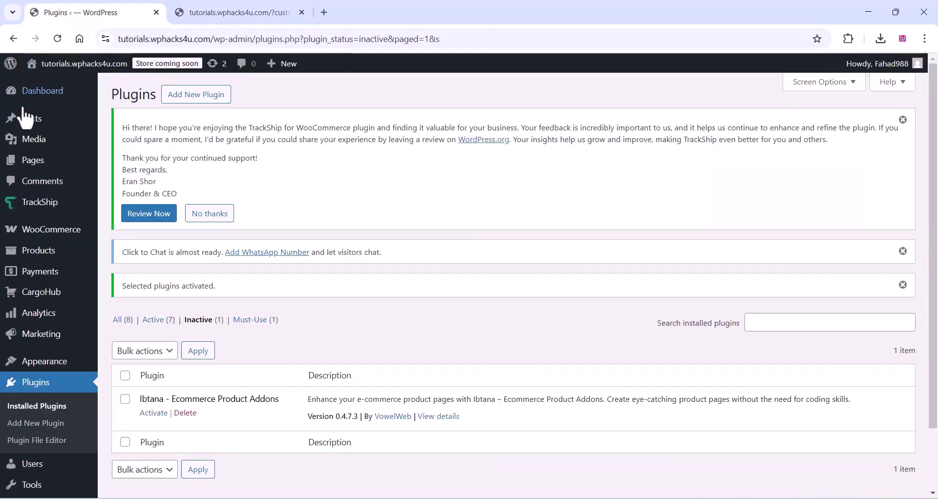
Connect the store to TrackShip, approve its read/write access, and skip the data-sharing opt-in.
left_click(39, 209)
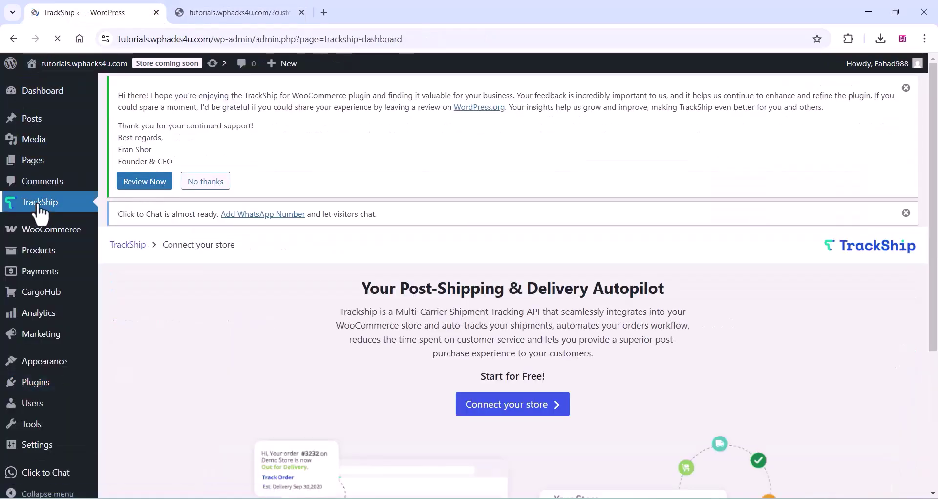
scroll(335, 300, "down", 3)
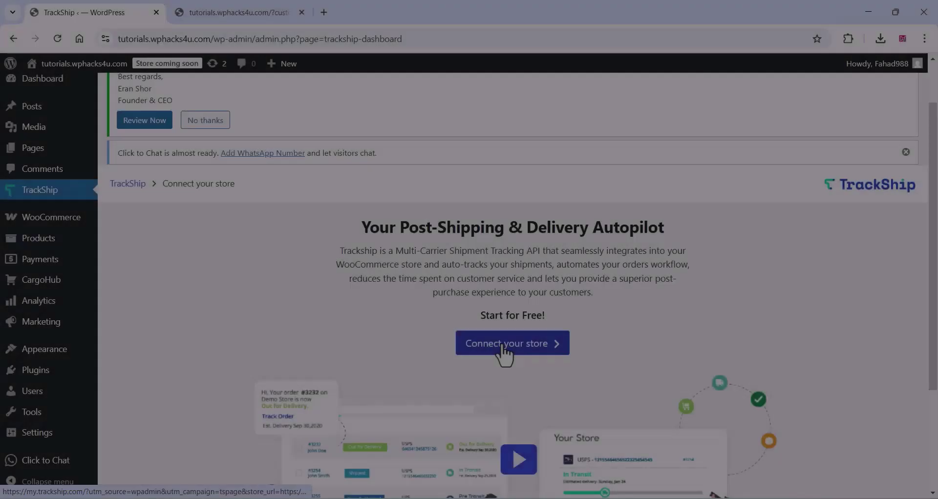
left_click(503, 351)
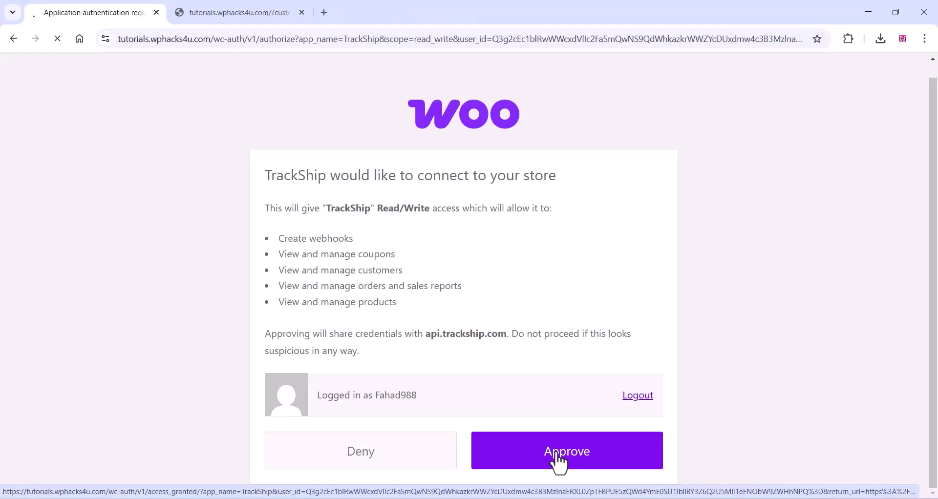
left_click(557, 459)
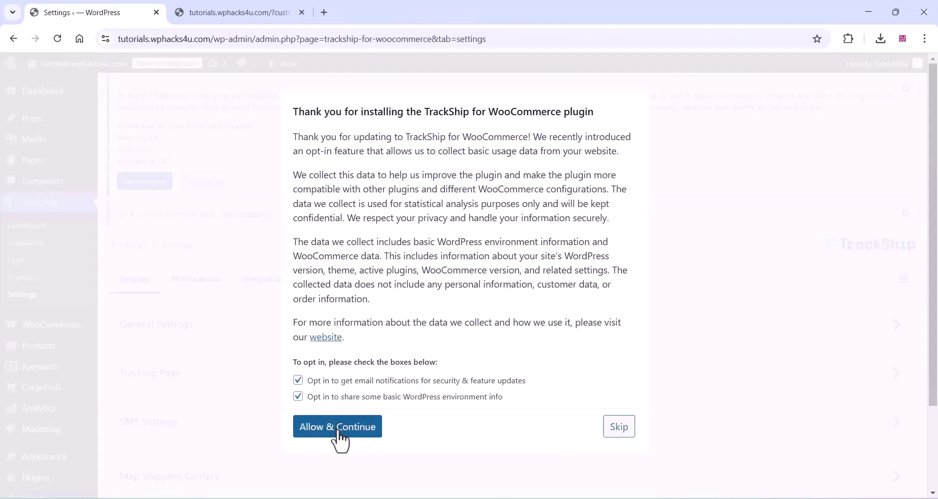
left_click(616, 435)
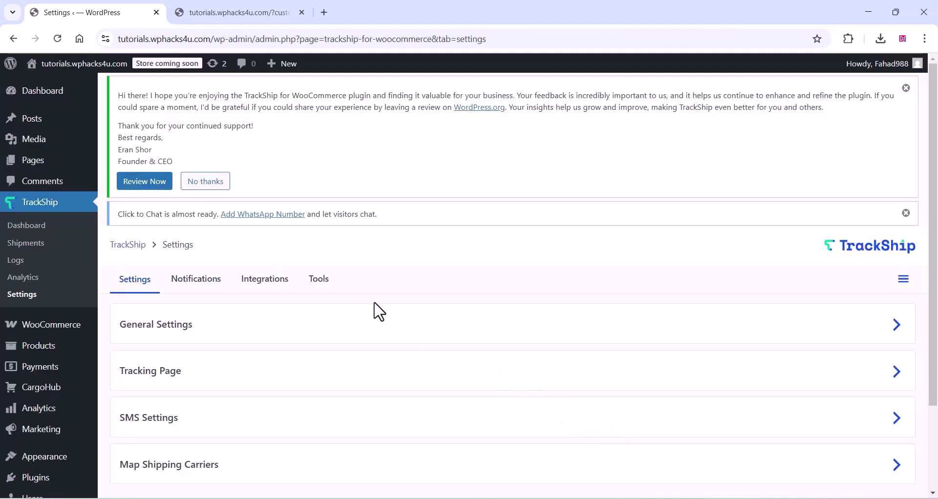
Review TrackShip's general settings, enable its tracking page, and save the tracking page settings.
scroll(440, 300, "down", 2)
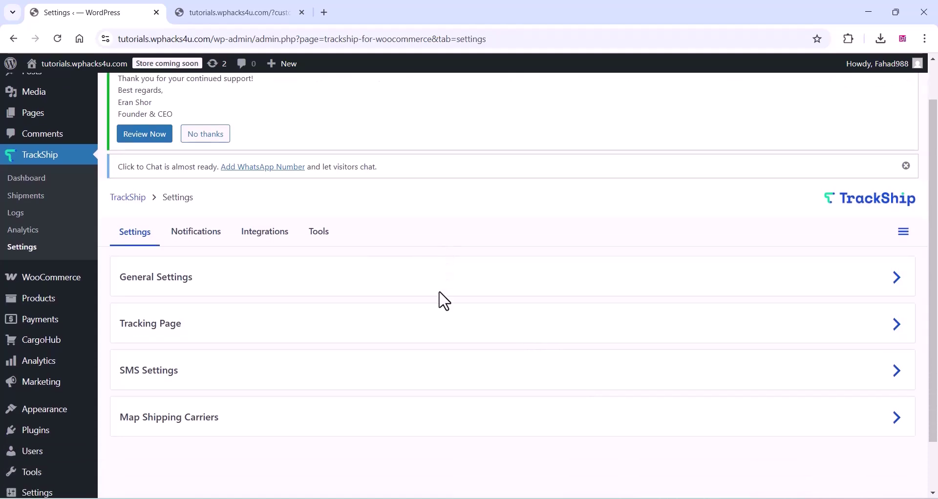
scroll(441, 300, "up", 1)
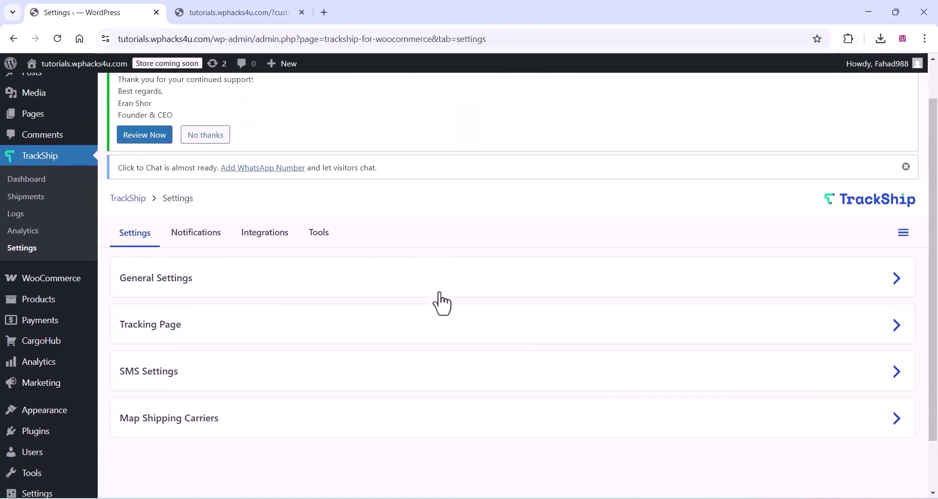
left_click(256, 299)
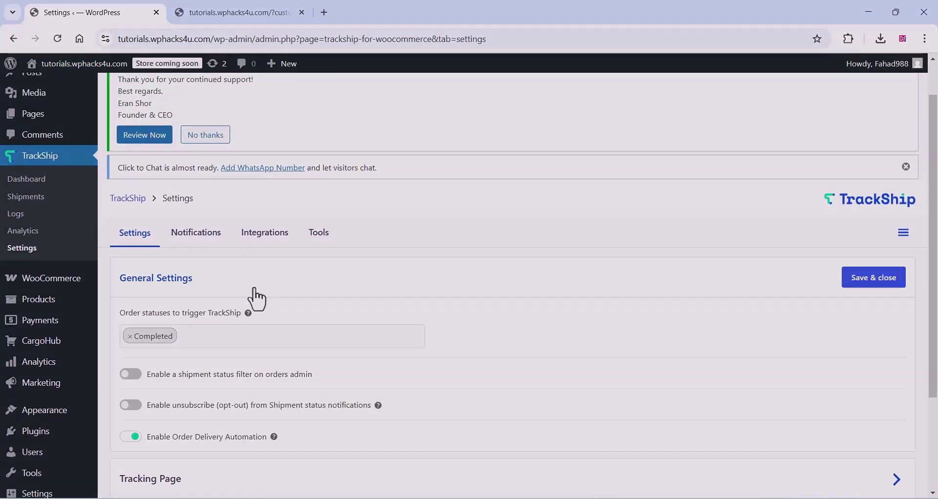
scroll(251, 295, "down", 3)
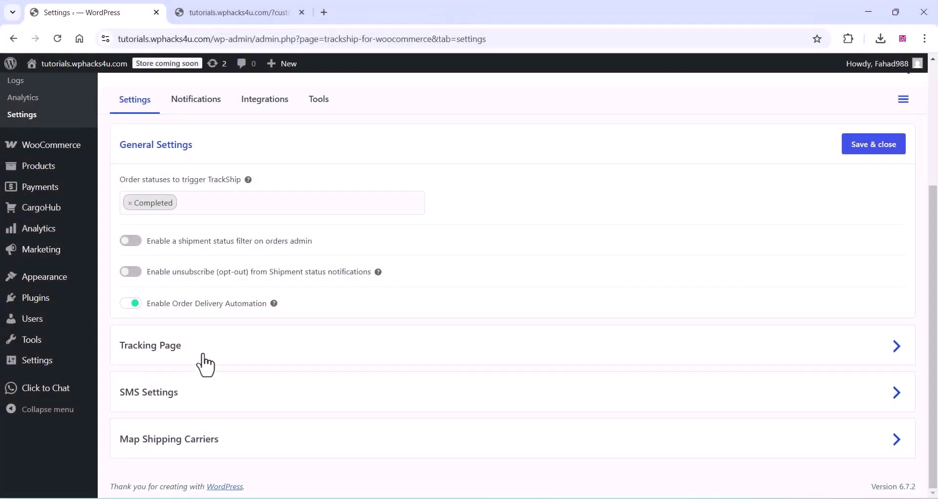
left_click(205, 364)
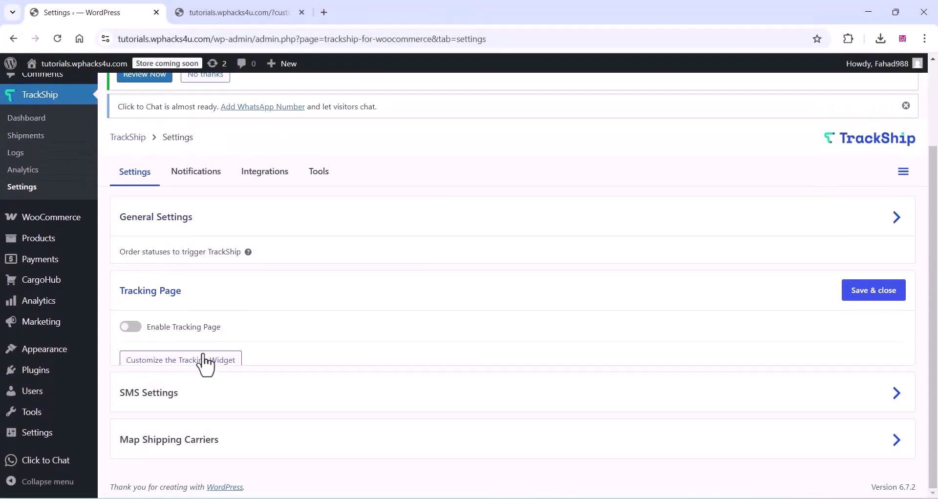
left_click(140, 302)
scroll(141, 310, "down", 1)
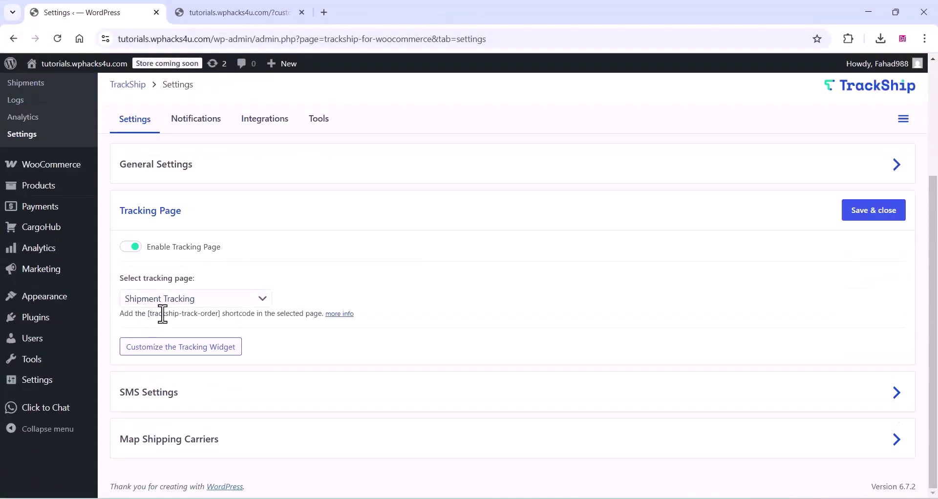
left_click(872, 220)
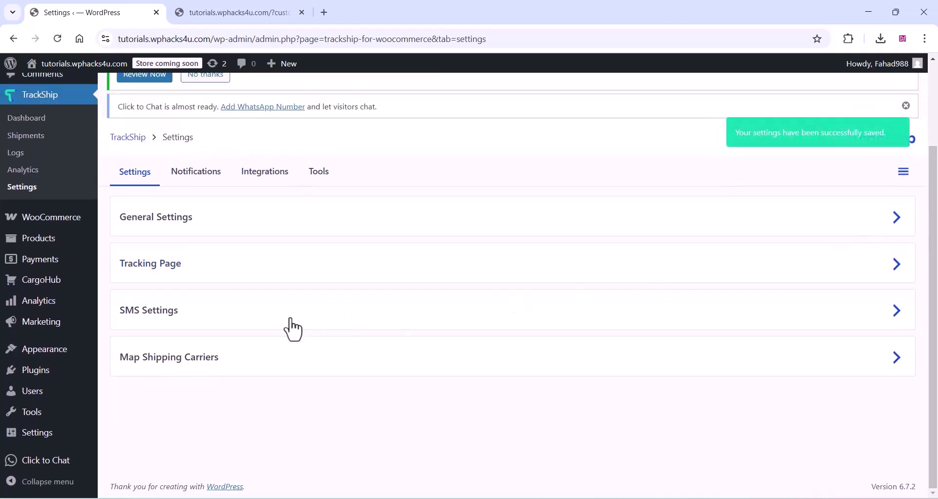
Look over TrackShip's SMS gateway options and the shipping carrier mapping settings.
left_click(292, 328)
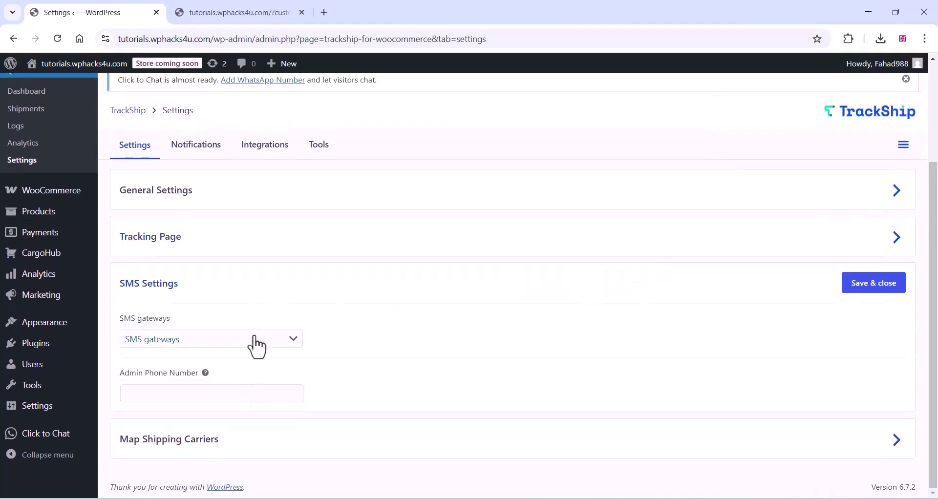
left_click(256, 341)
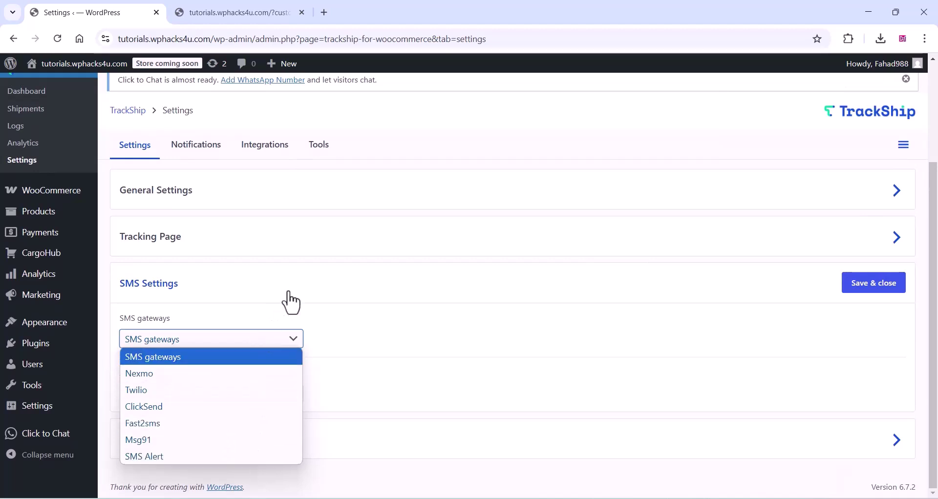
left_click(647, 295)
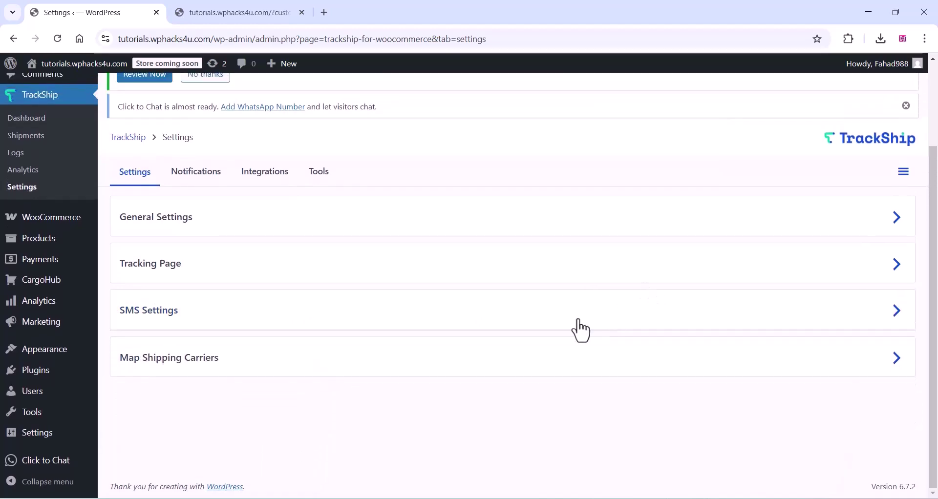
left_click(416, 367)
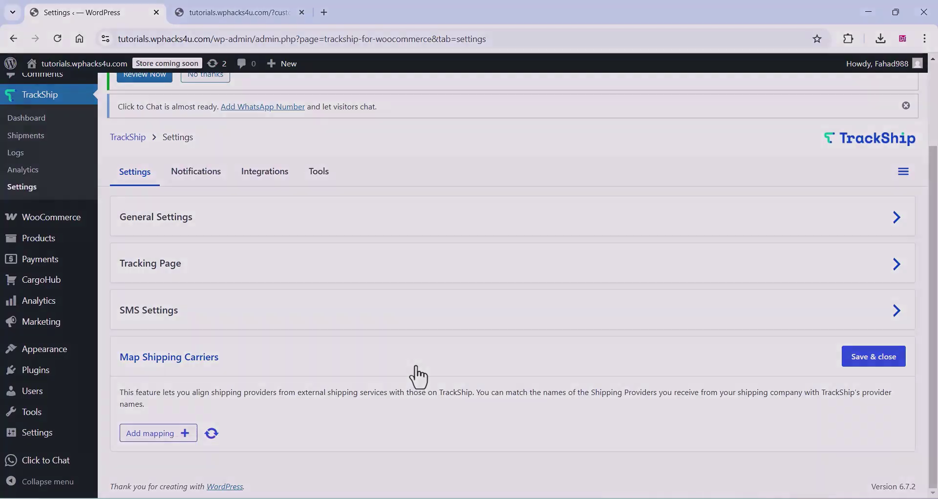
Enable TrackShip's In Transit email notification, and look over the remaining notifications, integrations and tools.
left_click(196, 172)
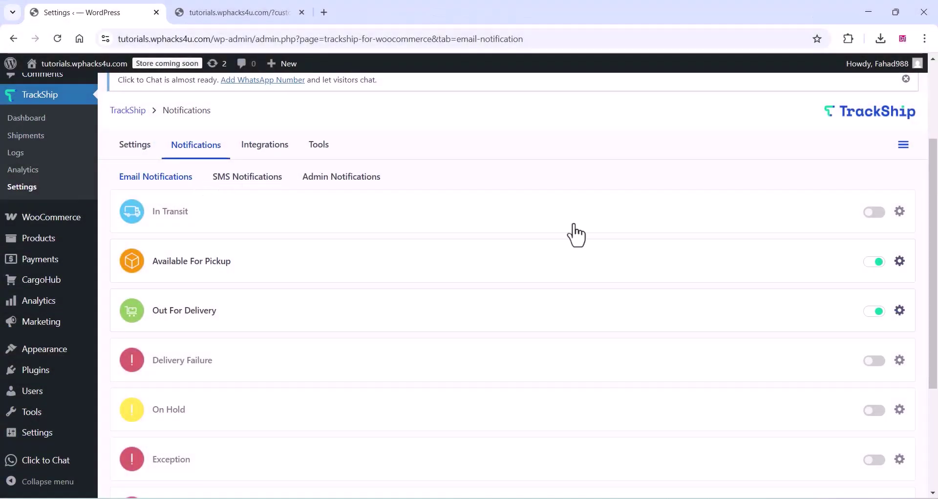
left_click(874, 212)
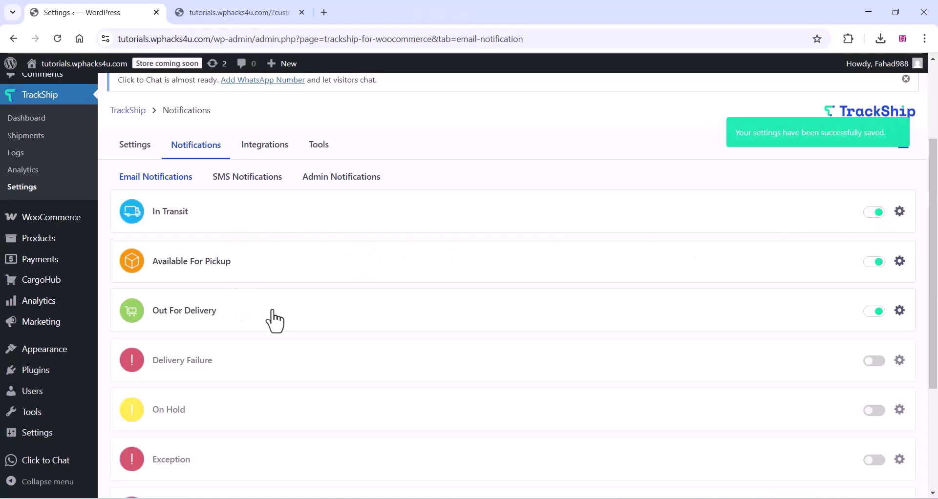
scroll(317, 341, "down", 4)
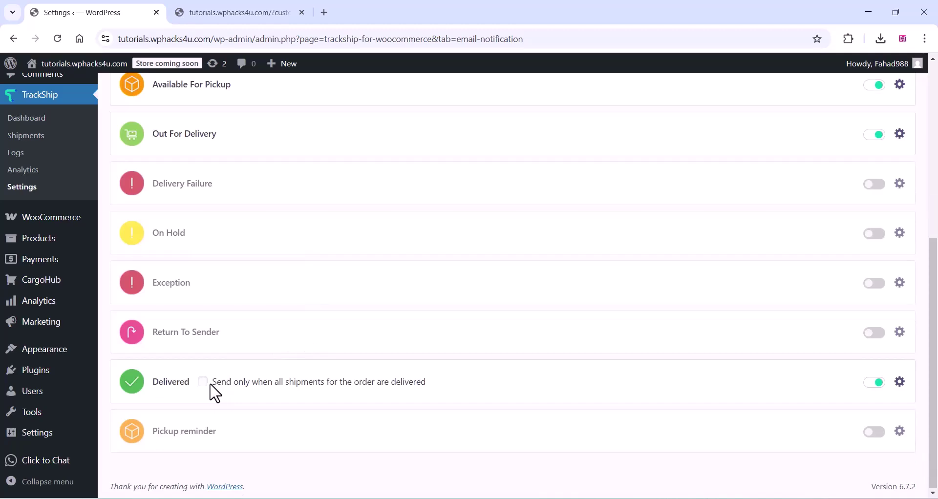
scroll(307, 366, "up", 7)
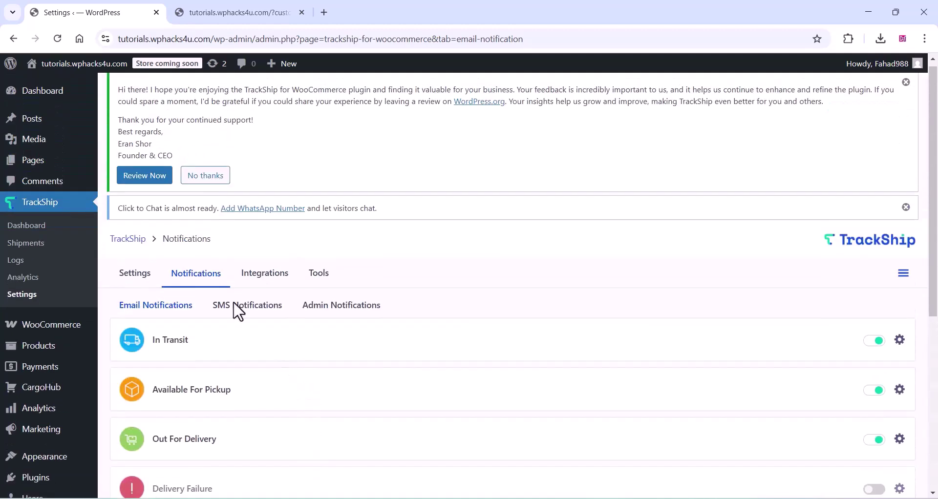
left_click(259, 279)
left_click(315, 287)
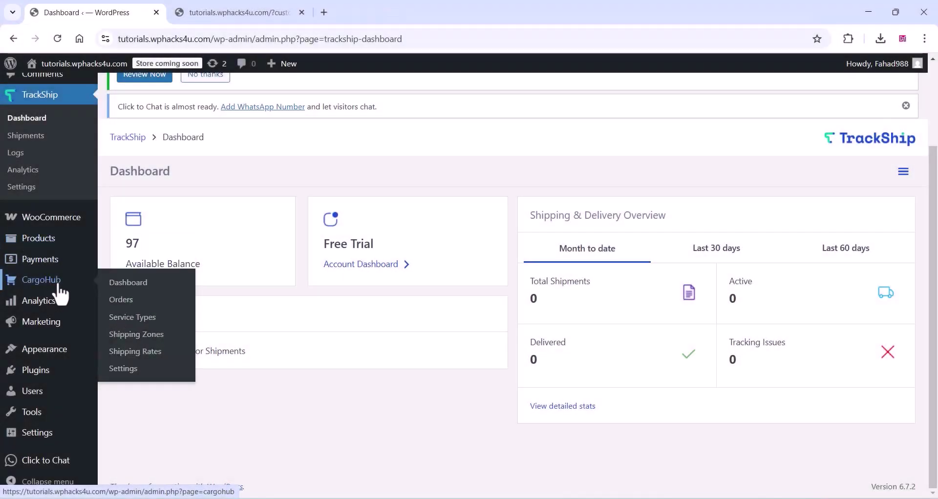
Set the maximum allowed weight for courier products to 50 kg in the CargoHub general settings.
left_click(126, 373)
scroll(138, 285, "down", 4)
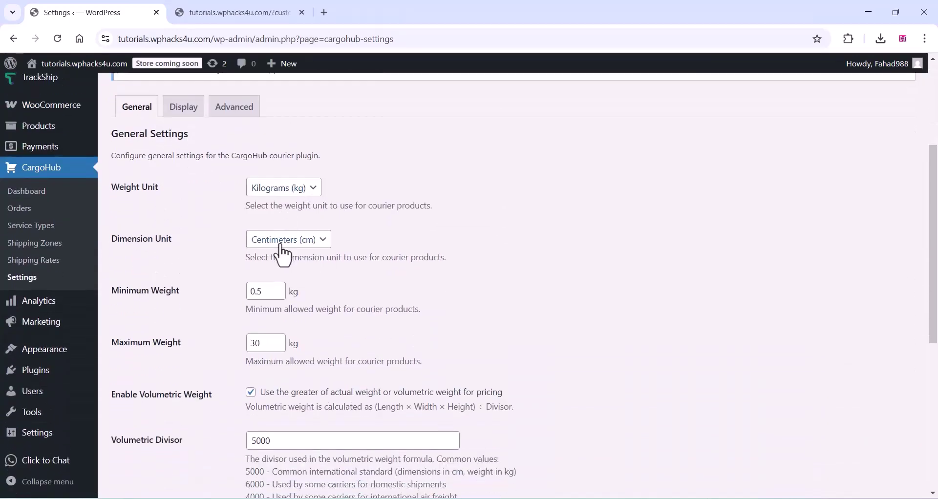
double_click(261, 343)
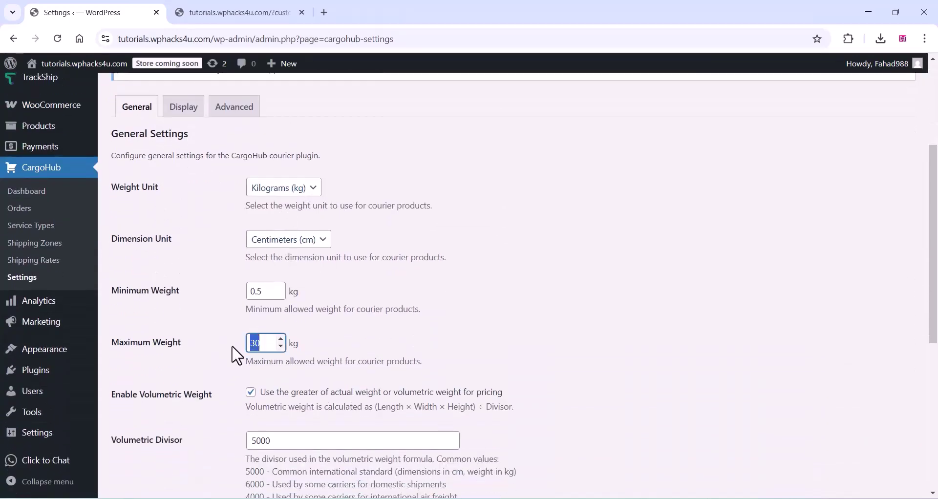
type("5")
left_click(390, 344)
Set the COD fee percentage to 25% and save the CargoHub general settings.
scroll(237, 325, "down", 4)
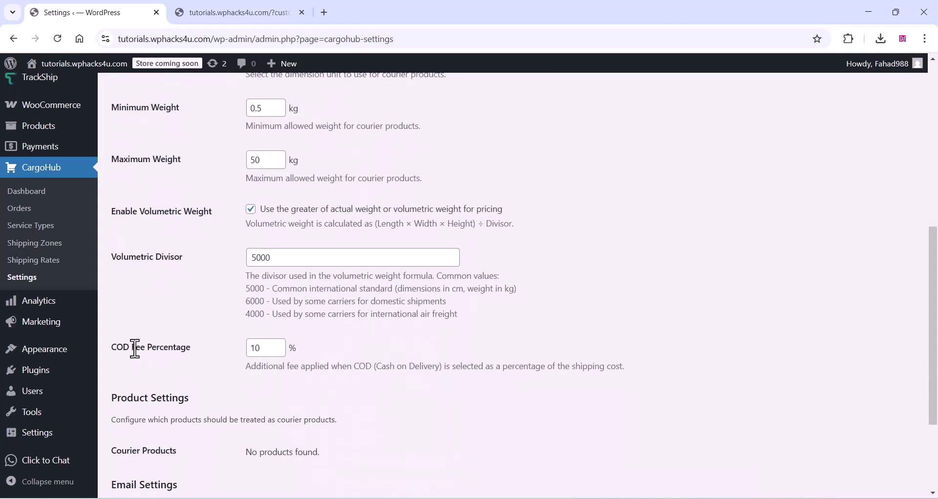
left_click(258, 349)
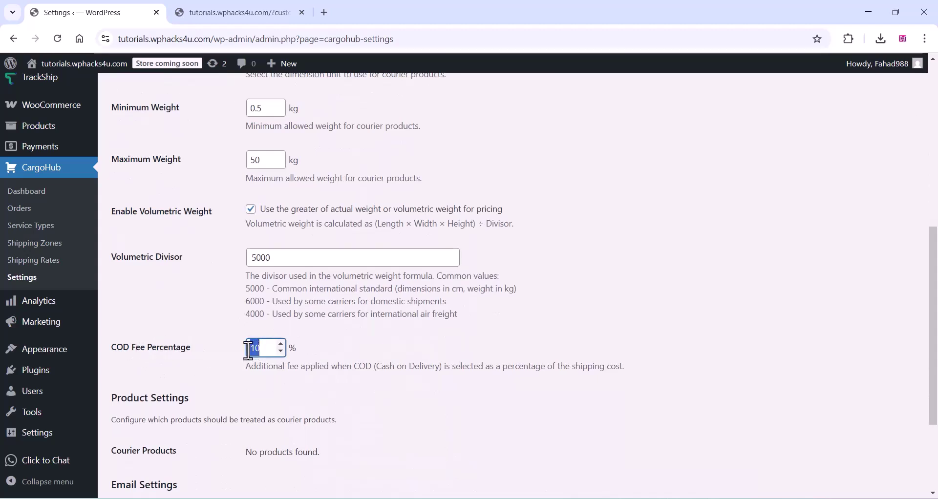
type("25")
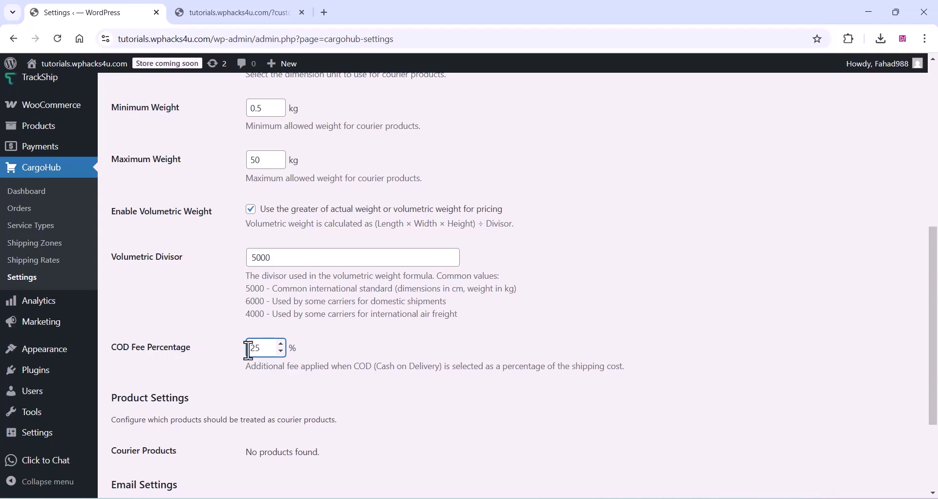
left_click(230, 374)
scroll(226, 373, "down", 3)
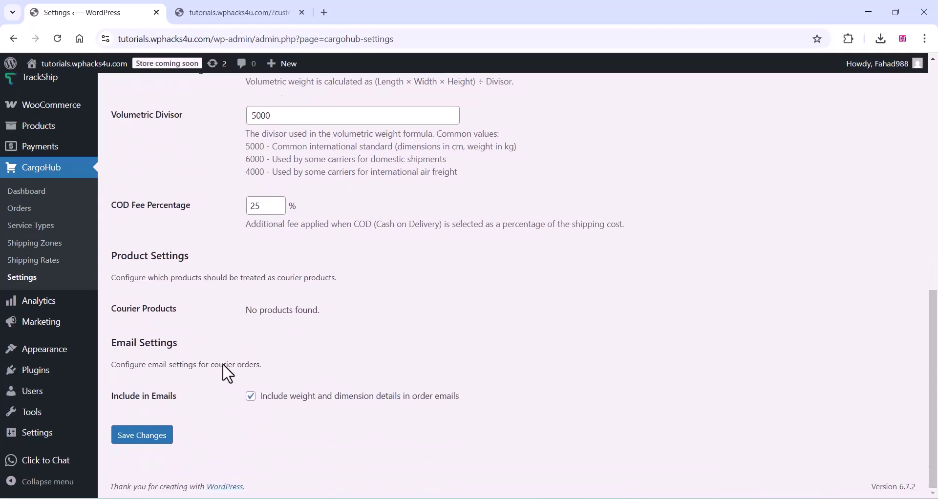
left_click(128, 442)
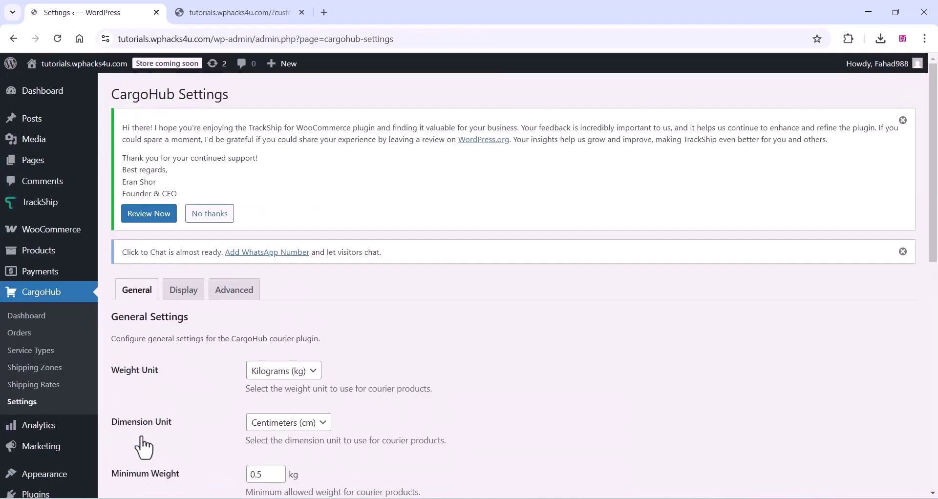
Look over CargoHub's display and advanced settings, the orders page and the delivery service types.
left_click(184, 293)
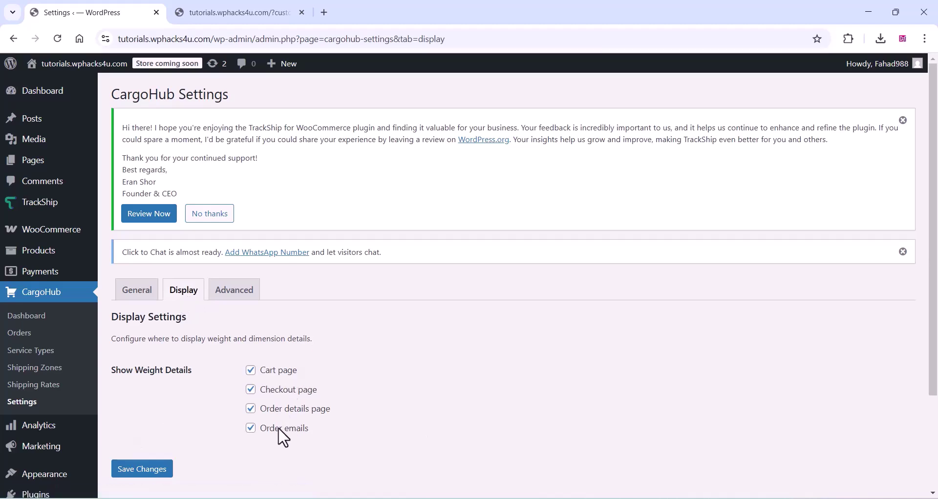
left_click(236, 294)
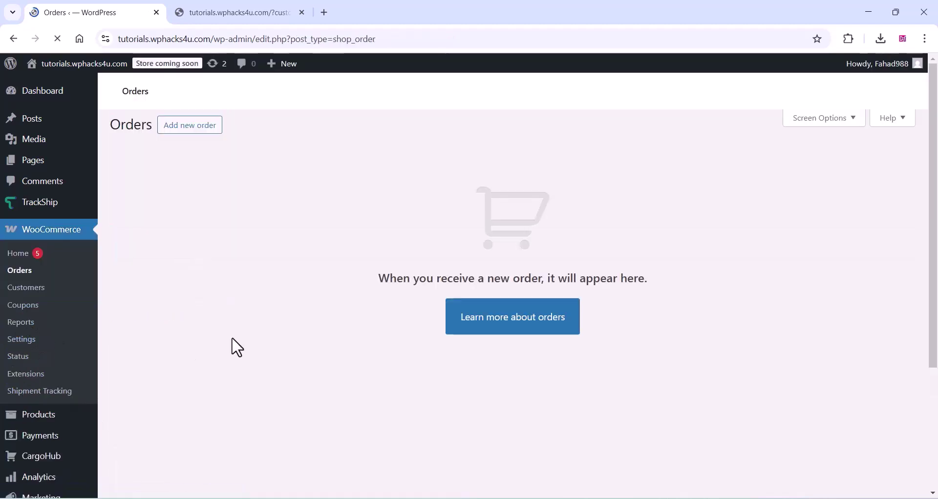
scroll(46, 354, "down", 3)
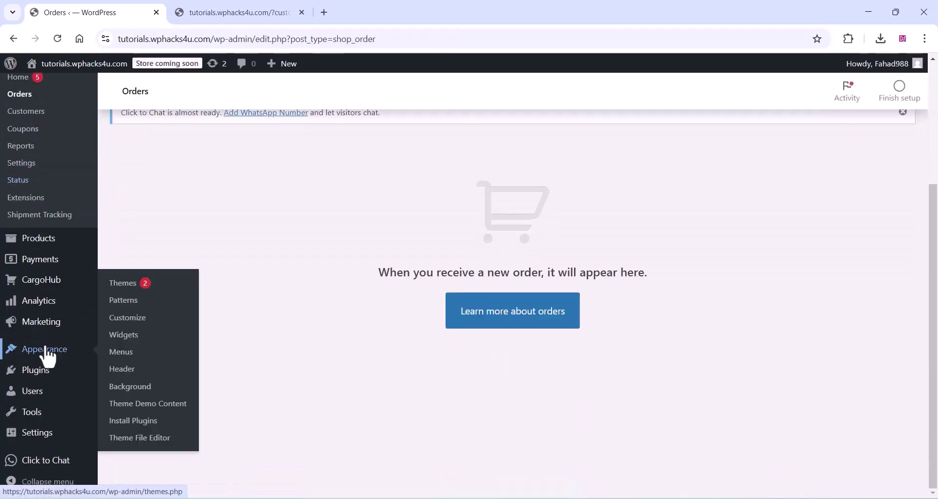
mouse_move(45, 283)
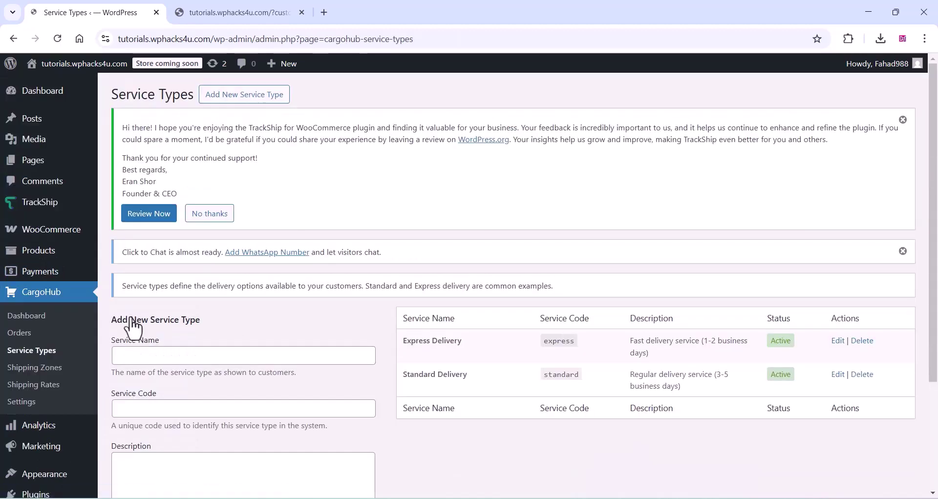
scroll(133, 328, "down", 1)
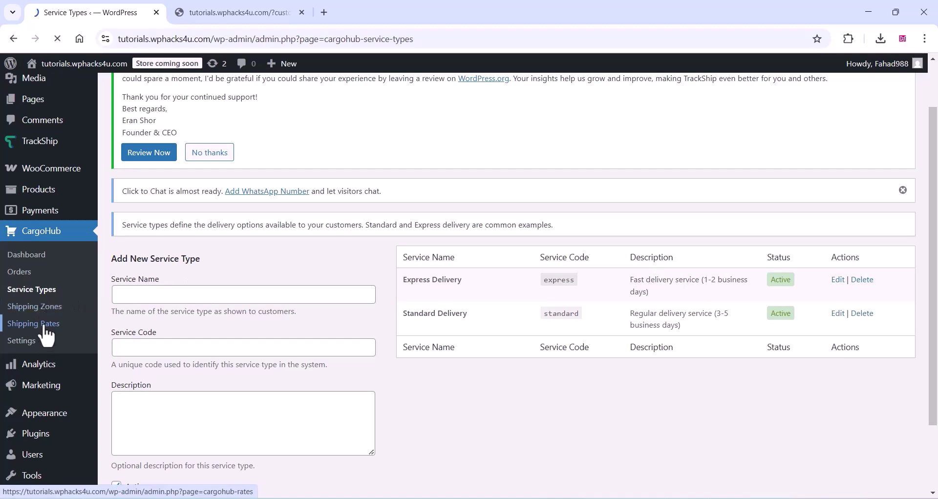
Review the weight ranges and prices of the domestic Express Delivery rates in CargoHub's shipping rates.
scroll(471, 332, "down", 3)
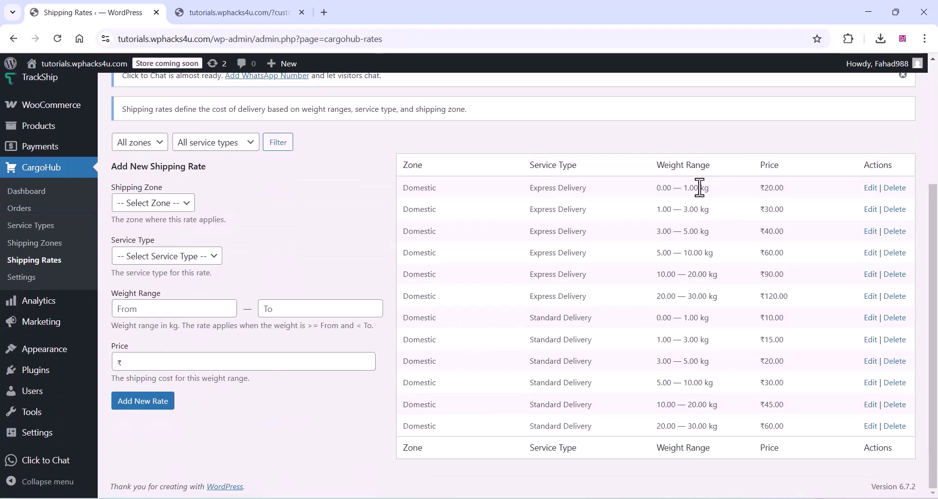
left_click_drag(727, 190, 661, 190)
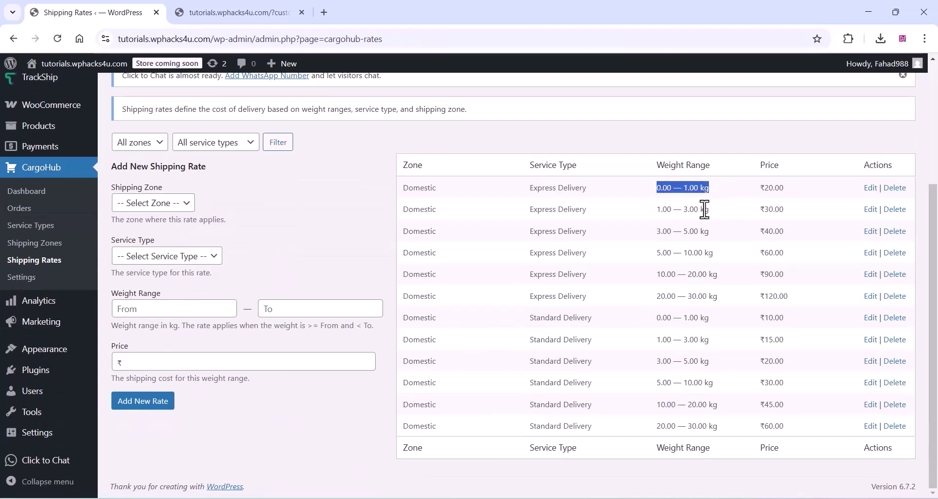
left_click_drag(804, 191, 807, 215)
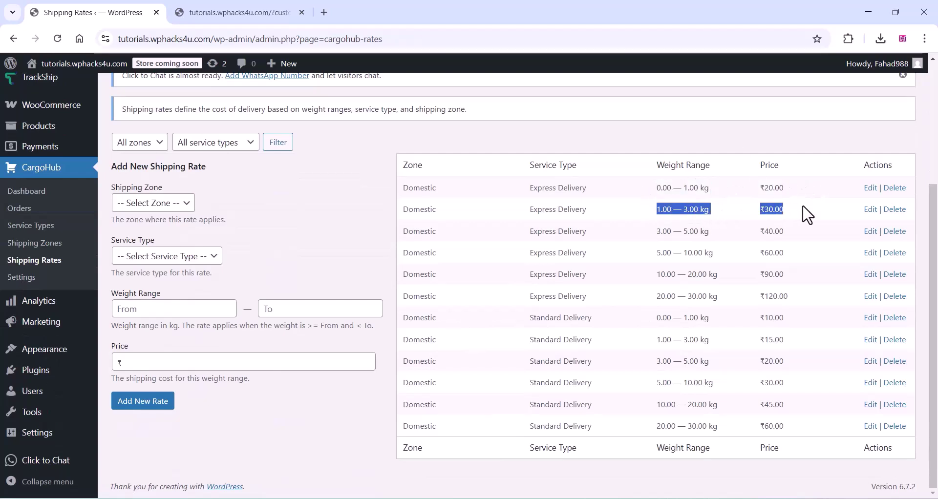
left_click_drag(656, 232, 799, 240)
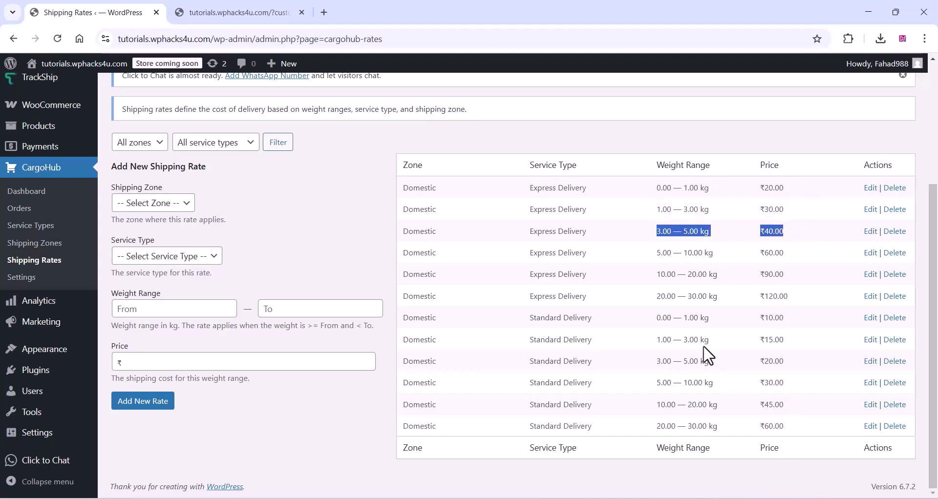
left_click(682, 231)
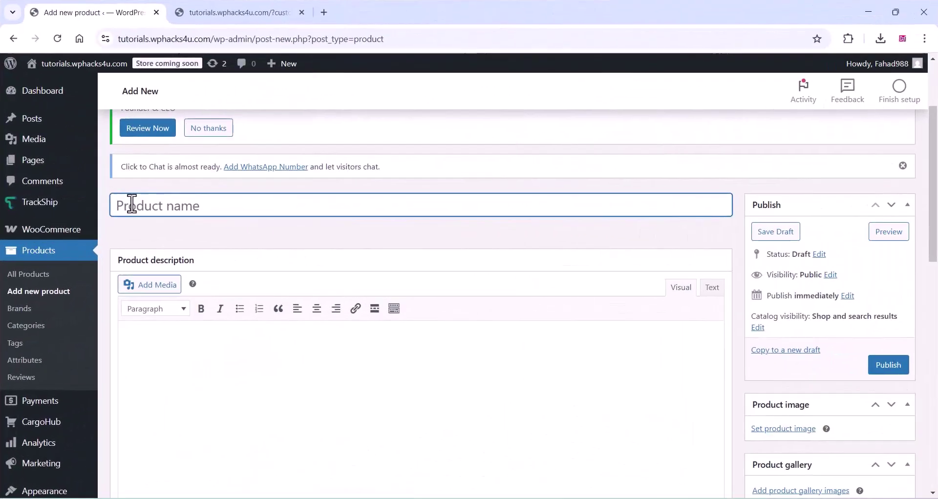
Paste the product name and the Personal Courier Service description into a new WooCommerce product.
right_click(132, 204)
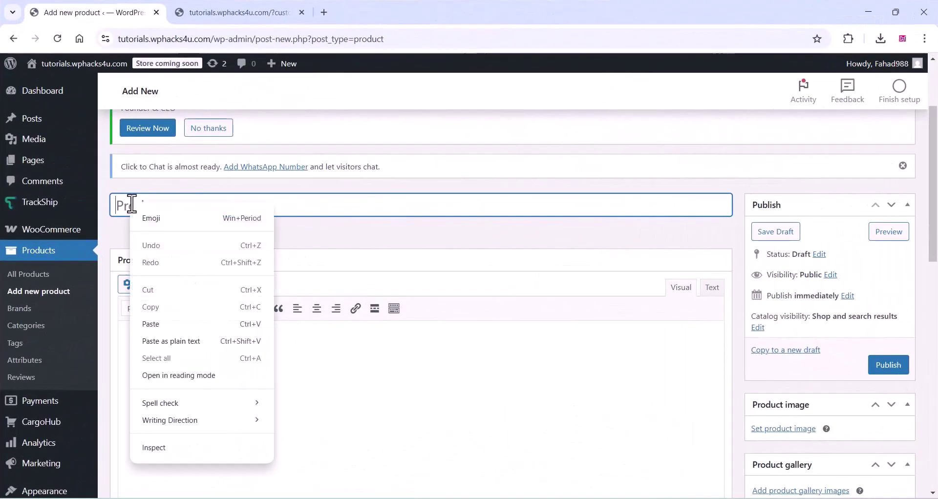
left_click(152, 324)
scroll(169, 340, "down", 3)
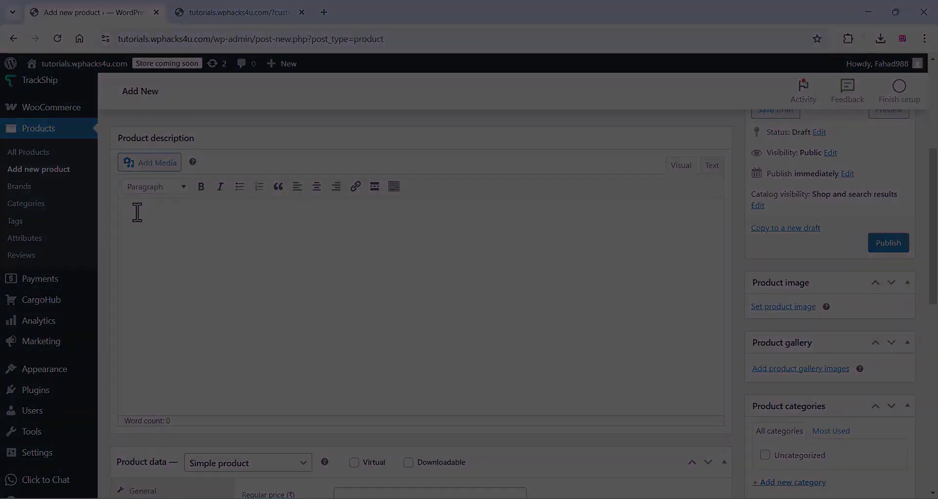
right_click(161, 223)
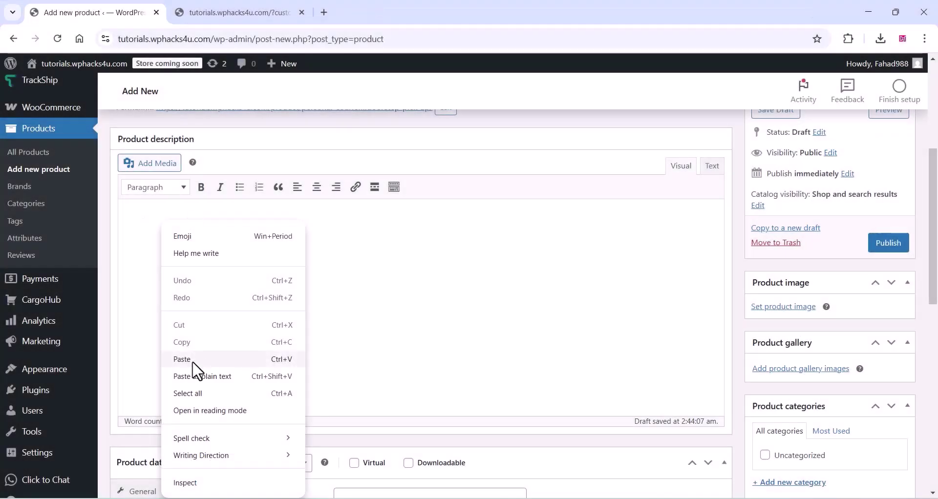
left_click(183, 359)
Move the description's second paragraph, starting "With transparent pricing", into the product short description.
left_click_drag(313, 349, 144, 315)
key("ctrl+c")
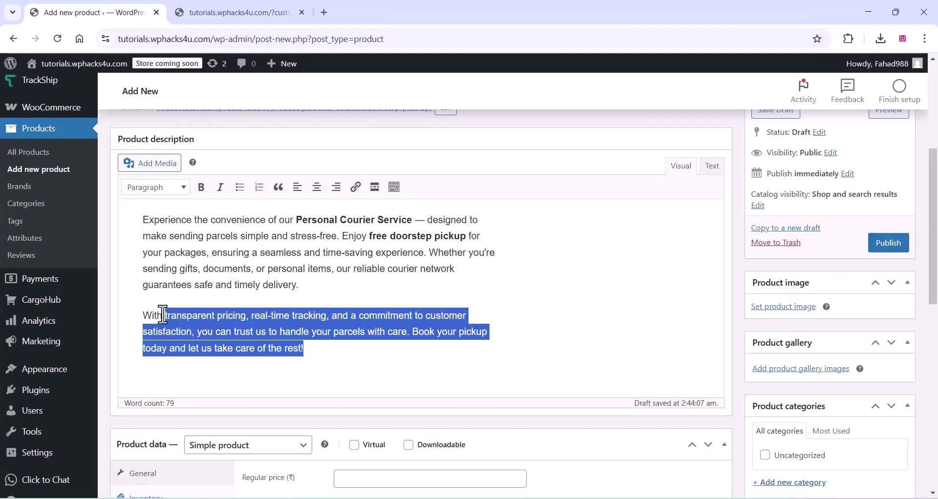
right_click(167, 320)
left_click(209, 78)
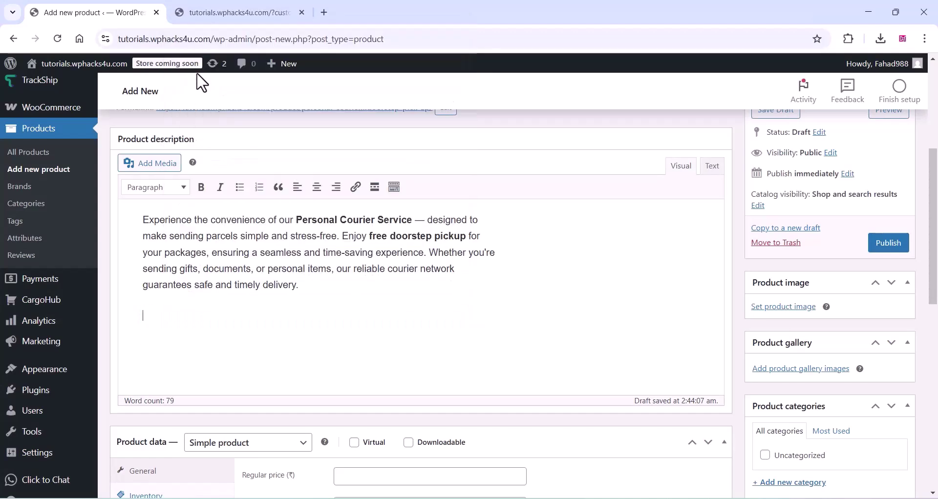
scroll(209, 293, "down", 6)
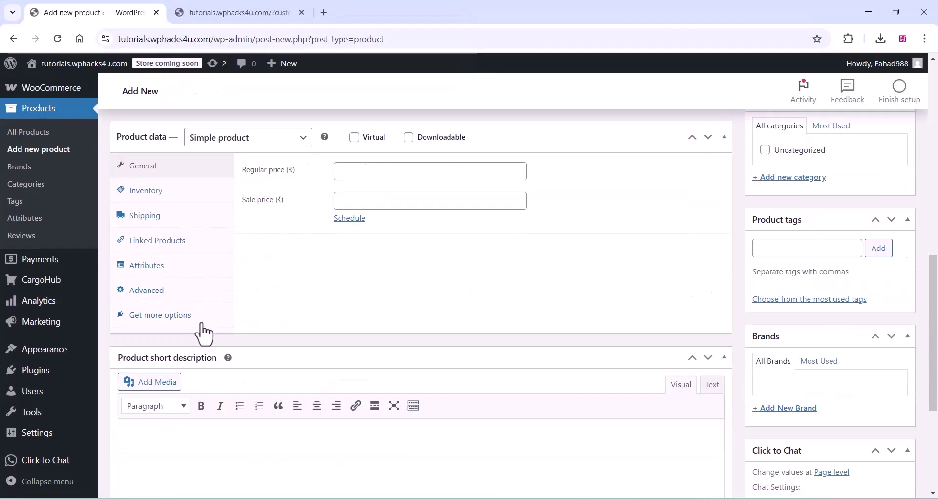
right_click(137, 438)
right_click(167, 450)
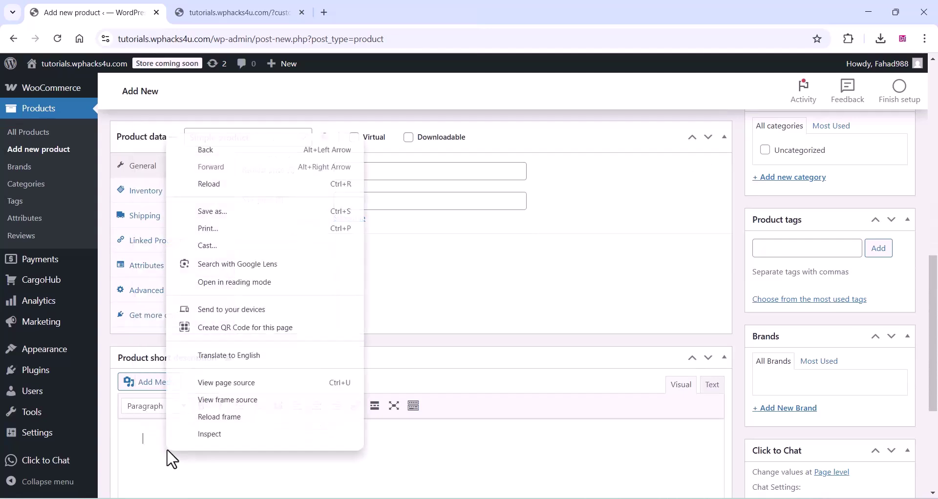
right_click(152, 441)
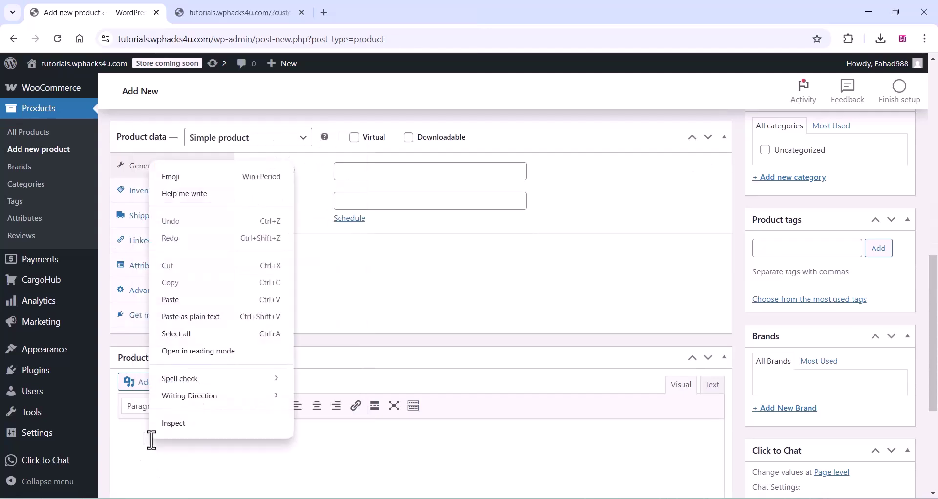
left_click(181, 304)
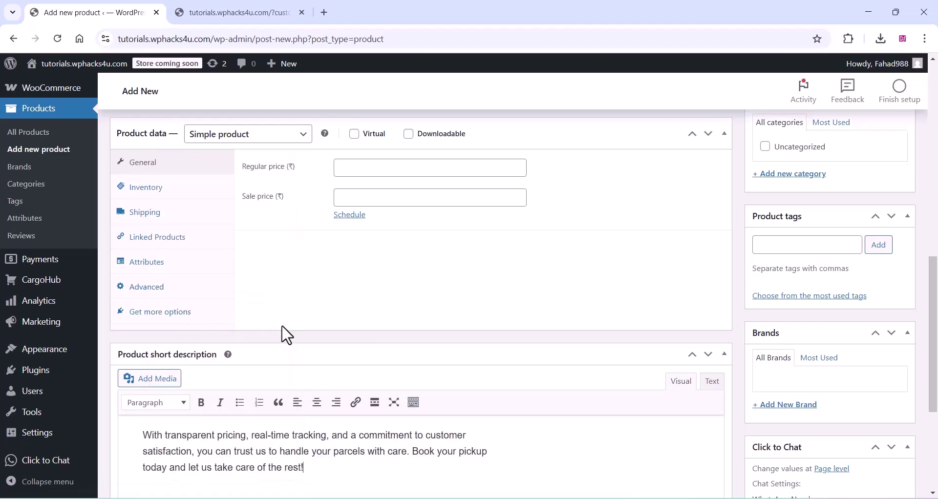
Set the product's regular price to 20 and use the express delivery van picture as the product image.
scroll(283, 334, "down", 4)
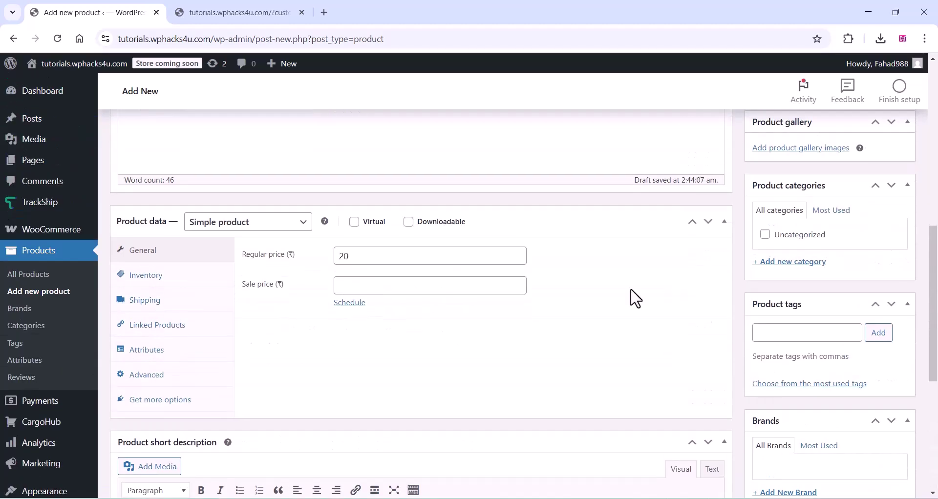
scroll(635, 298, "up", 3)
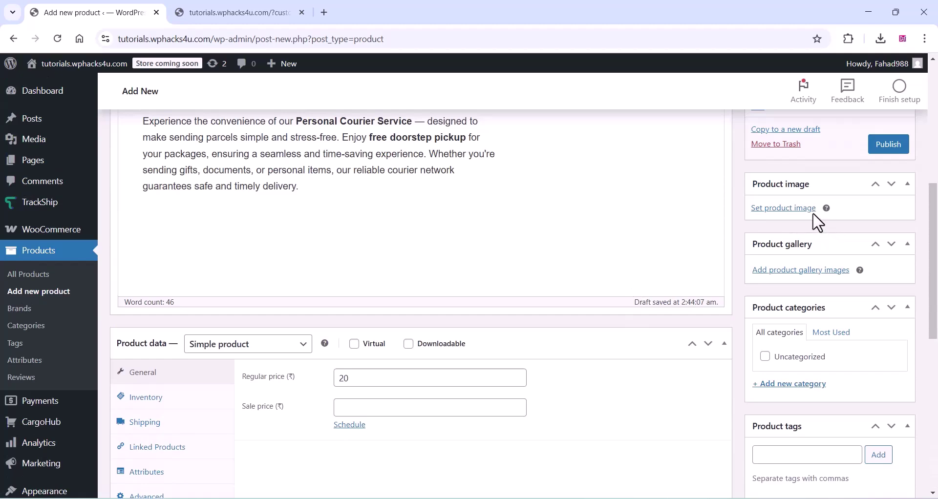
left_click(759, 209)
left_click(874, 463)
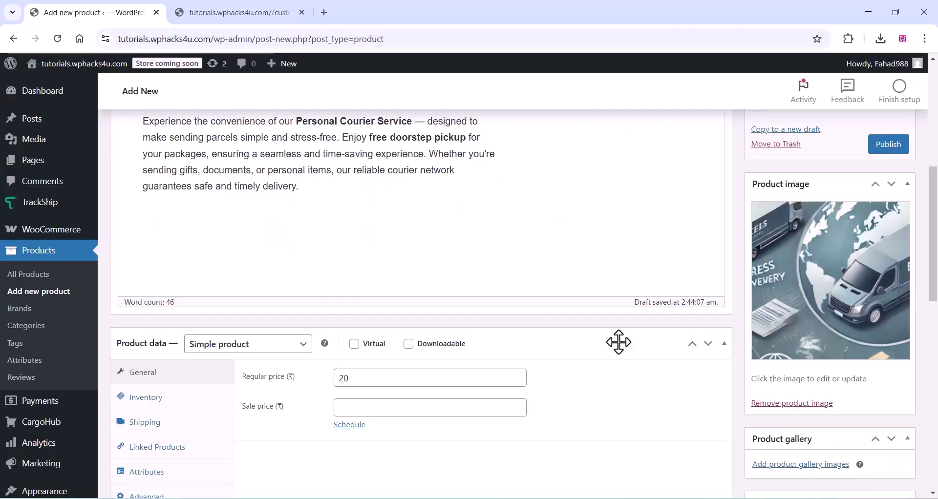
Publish the courier product and look over its price, category and short description in the editor.
scroll(617, 341, "up", 3)
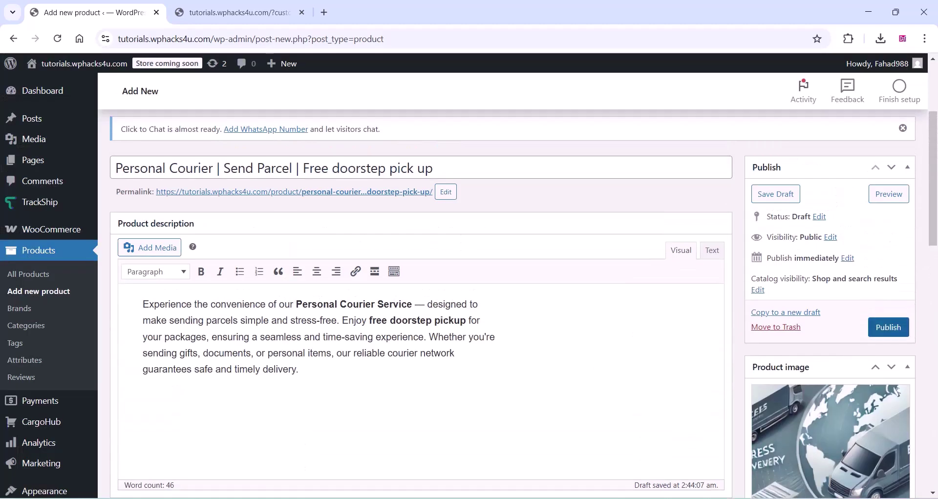
left_click(889, 330)
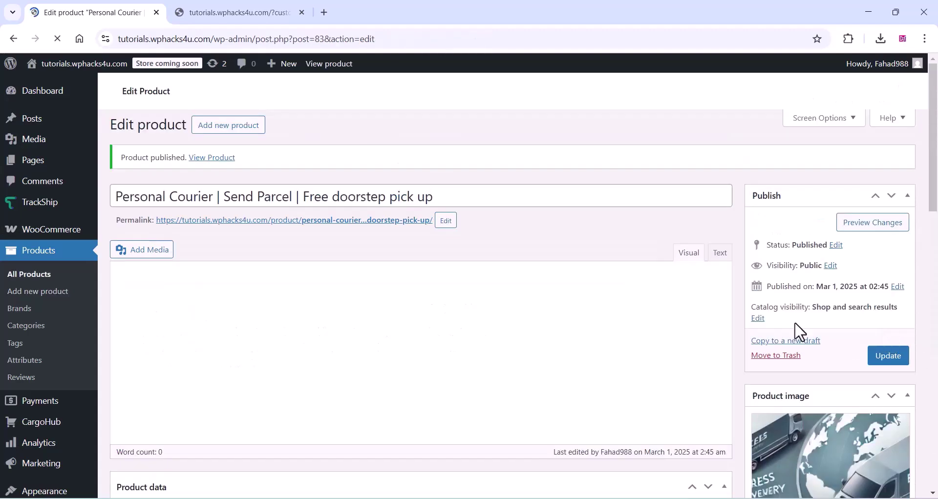
scroll(491, 277, "down", 10)
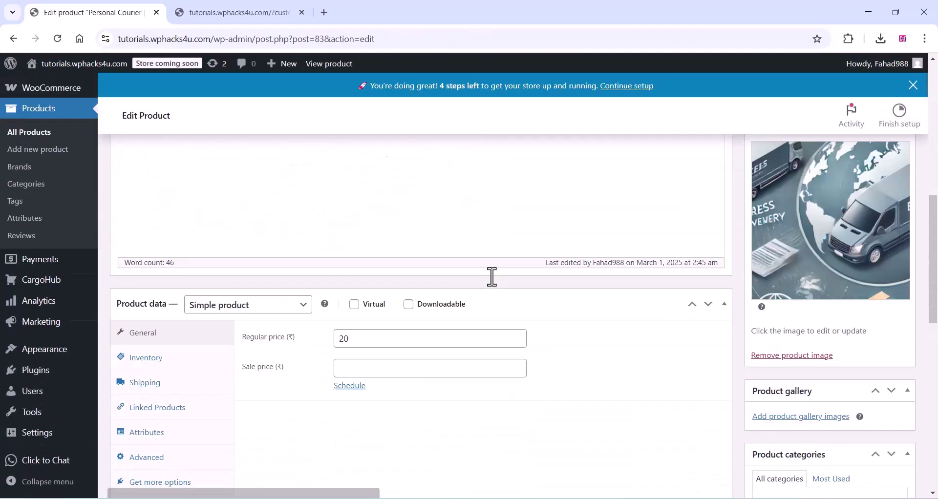
scroll(492, 275, "down", 1)
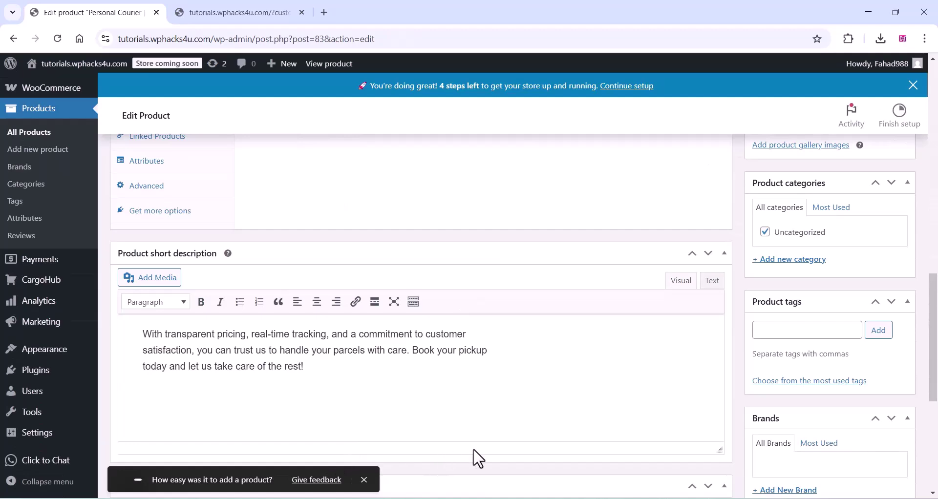
scroll(488, 375, "up", 15)
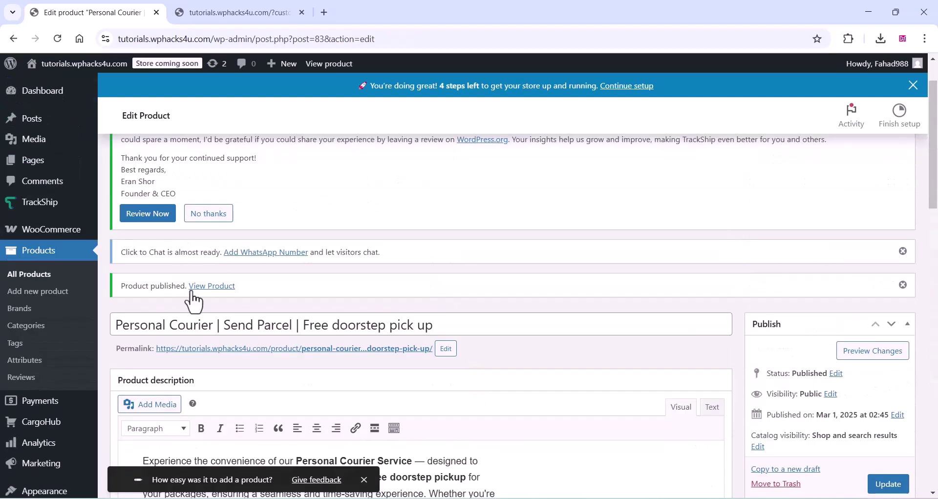
Open the published courier product in a new browser tab and look over its price, descriptions and purchase controls.
right_click(205, 290)
left_click(240, 301)
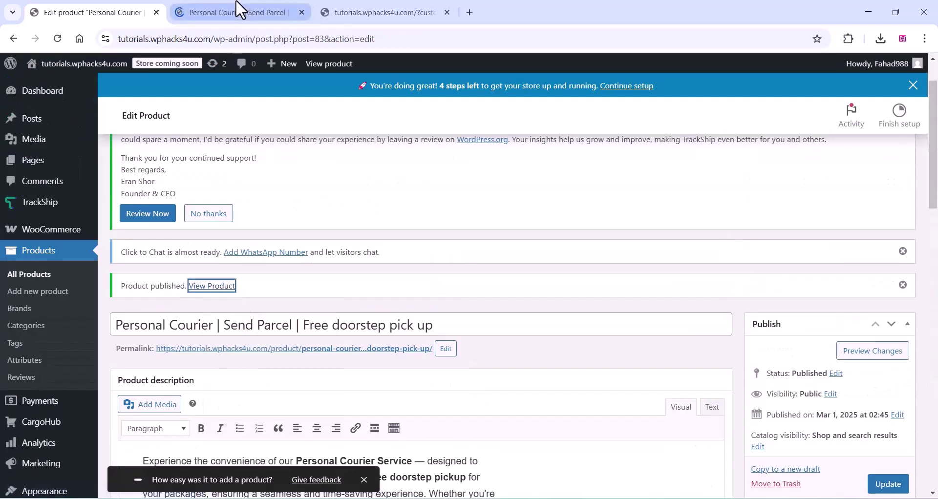
left_click(240, 11)
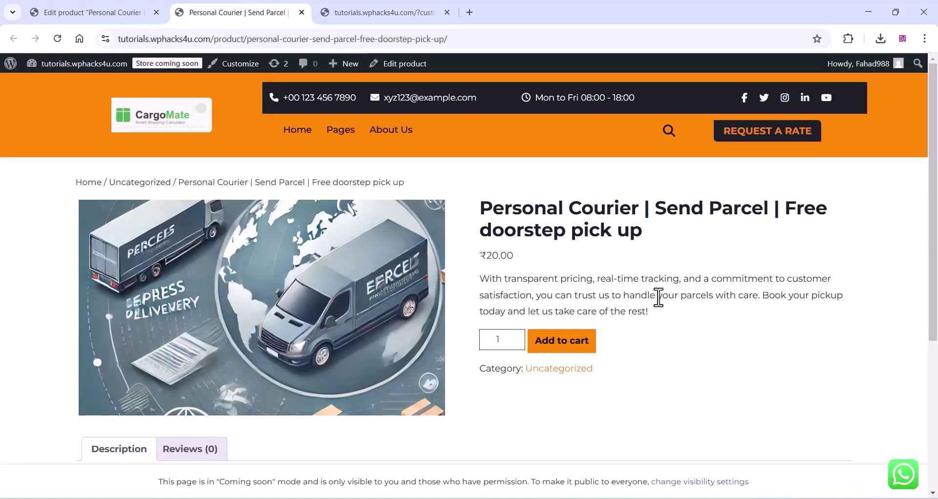
scroll(659, 298, "down", 3)
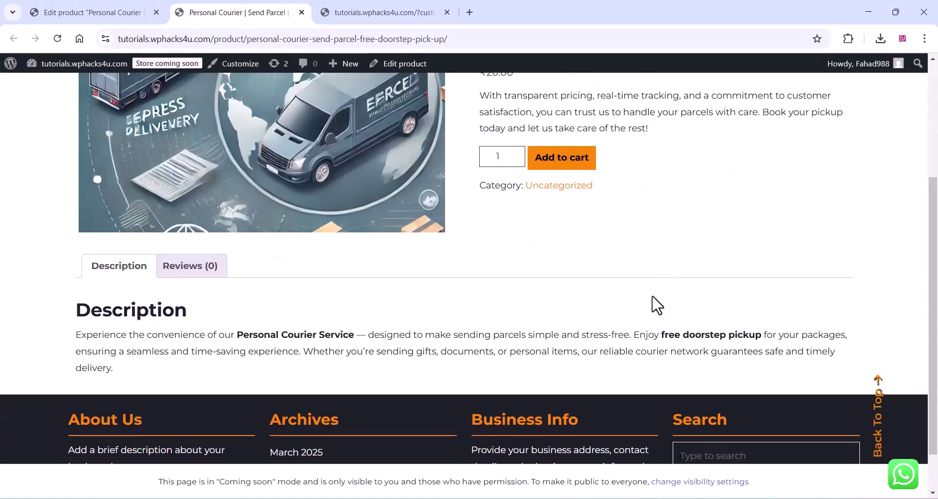
scroll(657, 306, "up", 3)
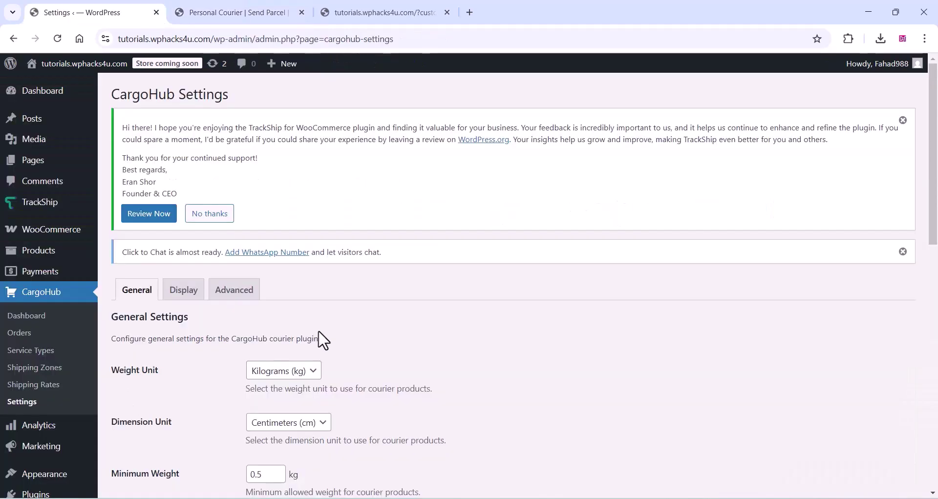
Select "Personal Courier | Send Parcel | Free doorstep pick up" as a courier product in CargoHub's general settings and save.
scroll(320, 338, "down", 10)
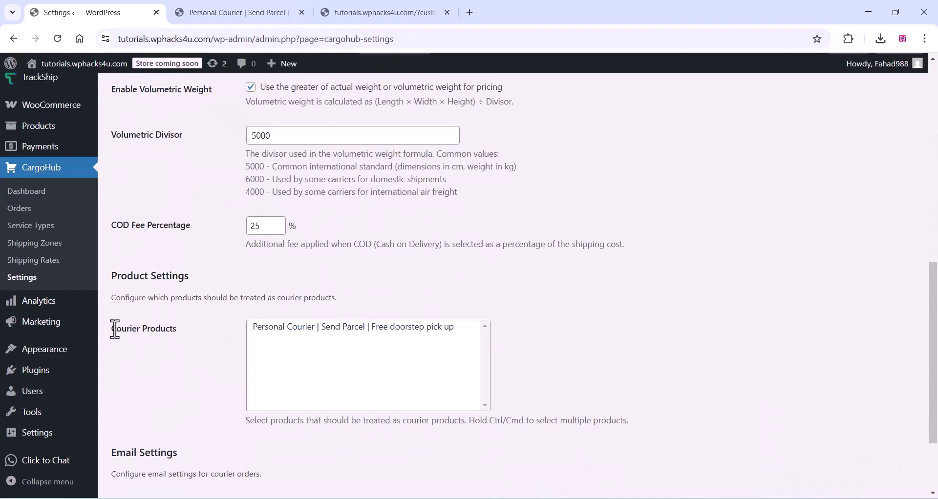
left_click_drag(114, 328, 168, 330)
left_click(267, 328)
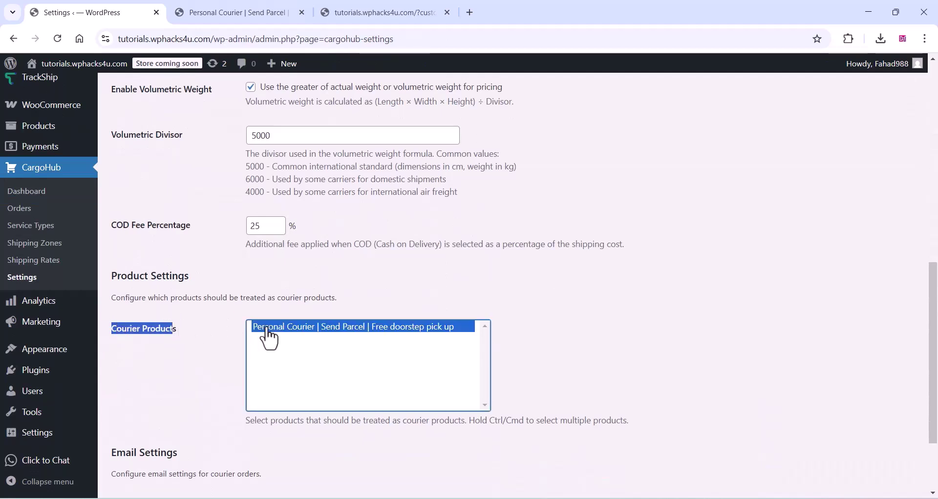
scroll(151, 333, "down", 3)
left_click(149, 439)
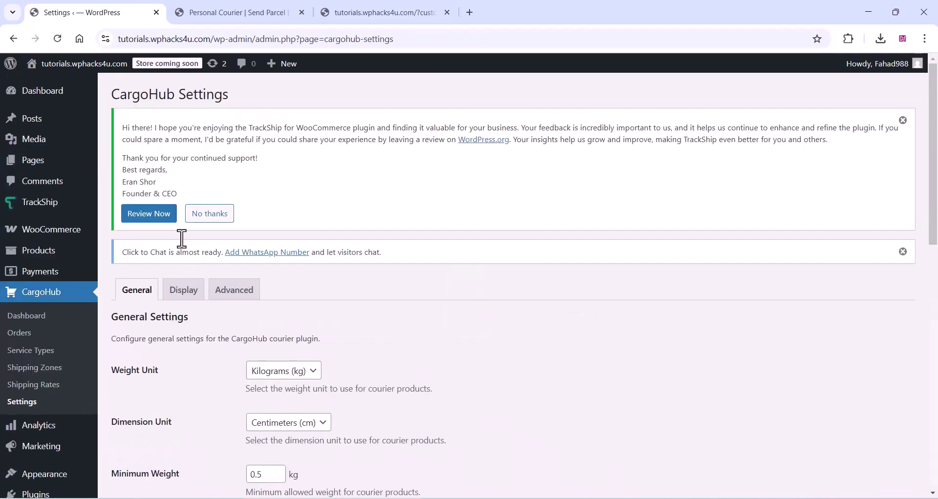
Reload the courier product's storefront page and examine its package details, delivery service and payment option fields.
left_click(218, 9)
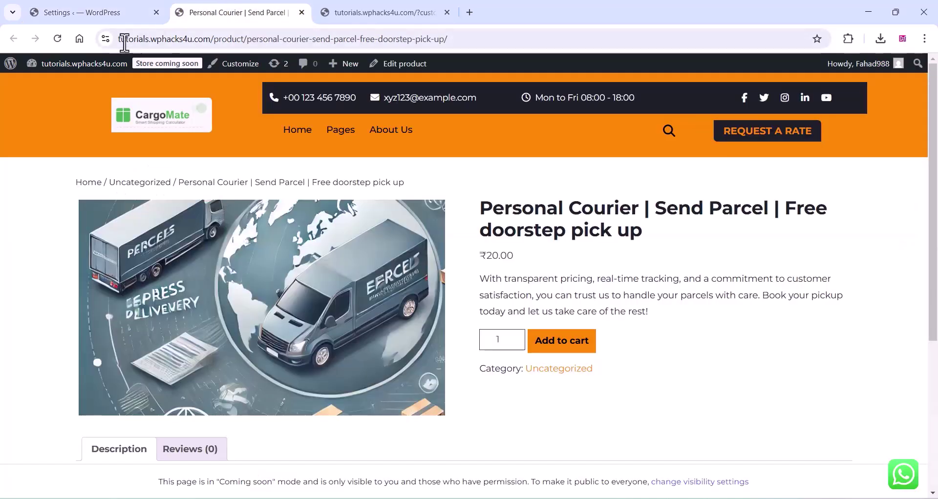
left_click(57, 38)
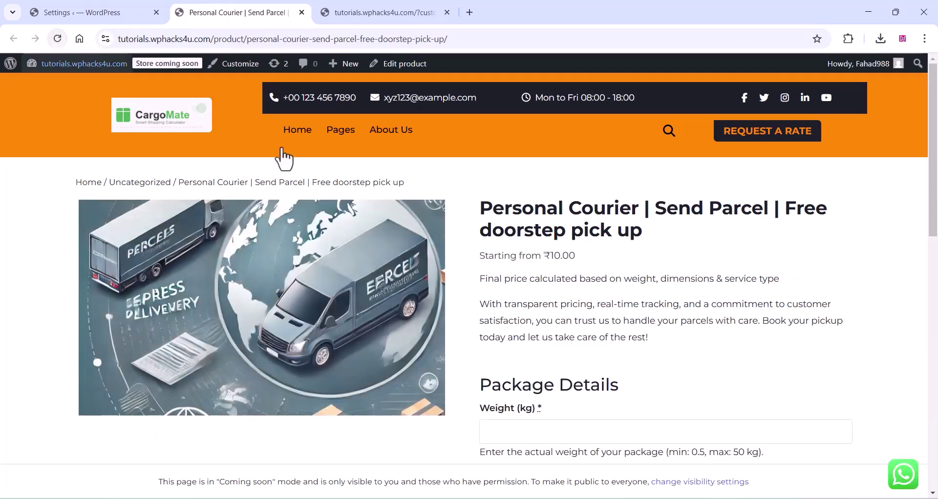
scroll(665, 281, "down", 5)
scroll(568, 307, "down", 5)
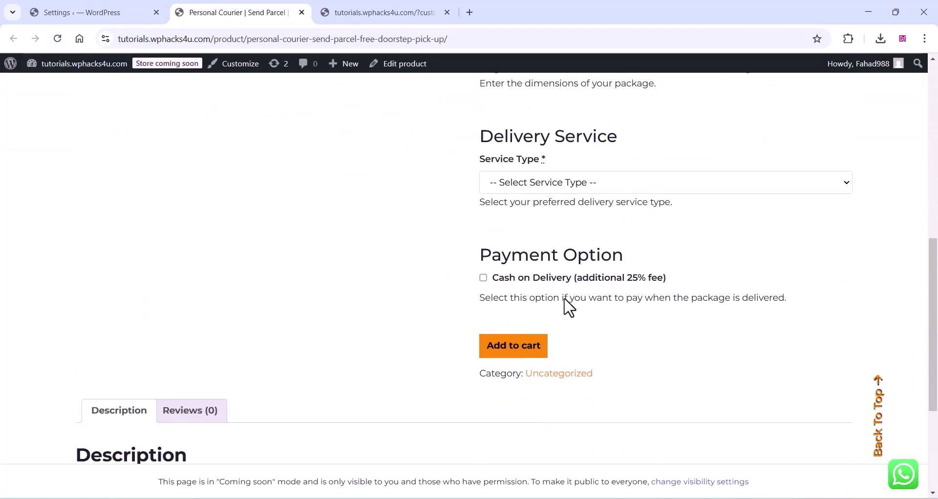
scroll(568, 307, "up", 3)
scroll(568, 306, "up", 7)
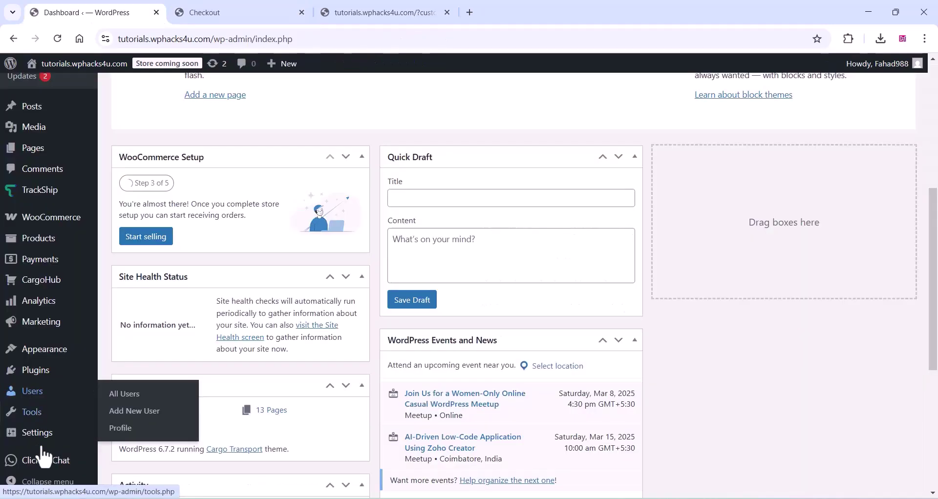
Review the Click to Chat WhatsApp number, message, call-to-action, style and position settings and save them.
mouse_move(42, 467)
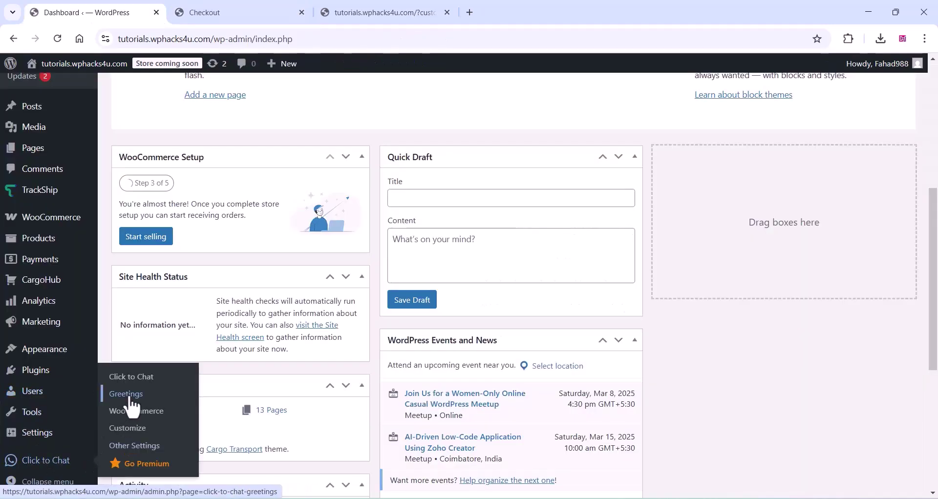
left_click(131, 376)
left_click(310, 161)
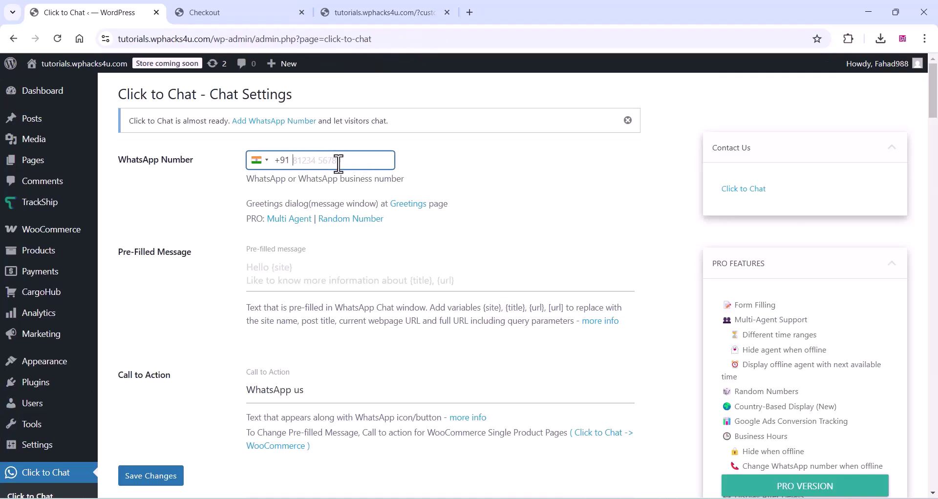
scroll(249, 270, "down", 3)
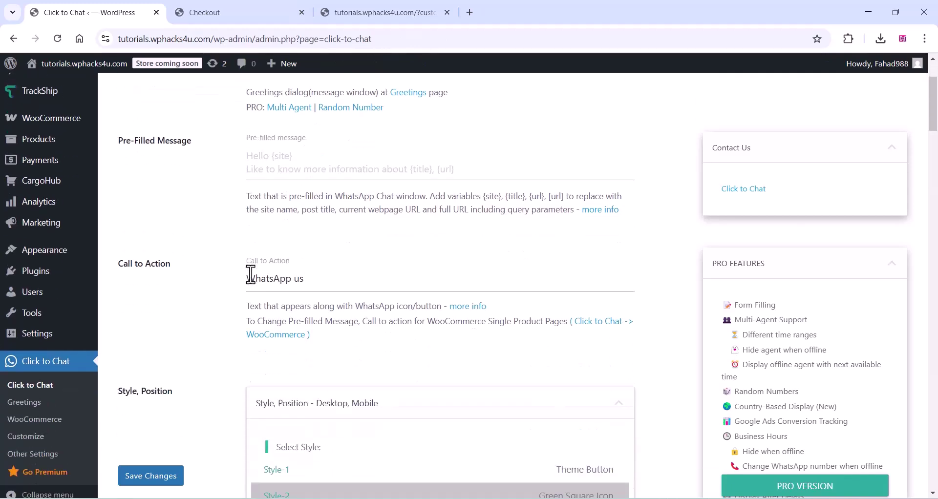
scroll(266, 255, "down", 12)
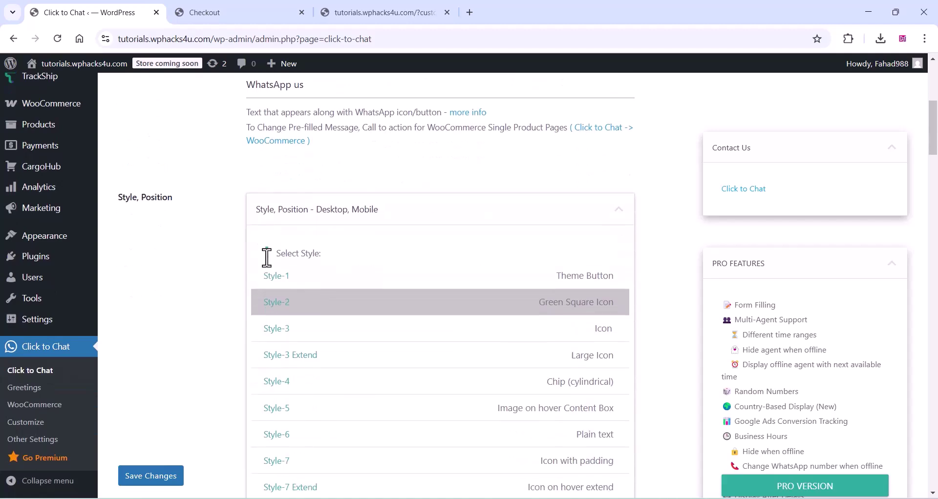
scroll(240, 398, "down", 20)
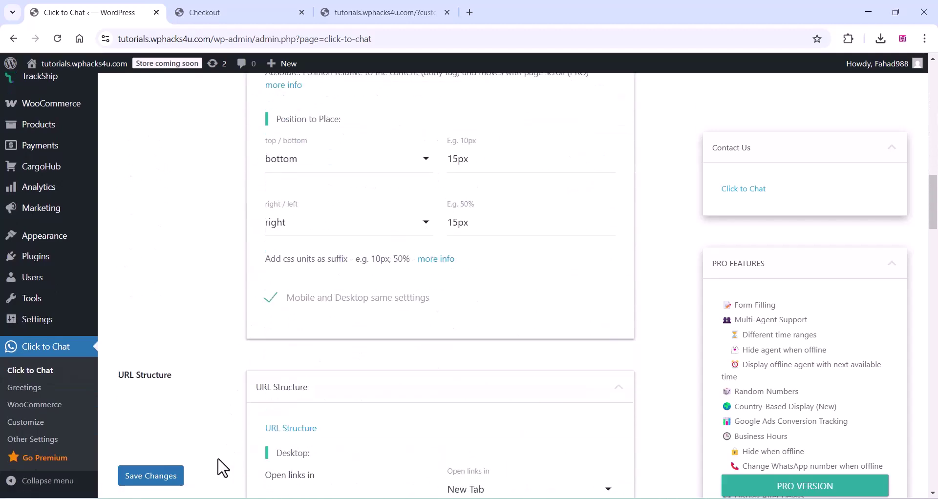
left_click(171, 479)
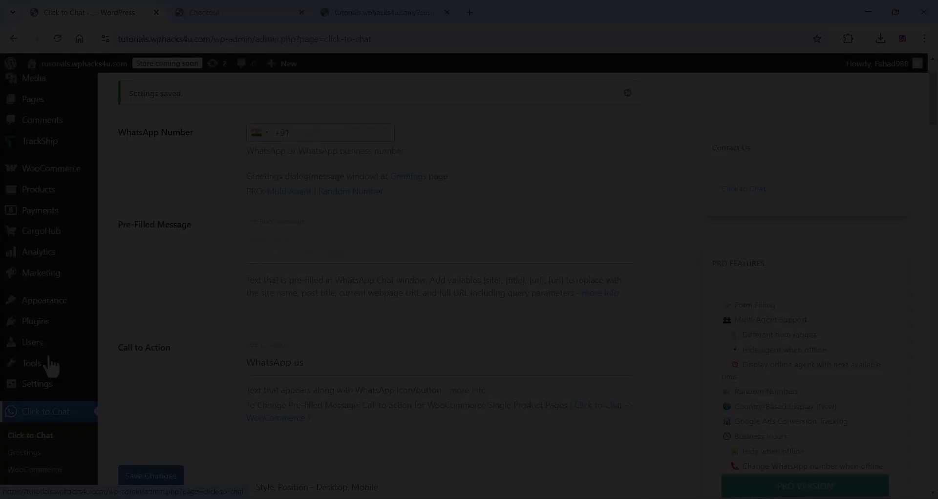
Add the Shipment Tracking page to the Main Menus navigation menu.
mouse_move(44, 313)
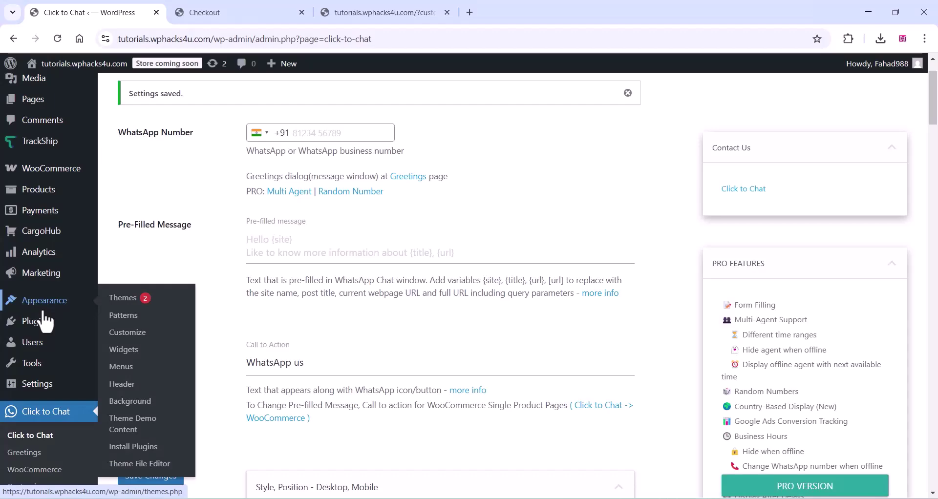
left_click(121, 366)
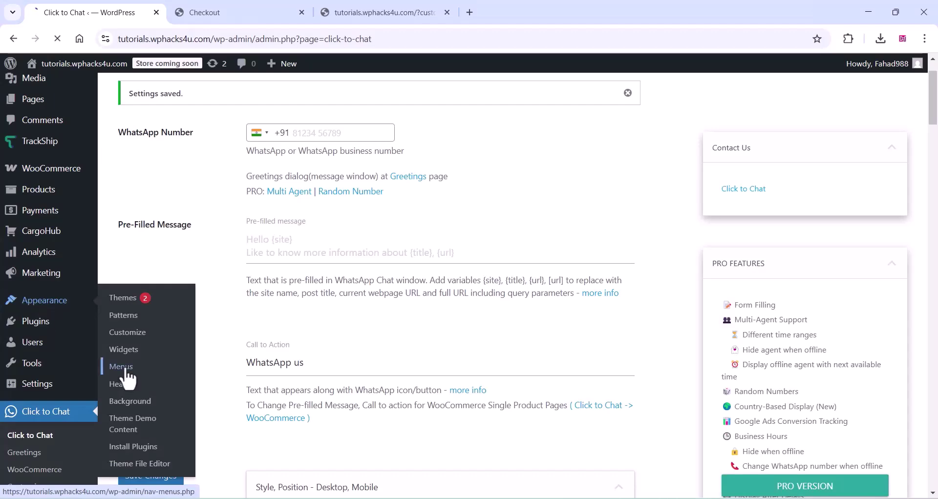
scroll(242, 264, "down", 2)
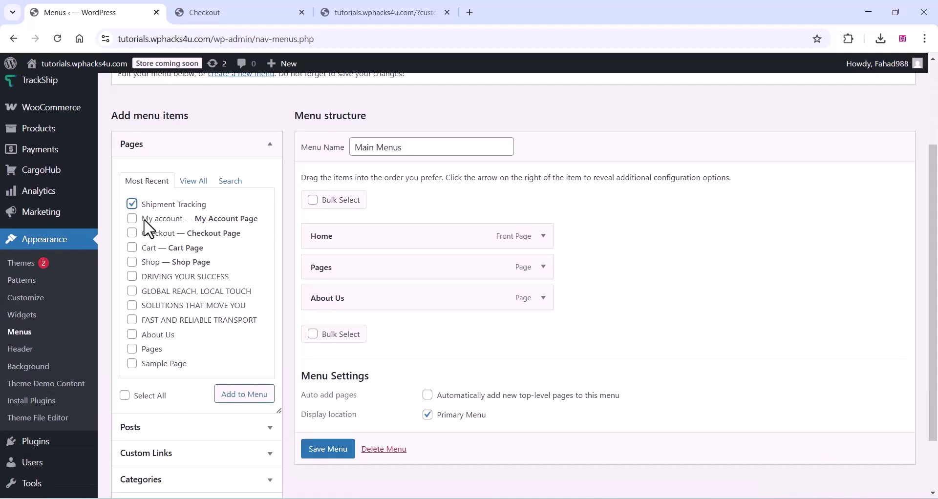
scroll(229, 289, "down", 1)
scroll(228, 290, "down", 1)
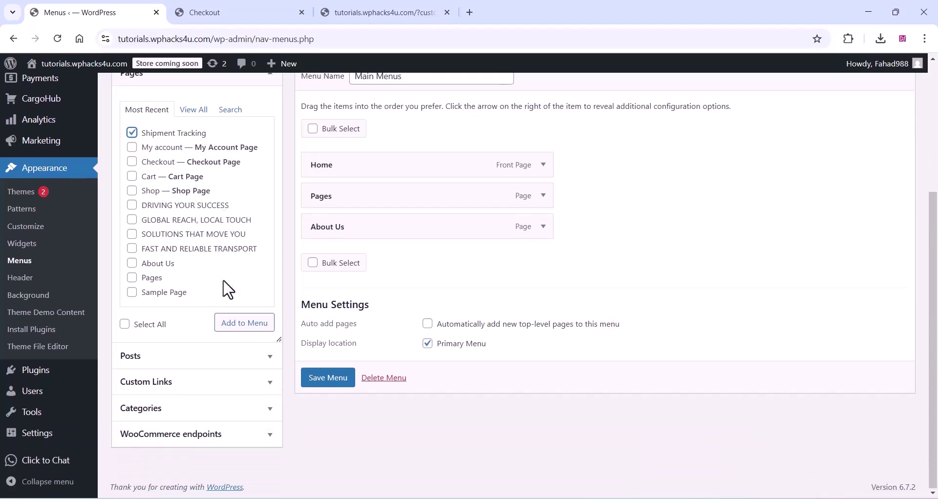
scroll(228, 289, "up", 5)
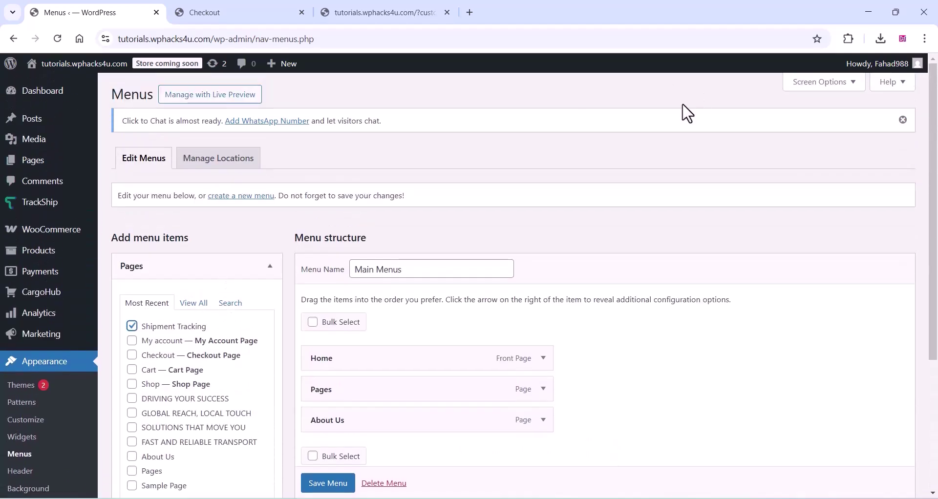
scroll(235, 374, "down", 5)
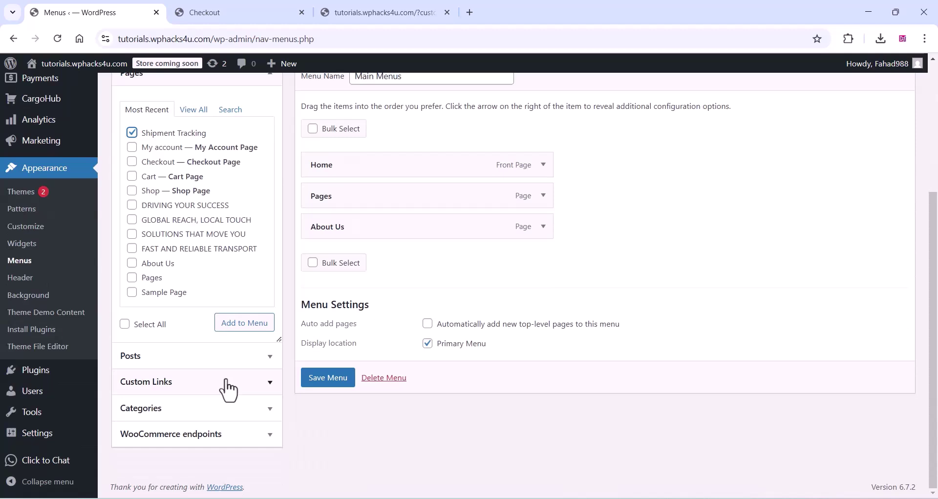
left_click(243, 324)
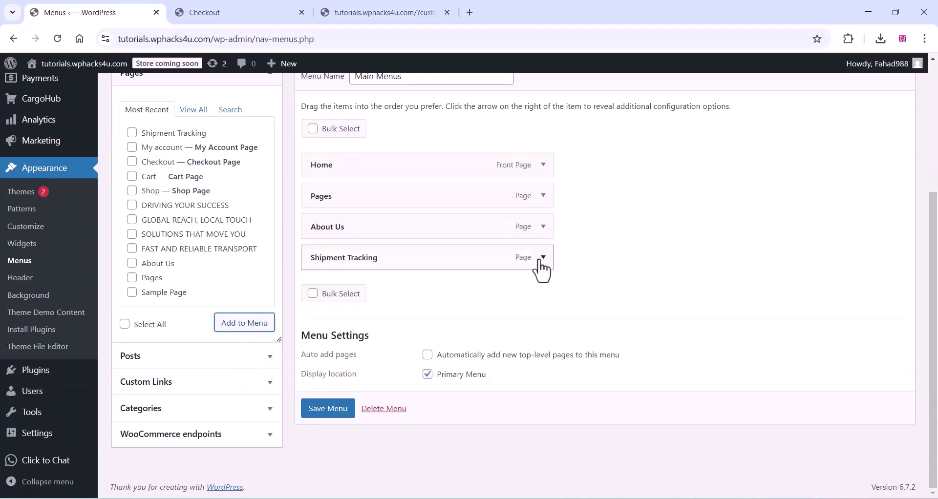
Change the Shipment Tracking menu item's navigation label to "Tracking".
left_click(543, 258)
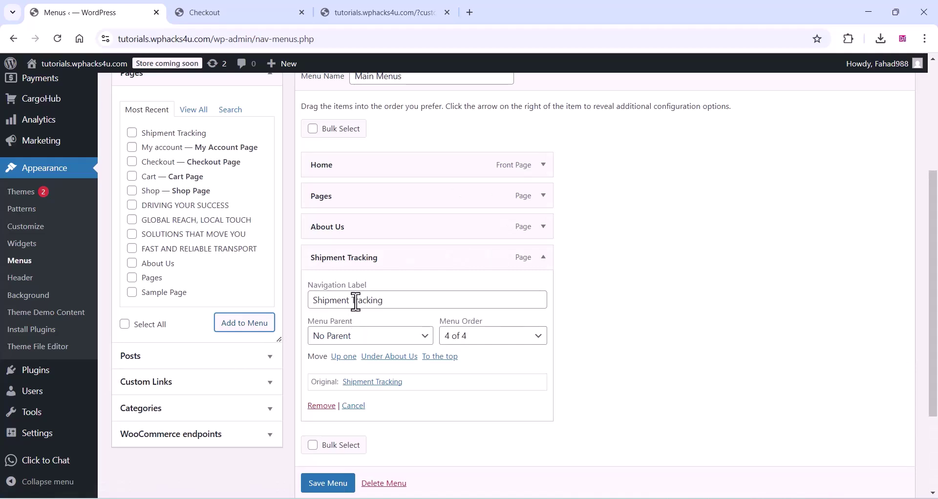
left_click_drag(356, 301, 299, 311)
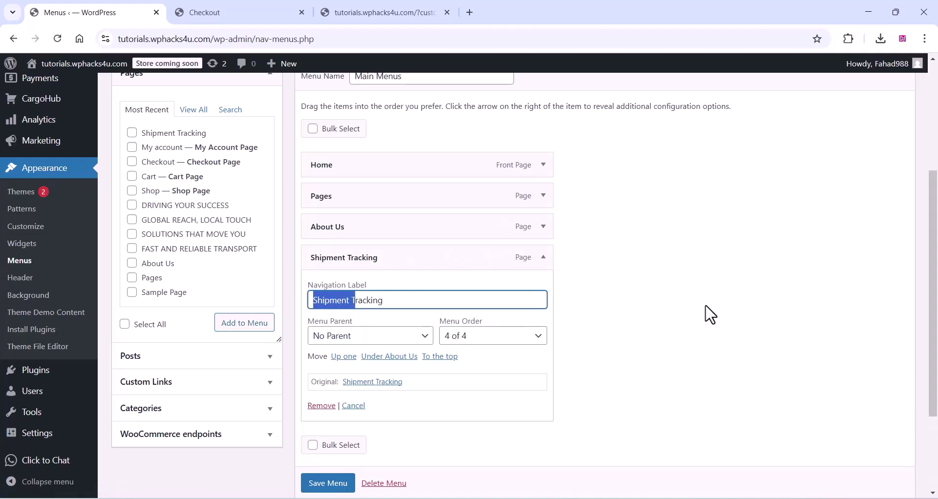
key("BackSpace")
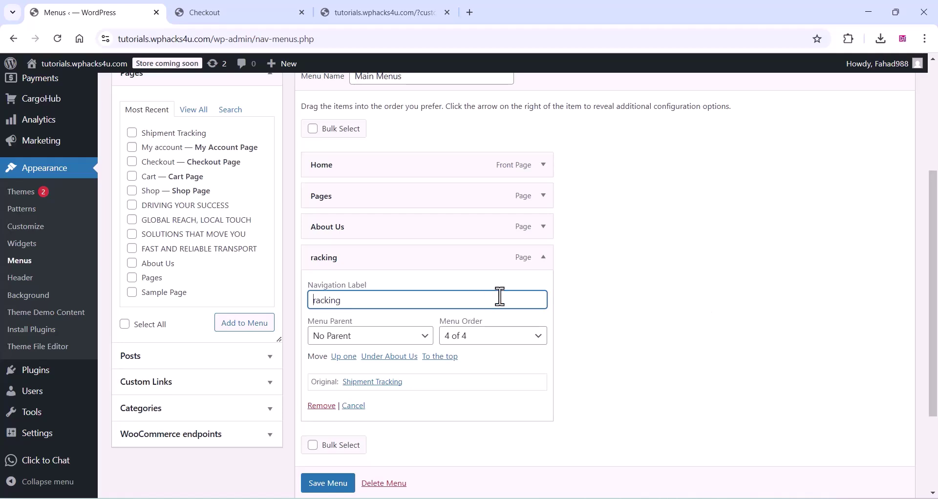
type("t")
type("T")
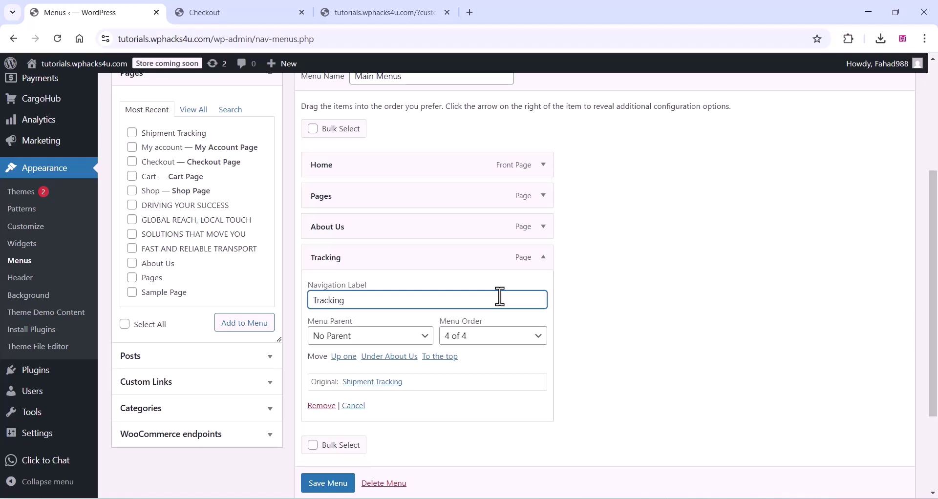
left_click(543, 258)
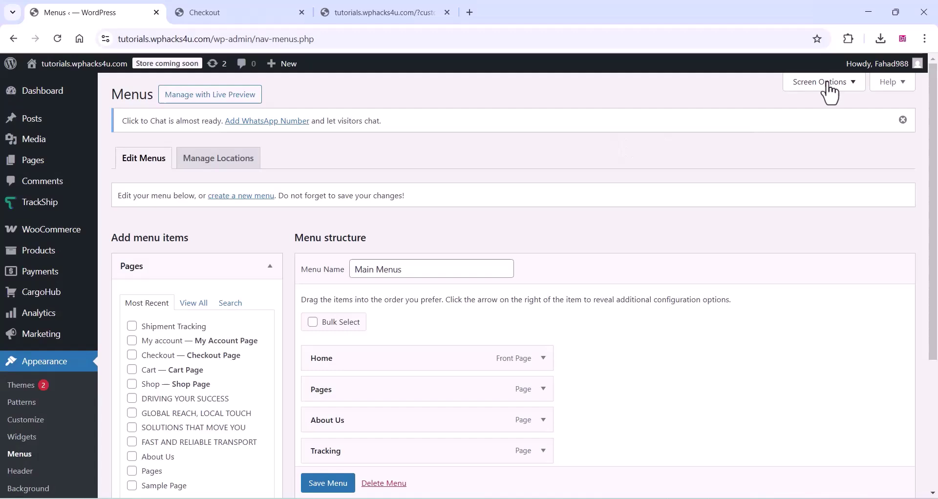
Show the Products box among the menu screen elements and add "Personal Courier | Send Parcel | Free doorstep pick up" to Main Menus.
left_click(825, 82)
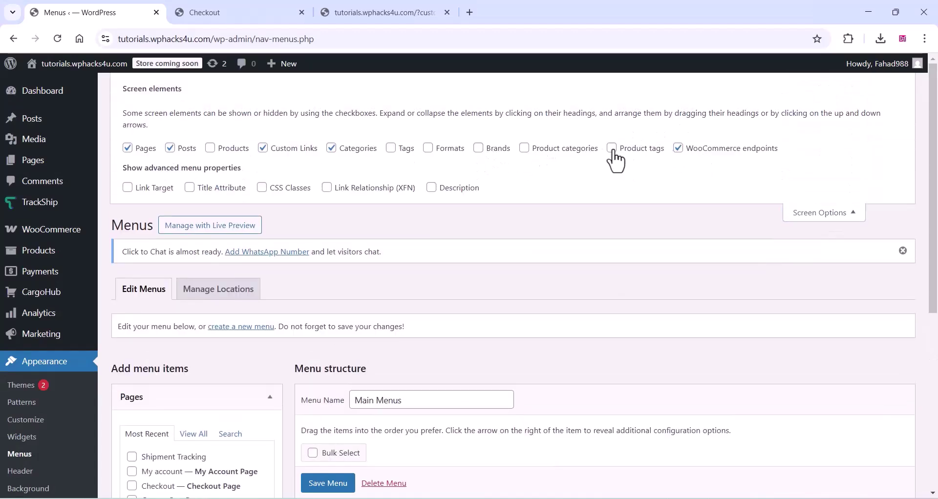
left_click(211, 149)
left_click(831, 215)
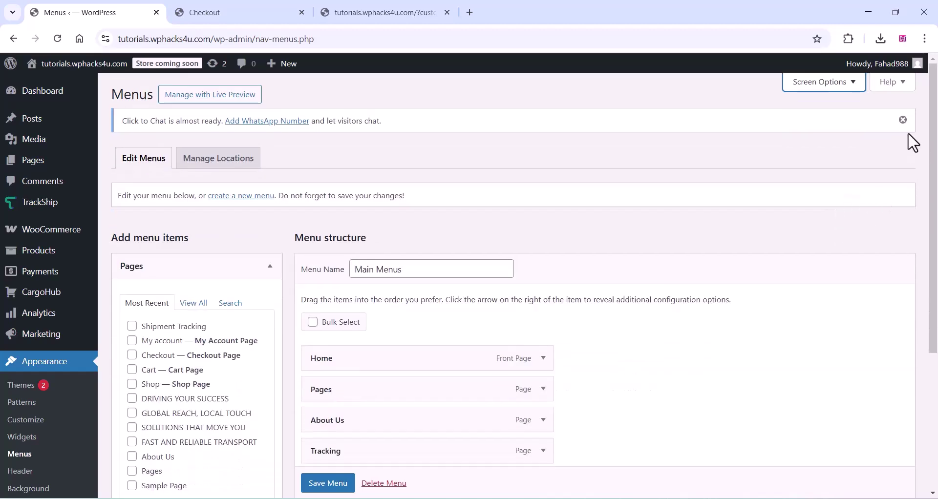
scroll(161, 374, "down", 4)
left_click(184, 376)
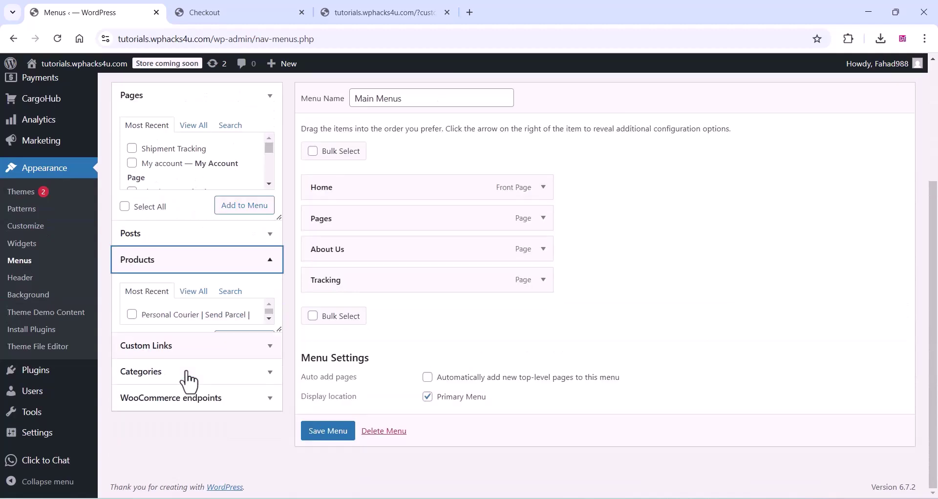
left_click(131, 208)
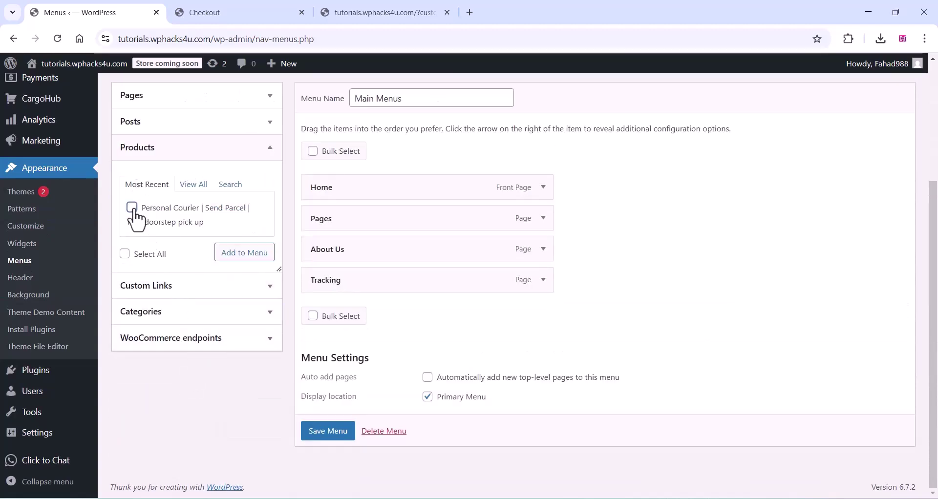
left_click(243, 258)
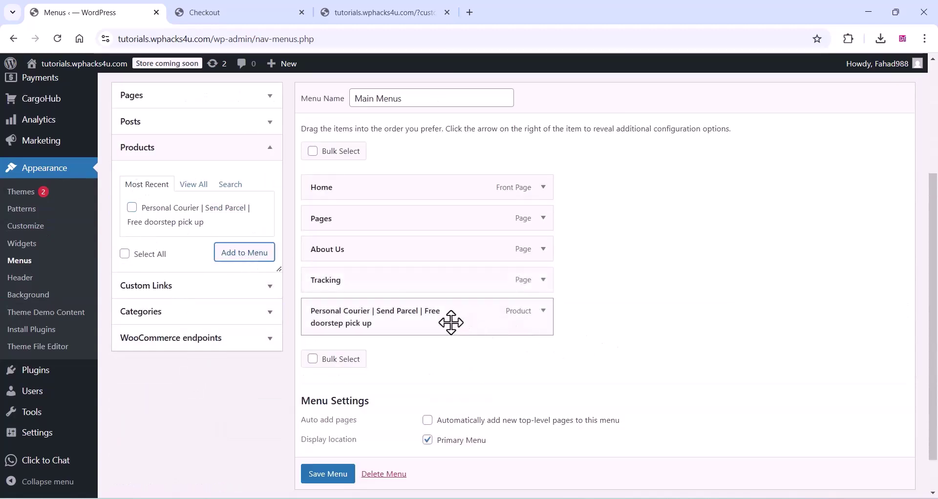
Move the Personal Courier product item directly below Home and remove the Pages item from the menu.
left_click_drag(451, 322, 454, 243)
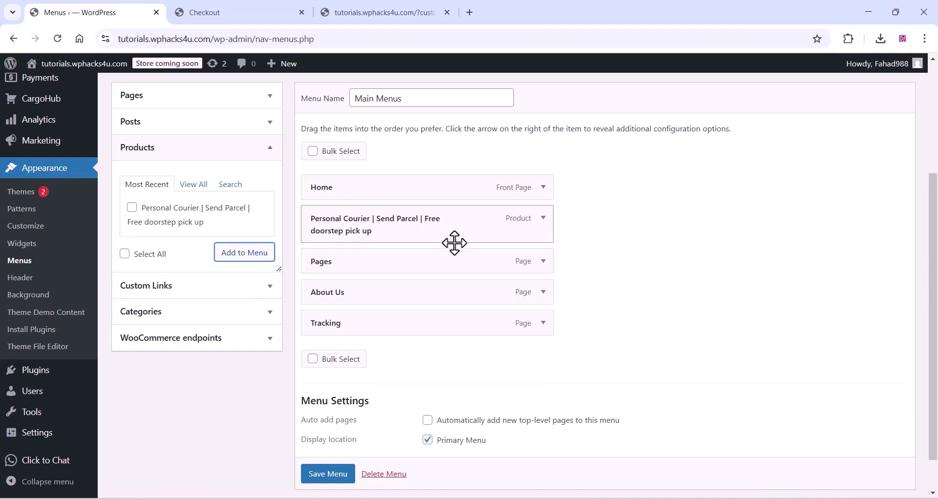
left_click(543, 263)
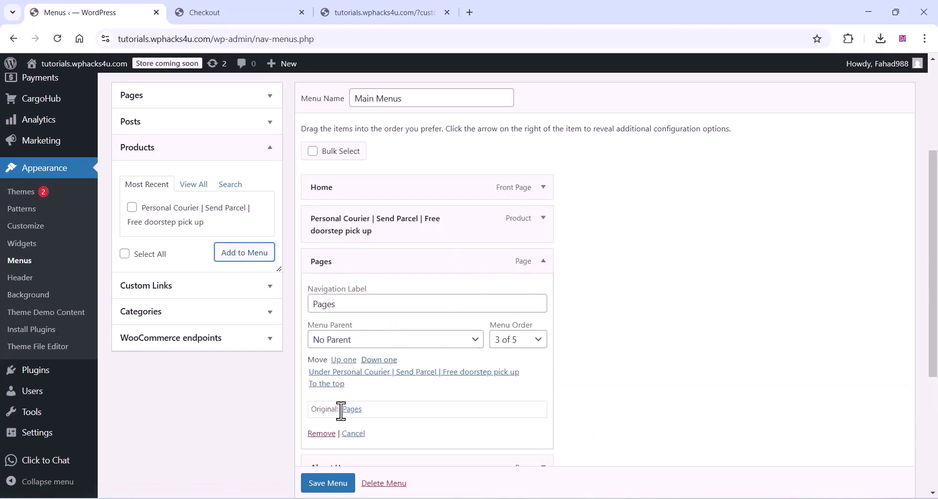
left_click(326, 434)
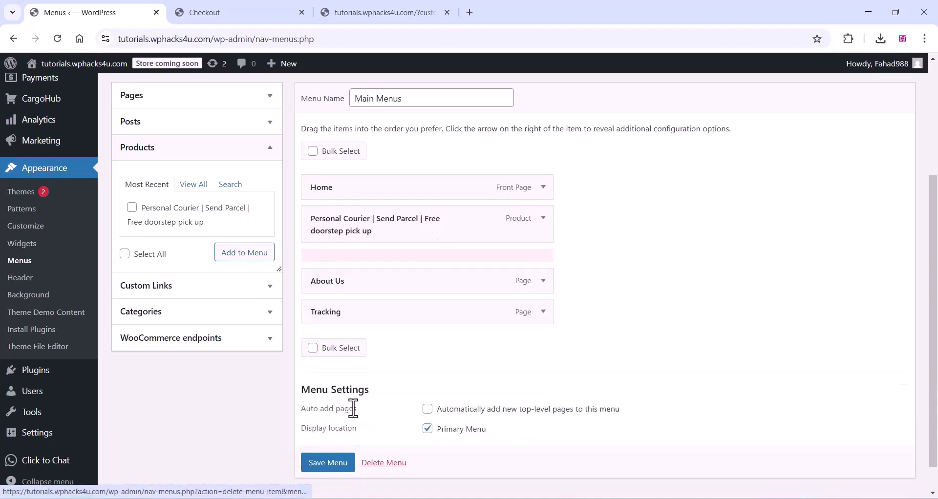
Shorten the product item's navigation label to "Send Parcel" and save Main Menus.
left_click(543, 220)
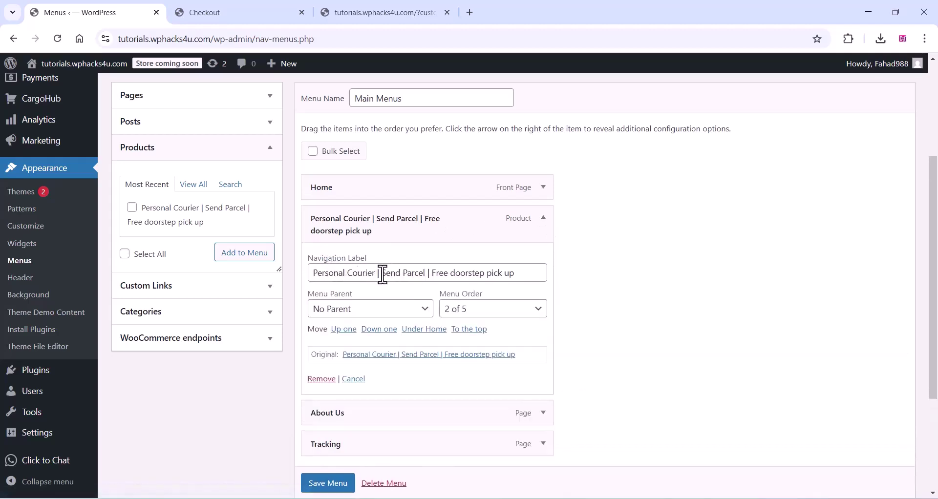
left_click_drag(382, 275, 310, 272)
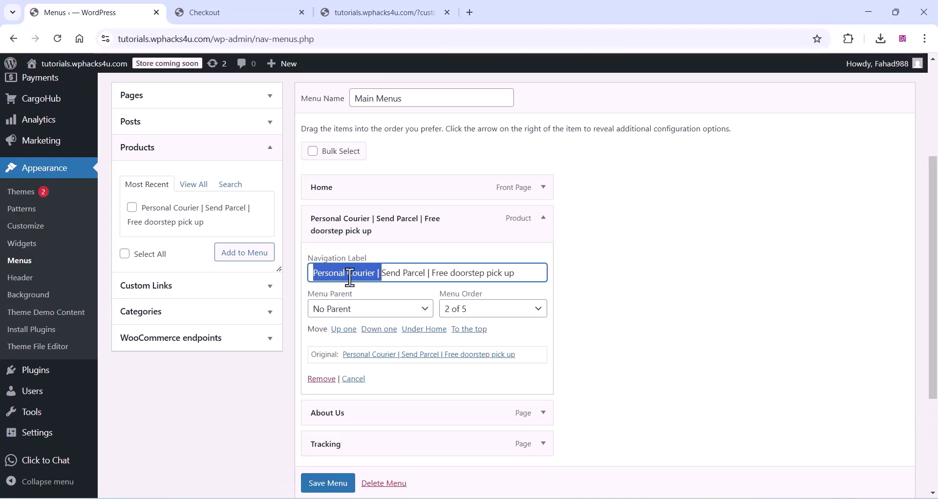
key("BackSpace")
left_click_drag(360, 262, 449, 261)
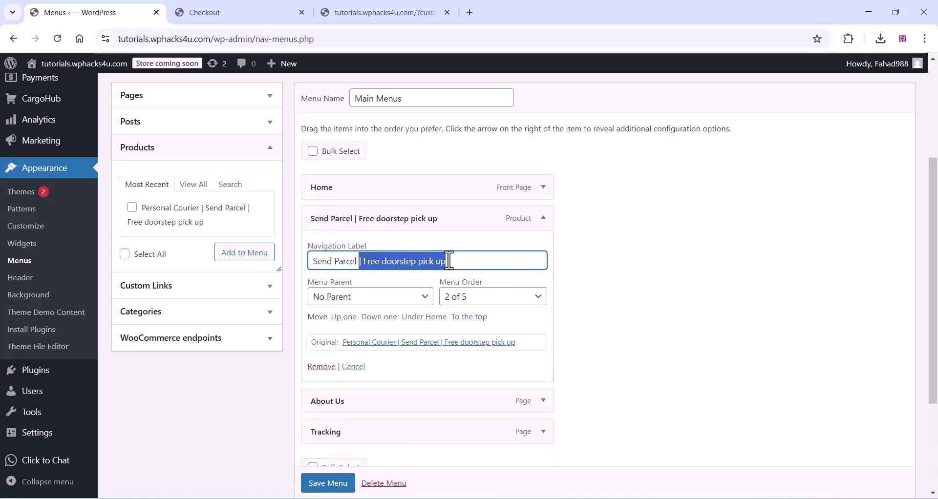
key("BackSpace")
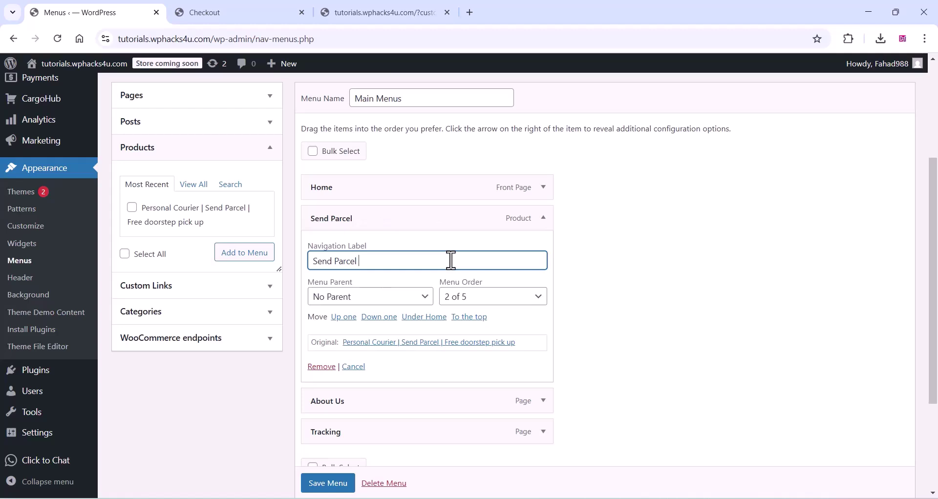
left_click(542, 219)
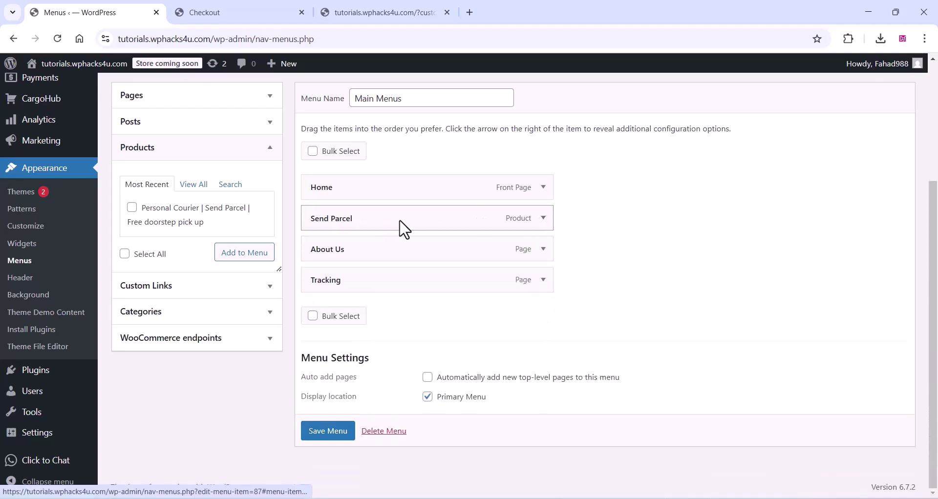
left_click(324, 436)
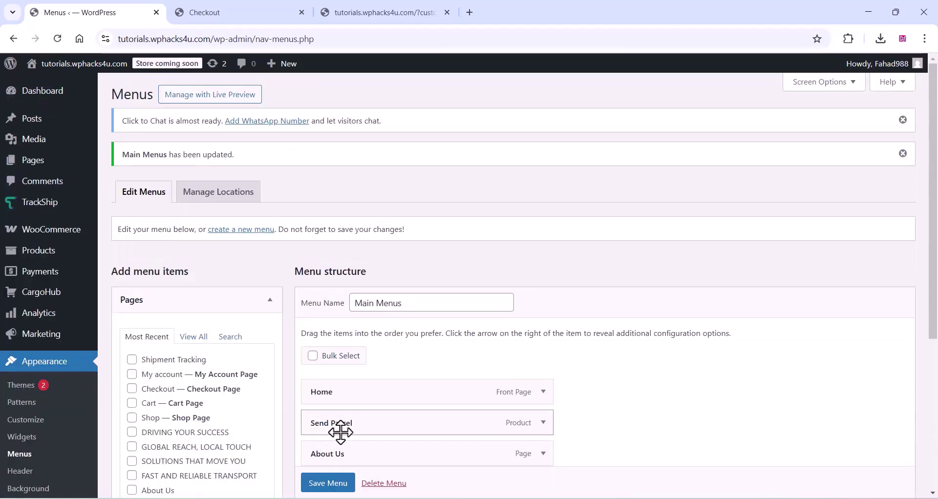
In the theme customizer, link the header's REQUEST A RATE button to the Personal Courier product page's URL and publish.
left_click(351, 10)
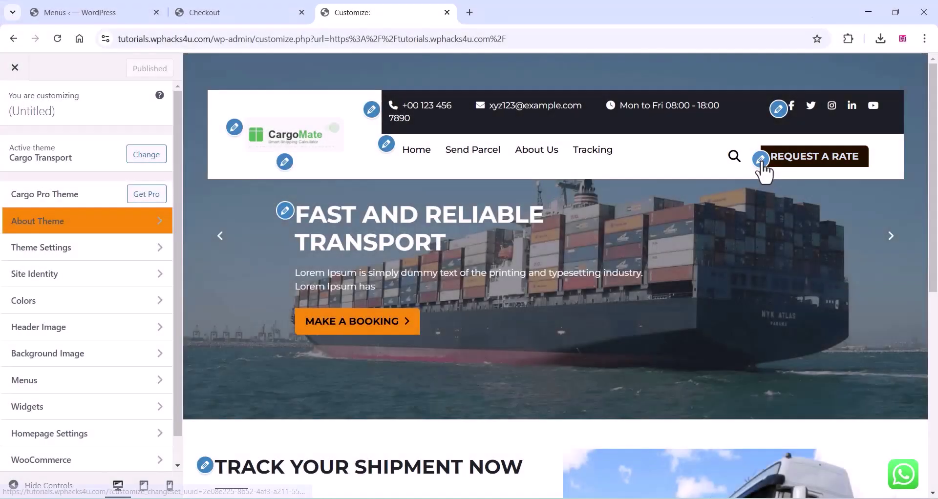
left_click(761, 164)
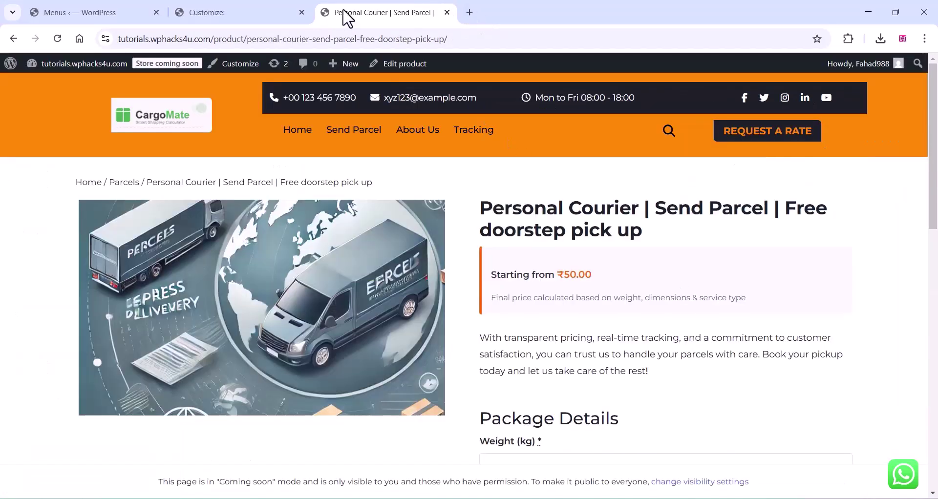
left_click(245, 11)
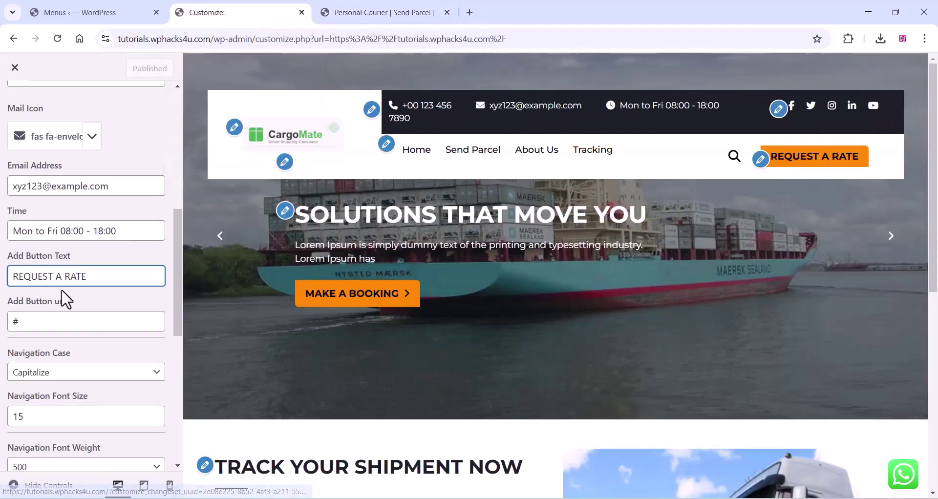
left_click_drag(33, 320, 6, 335)
right_click(30, 321)
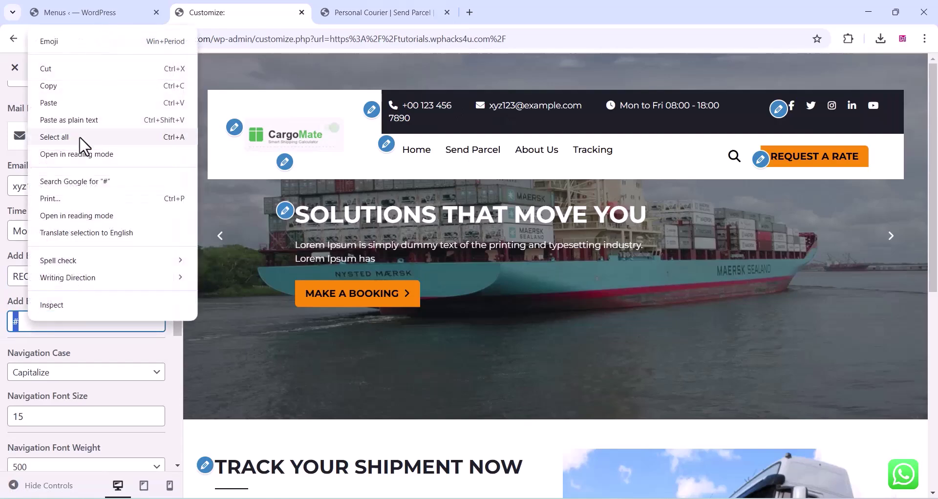
left_click(67, 102)
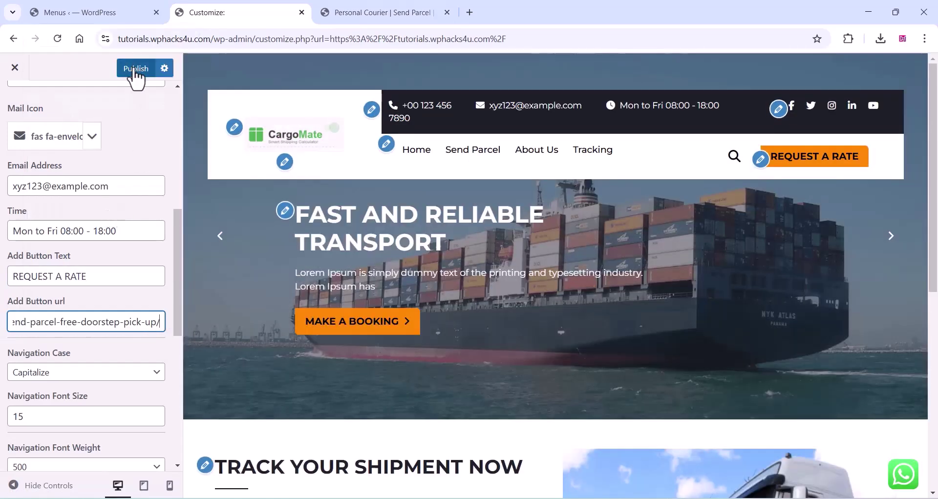
left_click(136, 69)
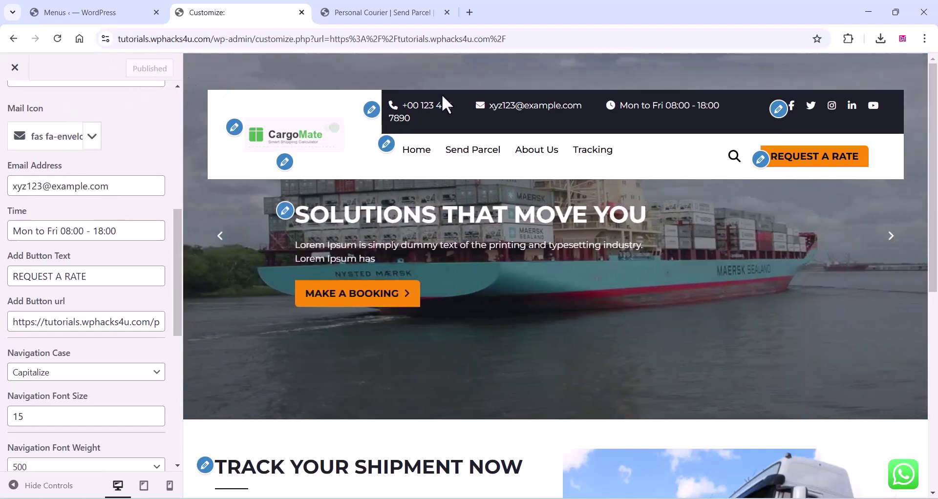
Examine the customizer's header options, the About Section post selection and the slider image page settings.
left_click(371, 111)
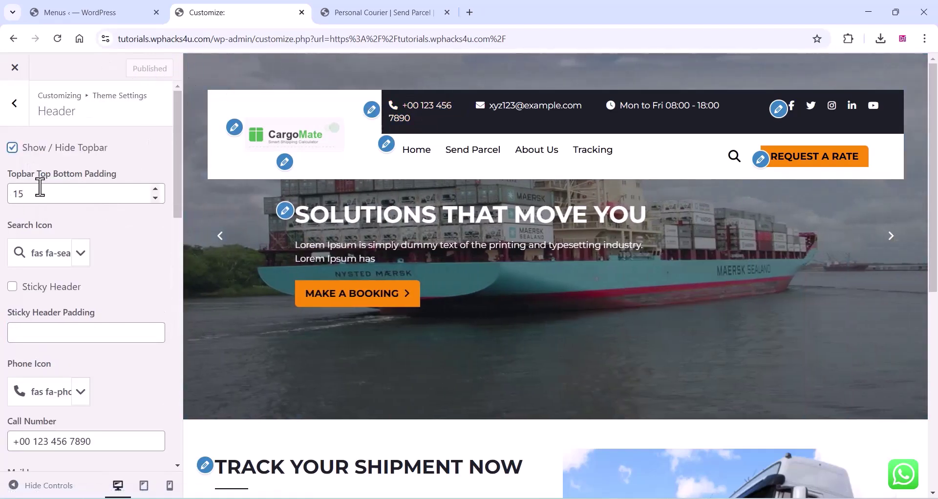
scroll(42, 296, "down", 8)
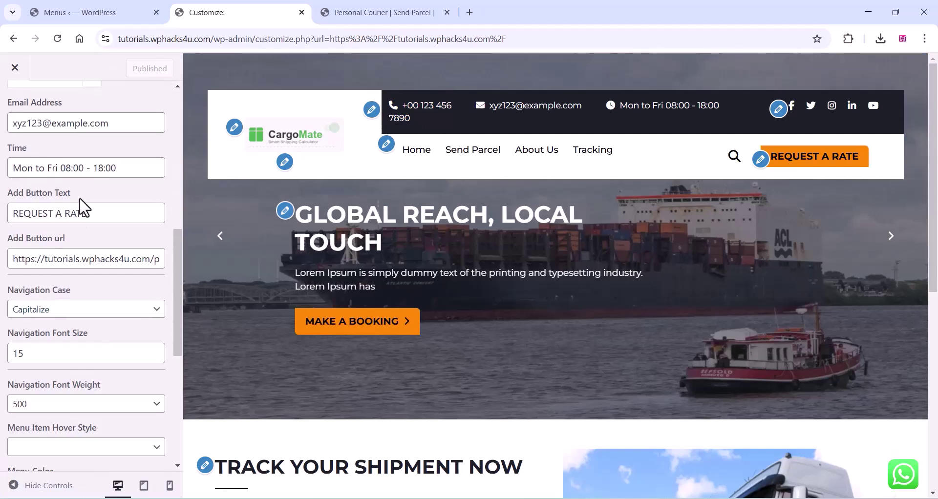
scroll(54, 339, "down", 4)
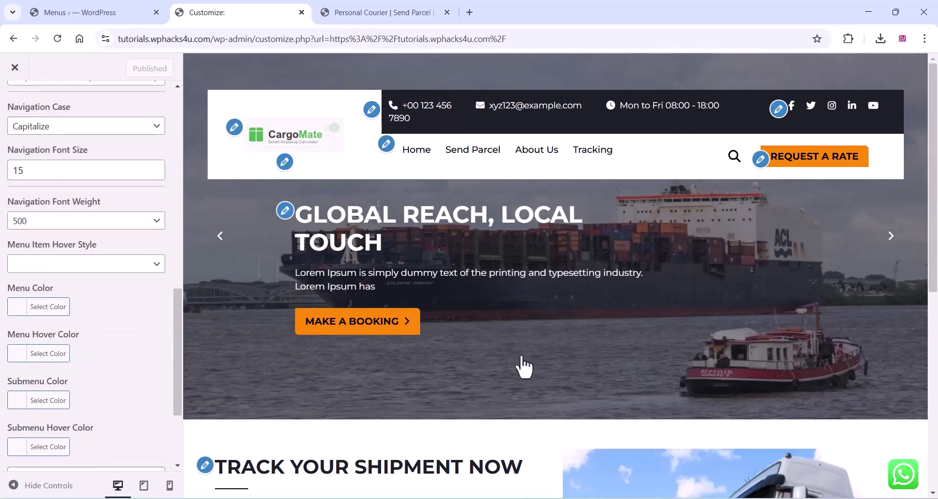
scroll(523, 365, "down", 5)
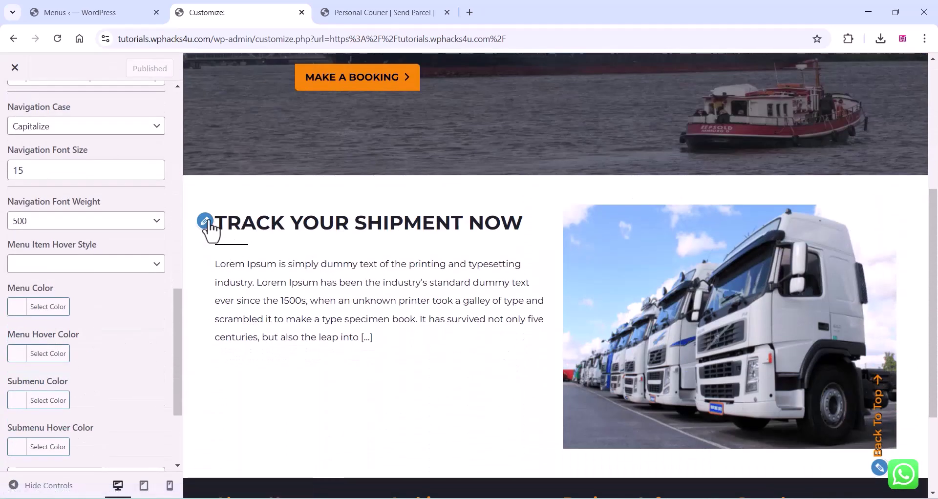
left_click(205, 222)
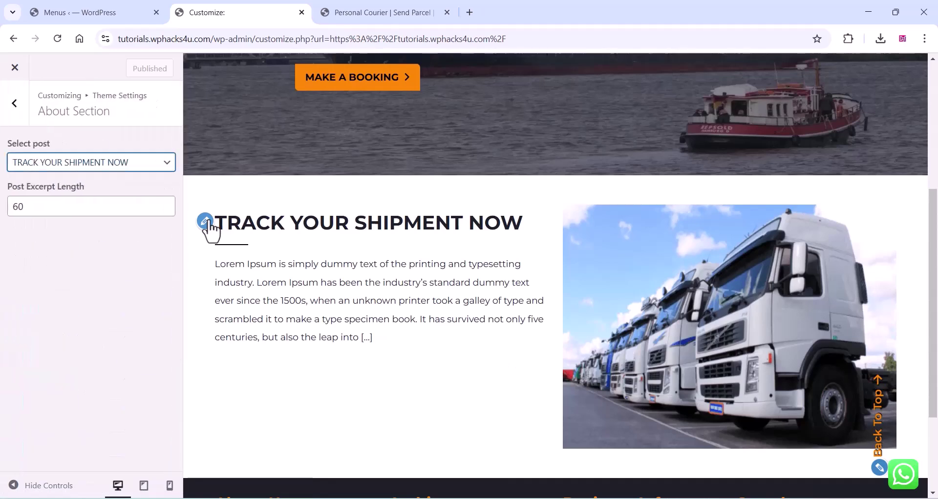
left_click(114, 166)
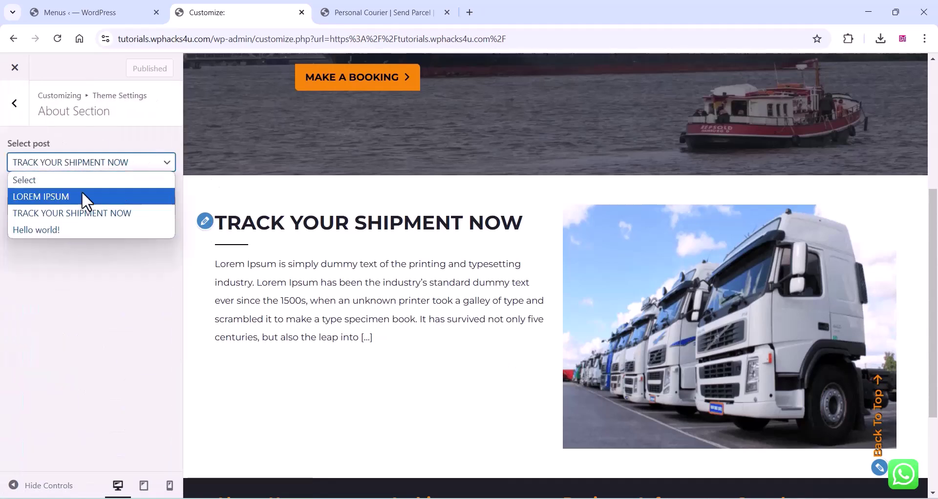
left_click(73, 304)
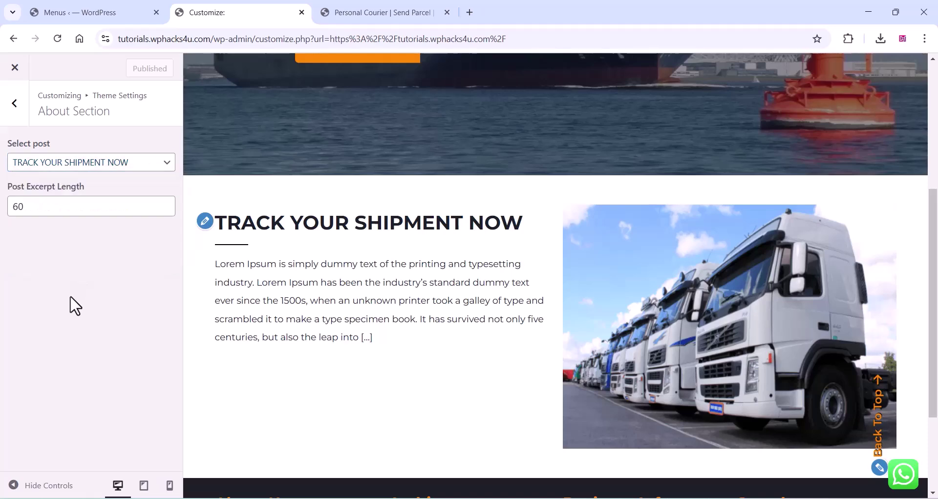
scroll(324, 236, "up", 5)
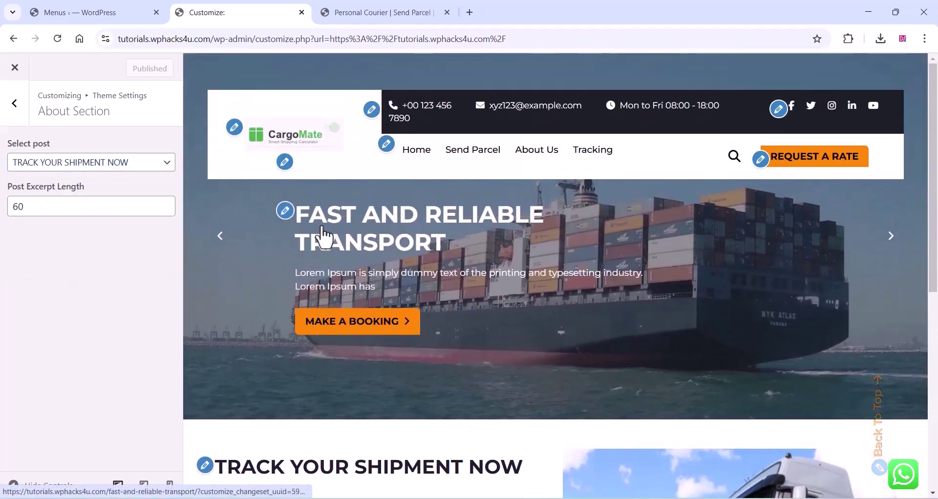
left_click(284, 210)
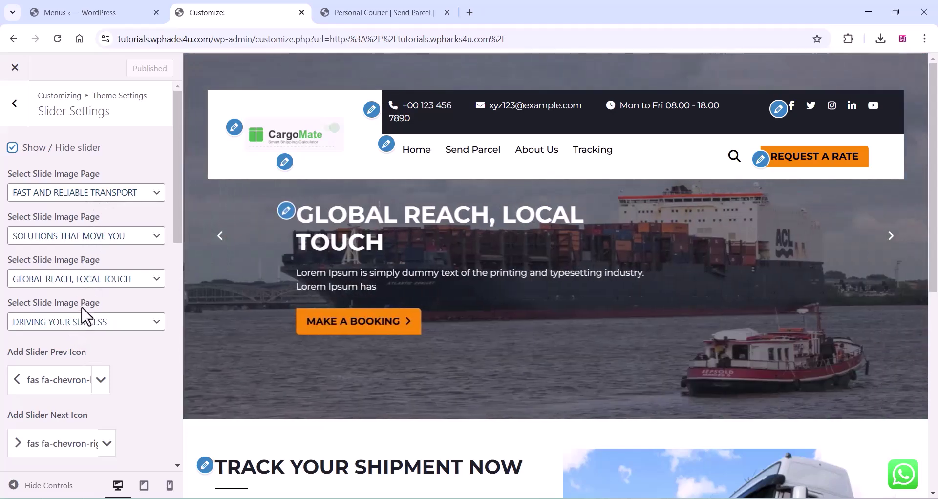
left_click_drag(115, 313, 22, 311)
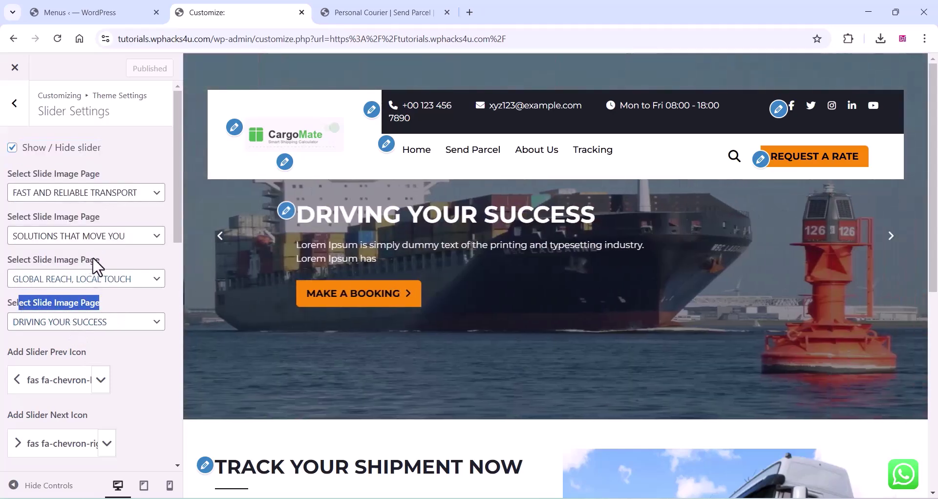
Open the footer's copyright text for editing in the customizer.
scroll(335, 320, "down", 8)
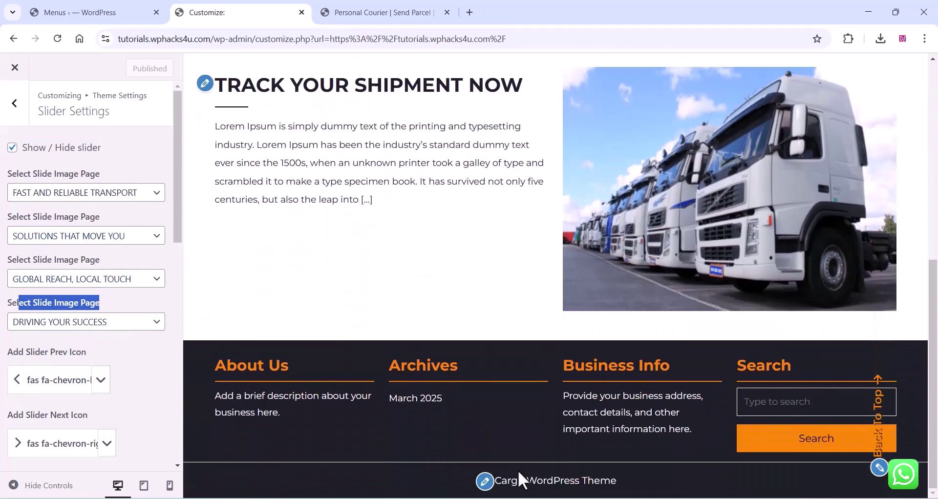
left_click(484, 480)
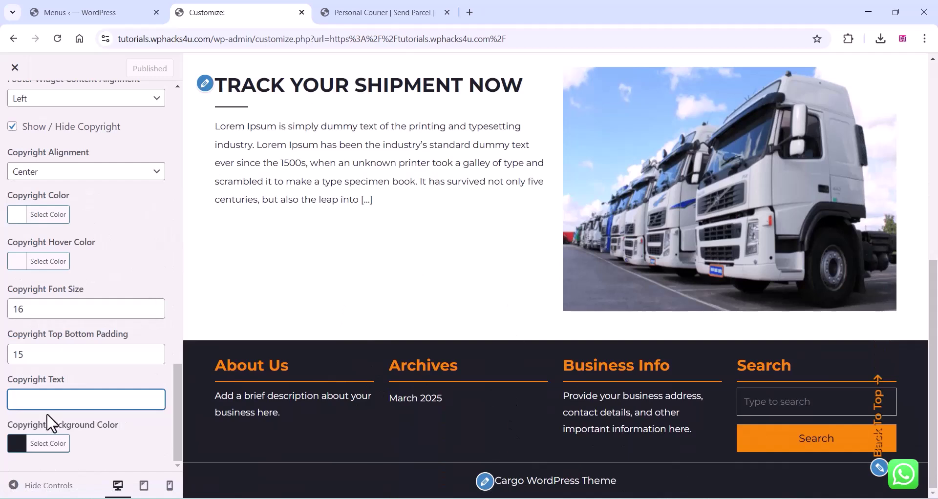